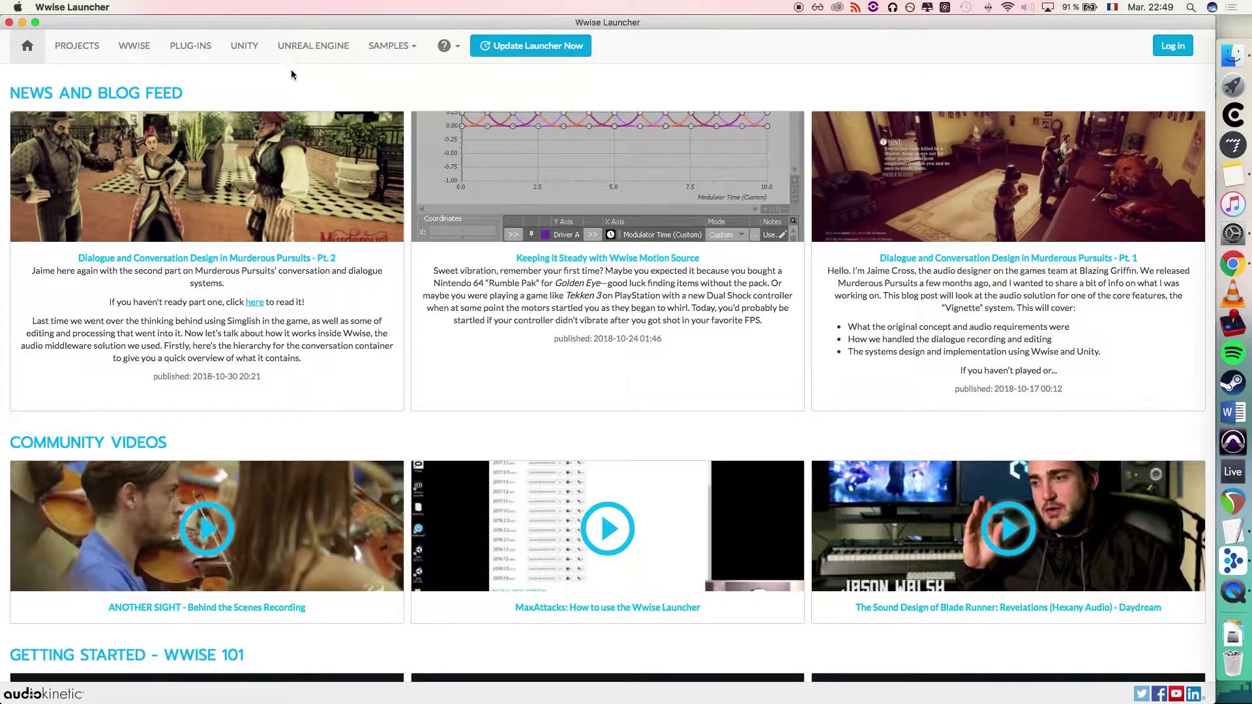
# - Integrate Wwise into the Stack-Tutorial Unity project with Unity integration 2018.1.1.6727.1172, and show the Wwise Picker in Unity
pyautogui.click(244, 47)
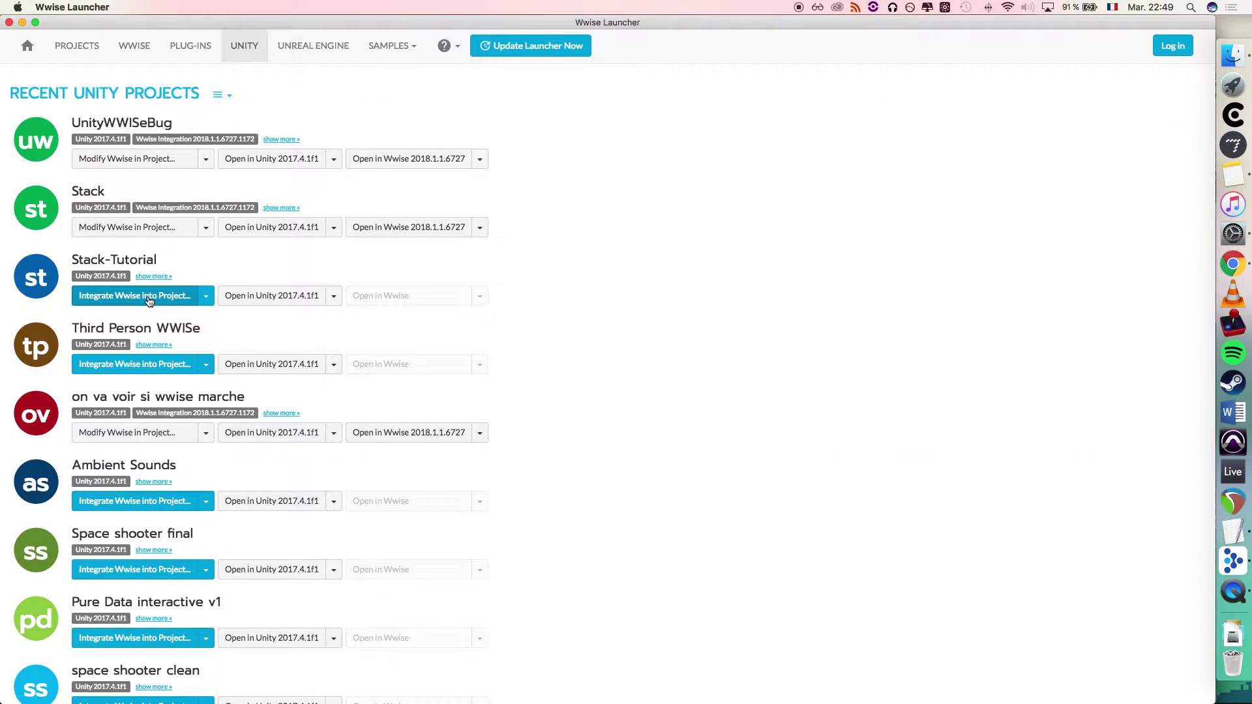
pyautogui.click(133, 296)
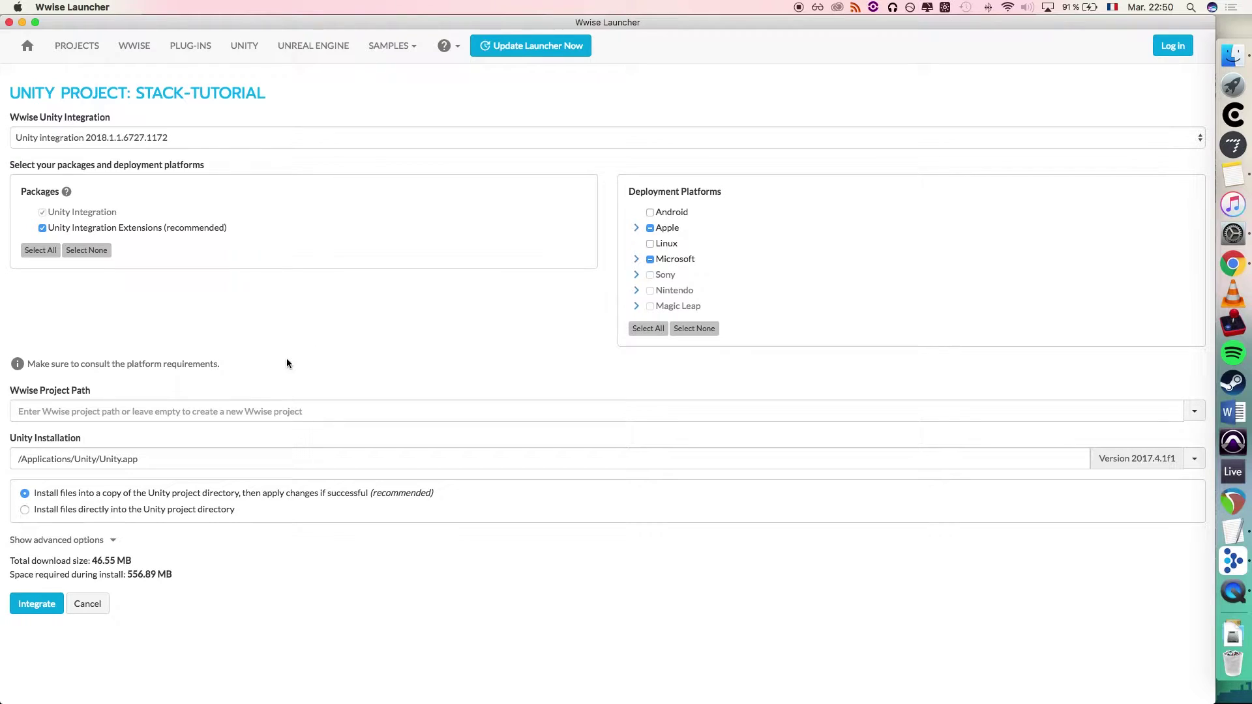
pyautogui.click(37, 604)
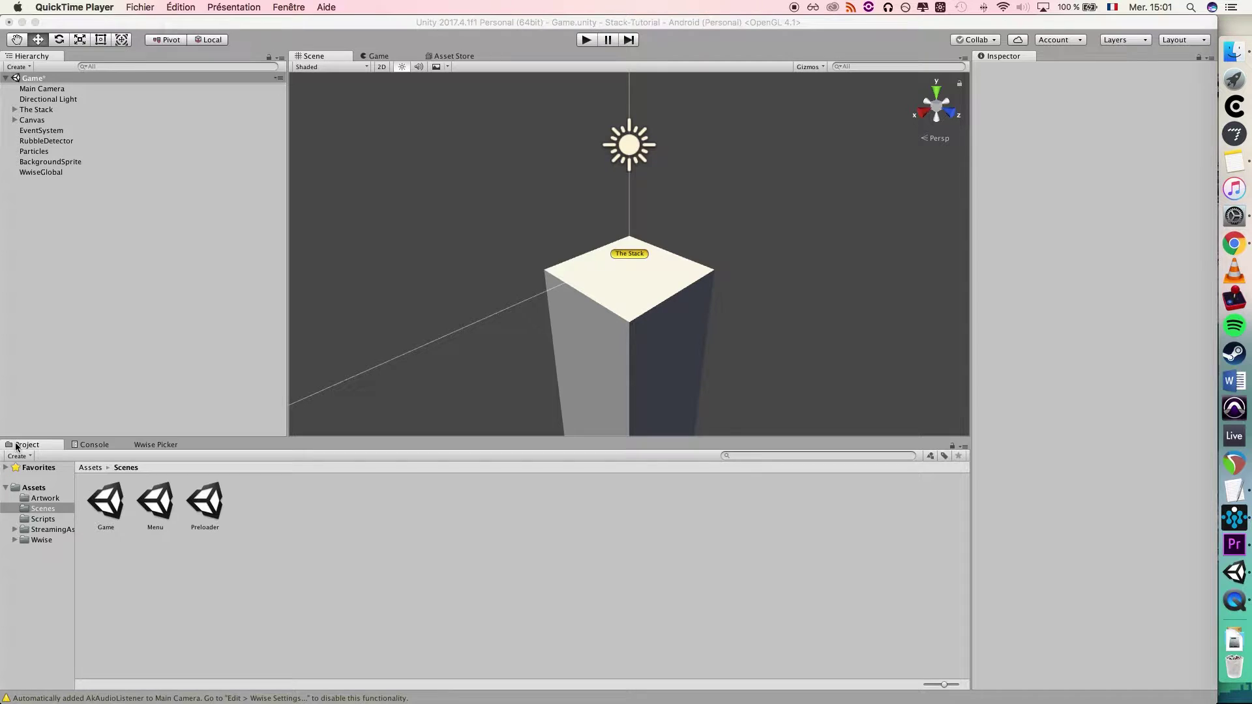
pyautogui.click(163, 445)
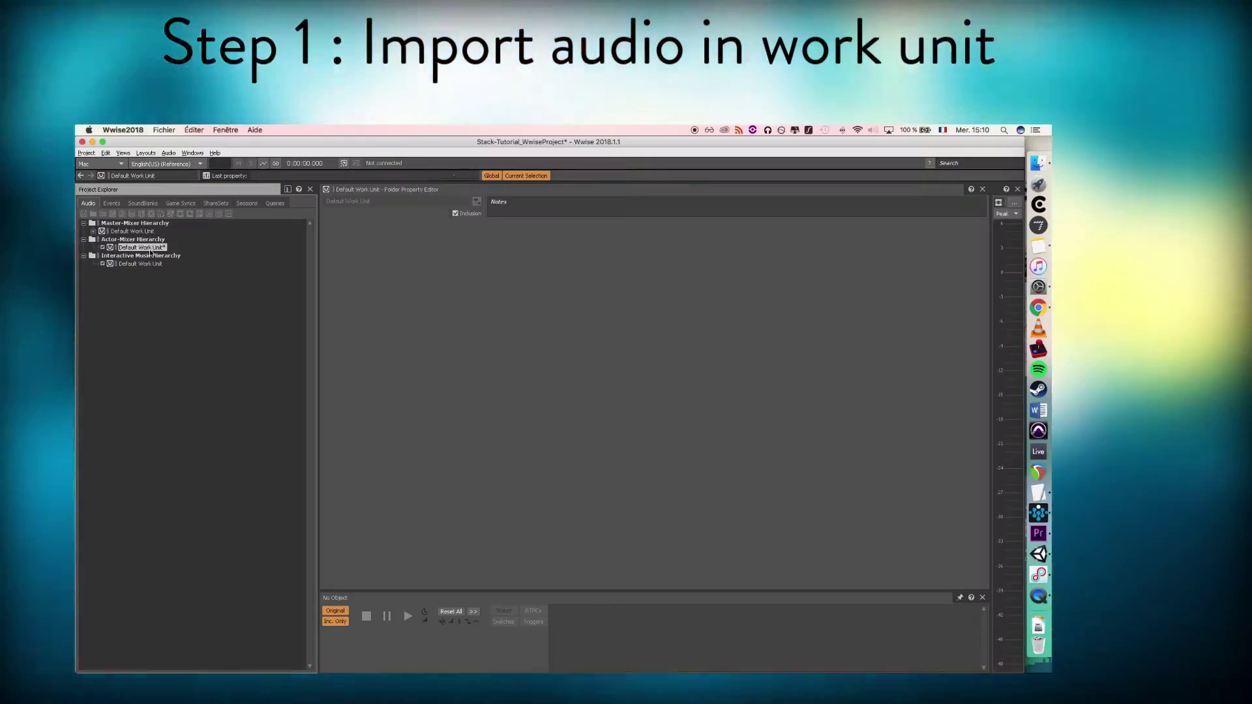
# - In Wwise, import DED Dubstep Kick 5 R.wav as a Sound SFX into the Actor-Mixer Hierarchy's Default Work Unit
pyautogui.hotkey('shift', 'i')
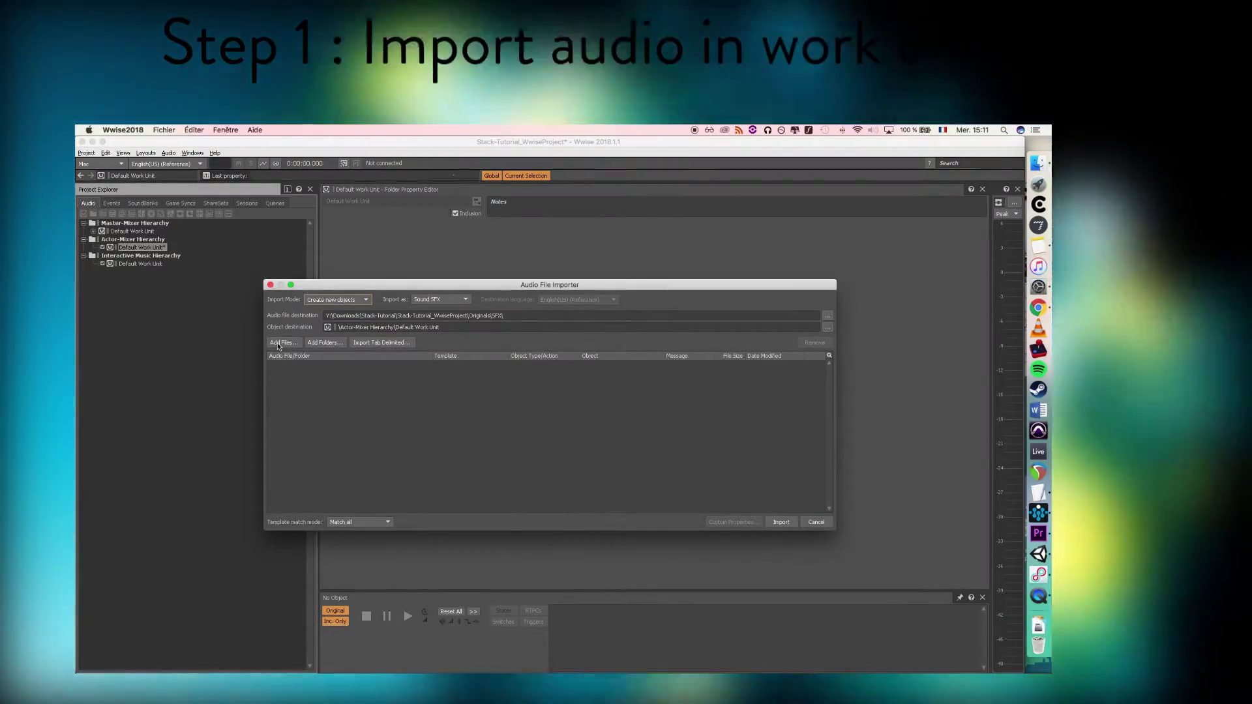
pyautogui.click(278, 345)
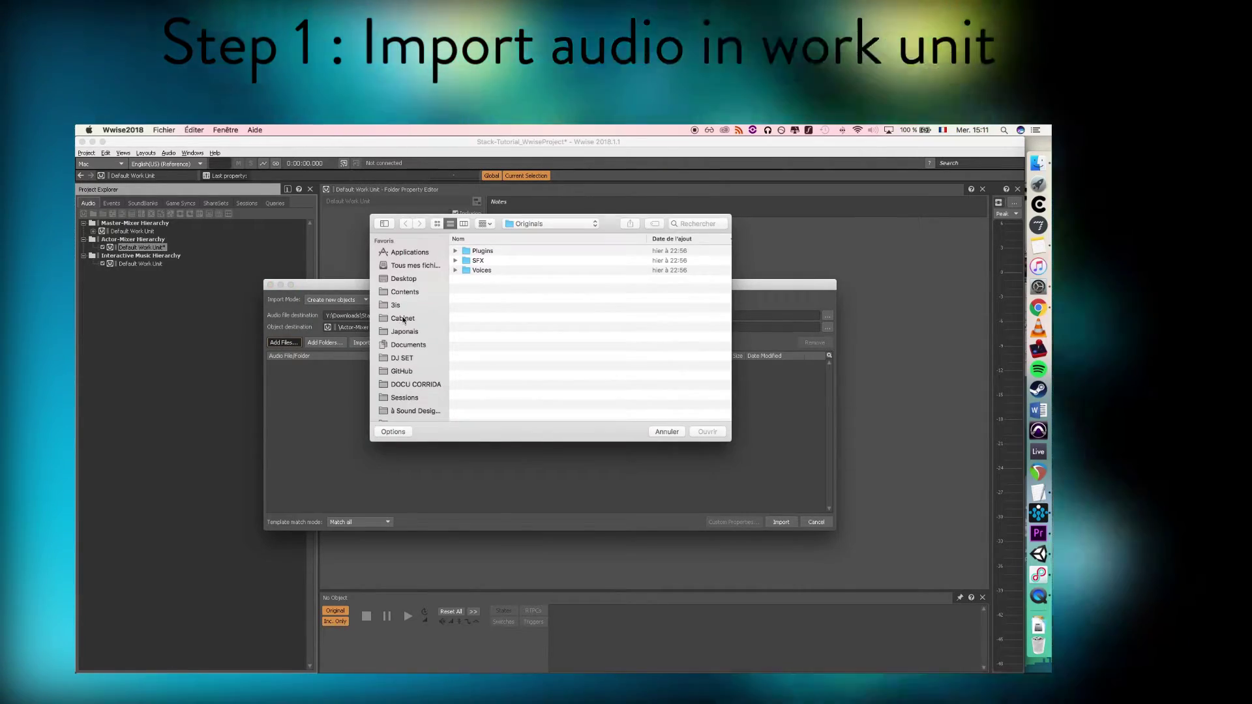
pyautogui.scroll(-5, 407, 352)
pyautogui.click(406, 408)
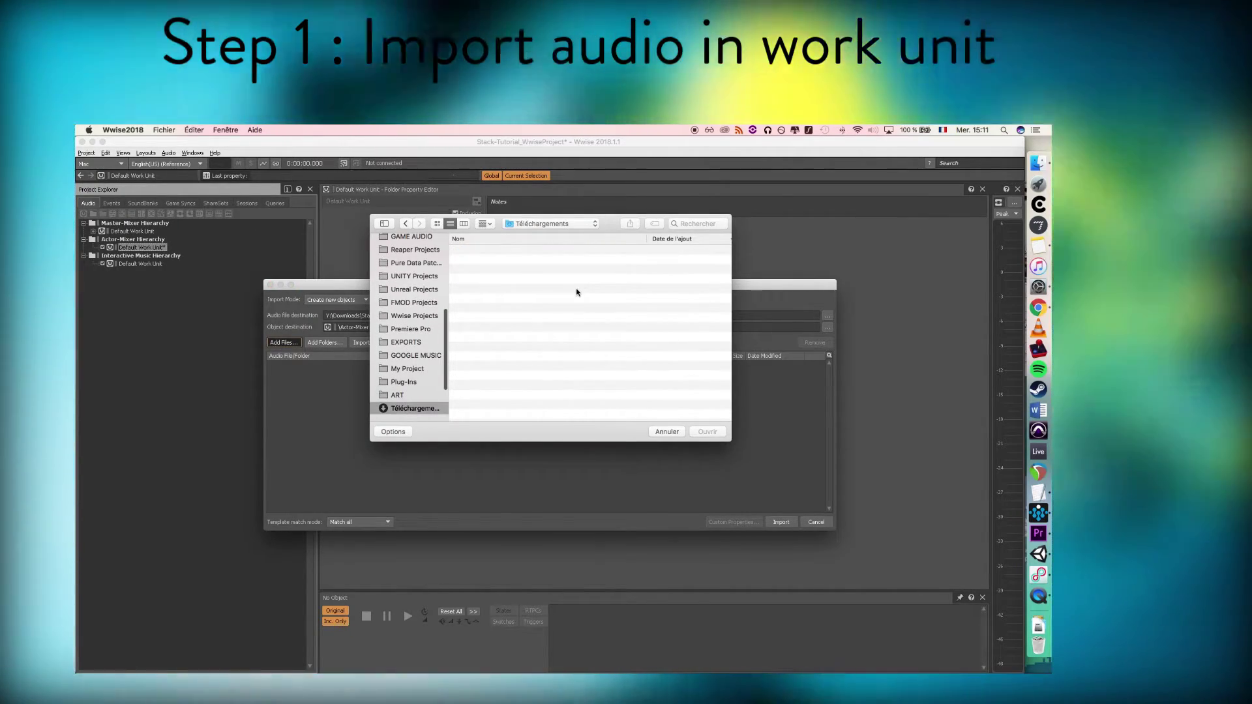
pyautogui.doubleClick(523, 311)
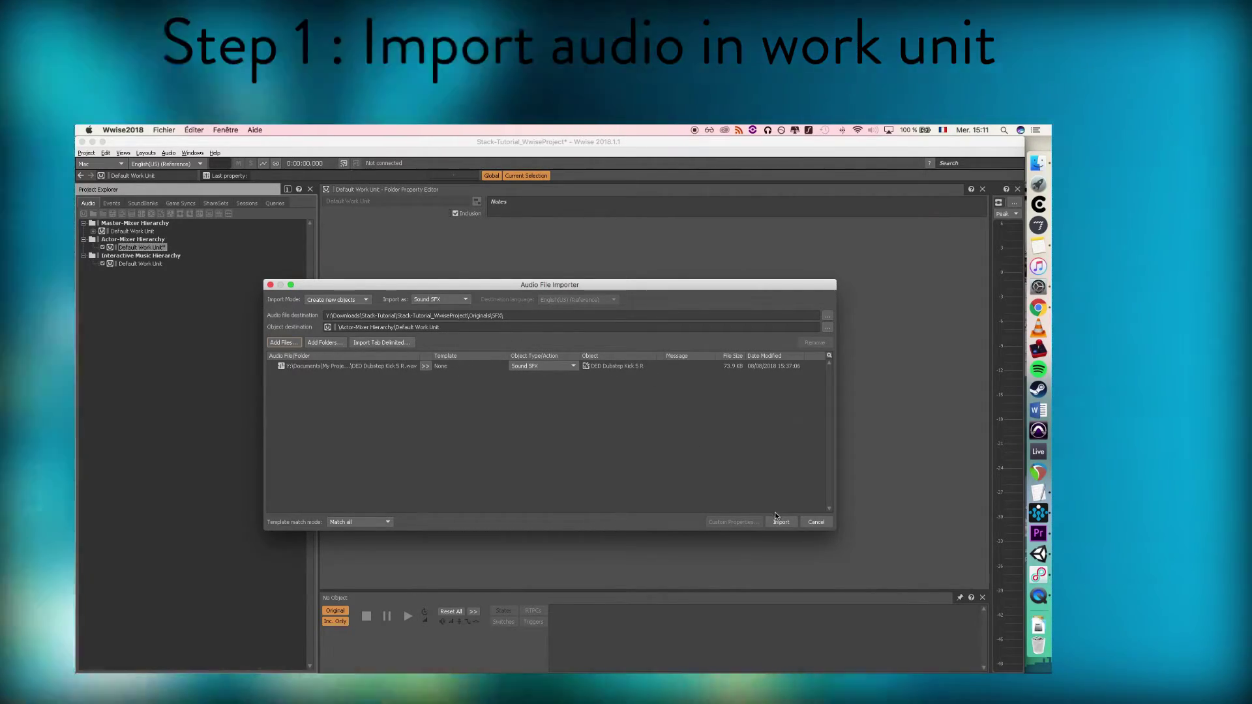
pyautogui.click(778, 519)
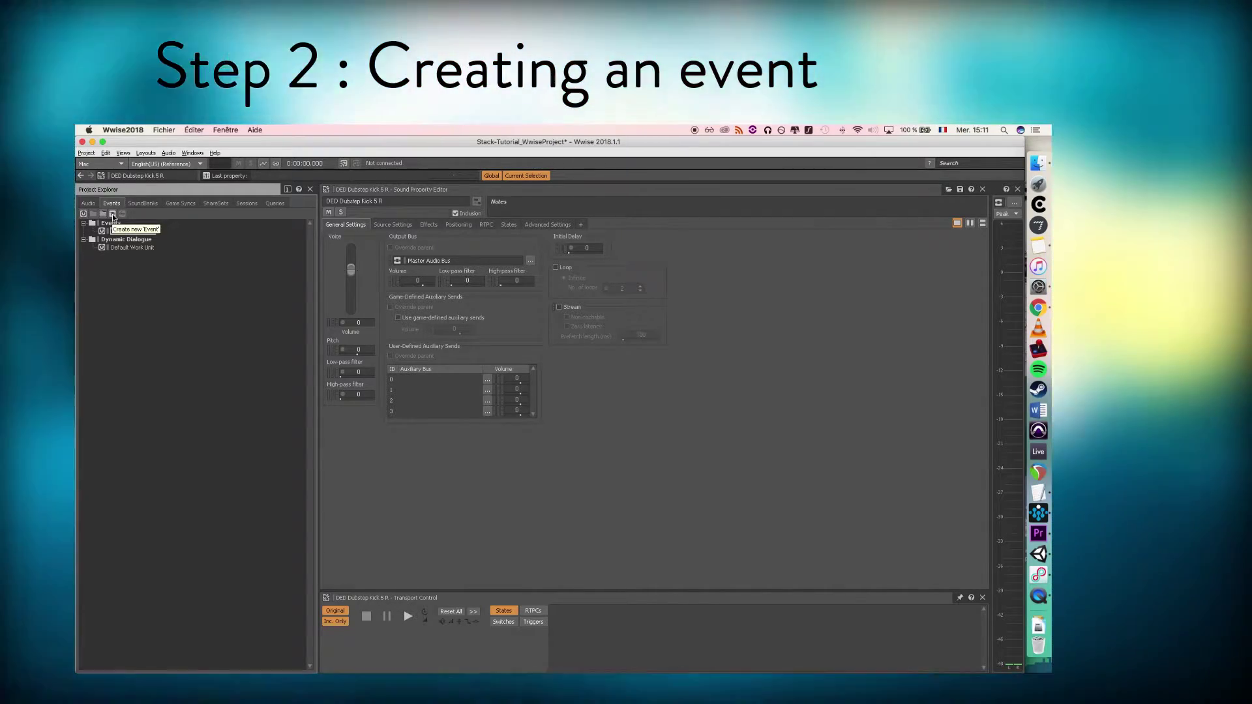
# - Create an event named Test_event and add the DED Dubstep Kick 5 R sound to it as a Play action
pyautogui.click(113, 218)
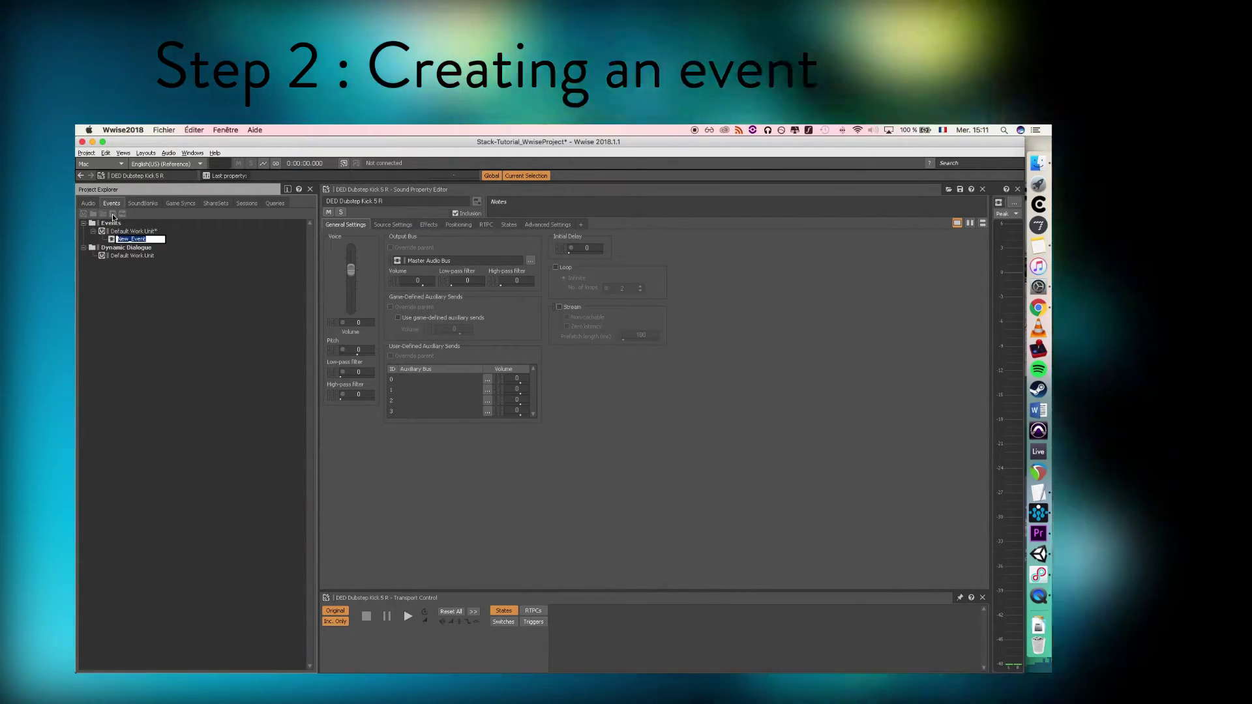
pyautogui.write('Test')
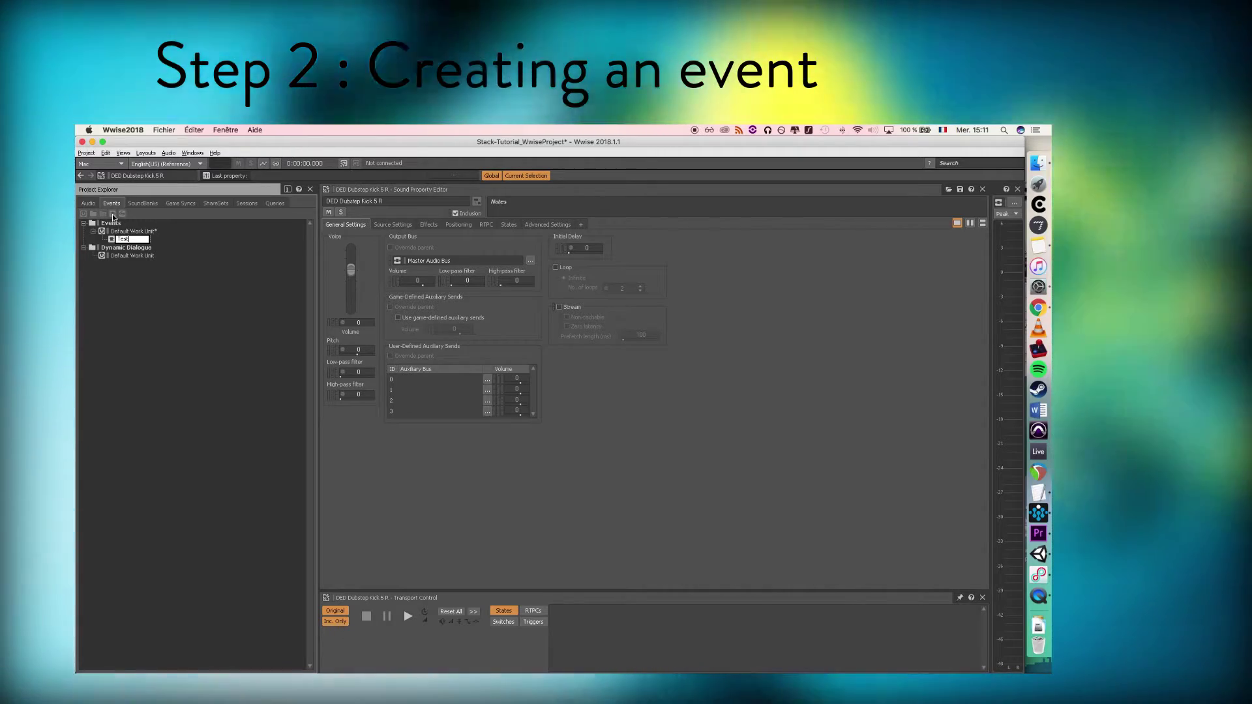
pyautogui.write('_event')
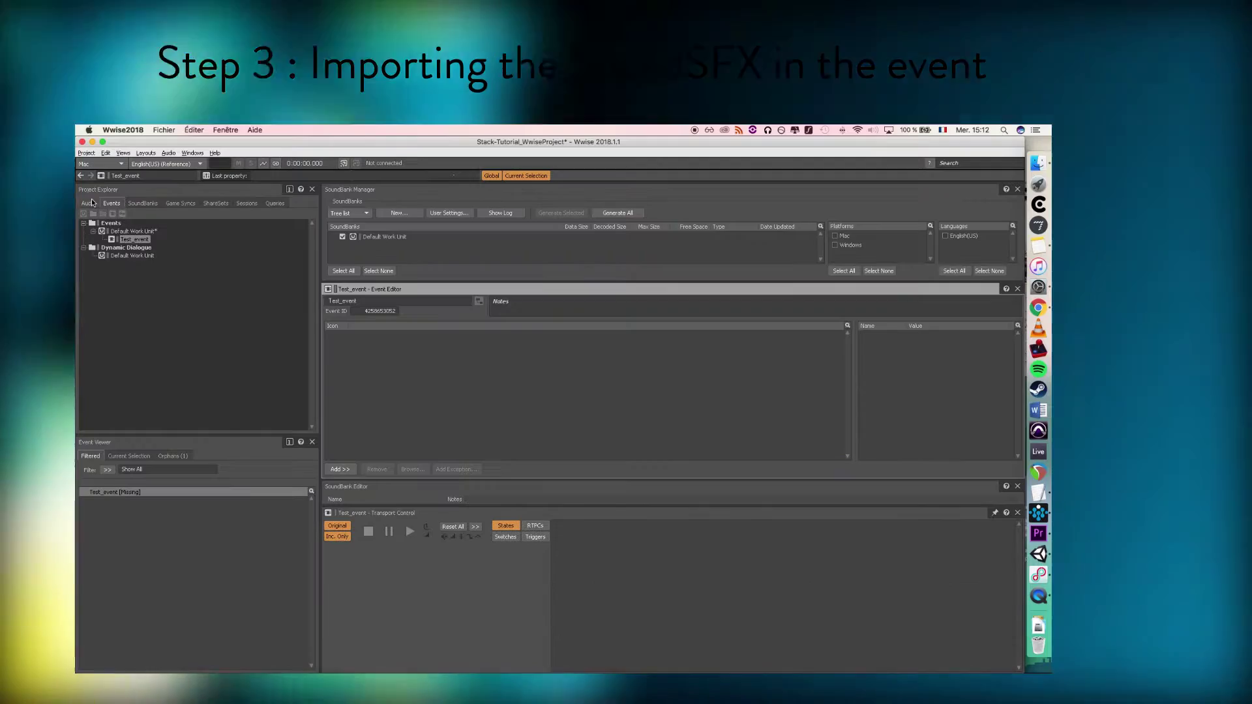
pyautogui.click(150, 256)
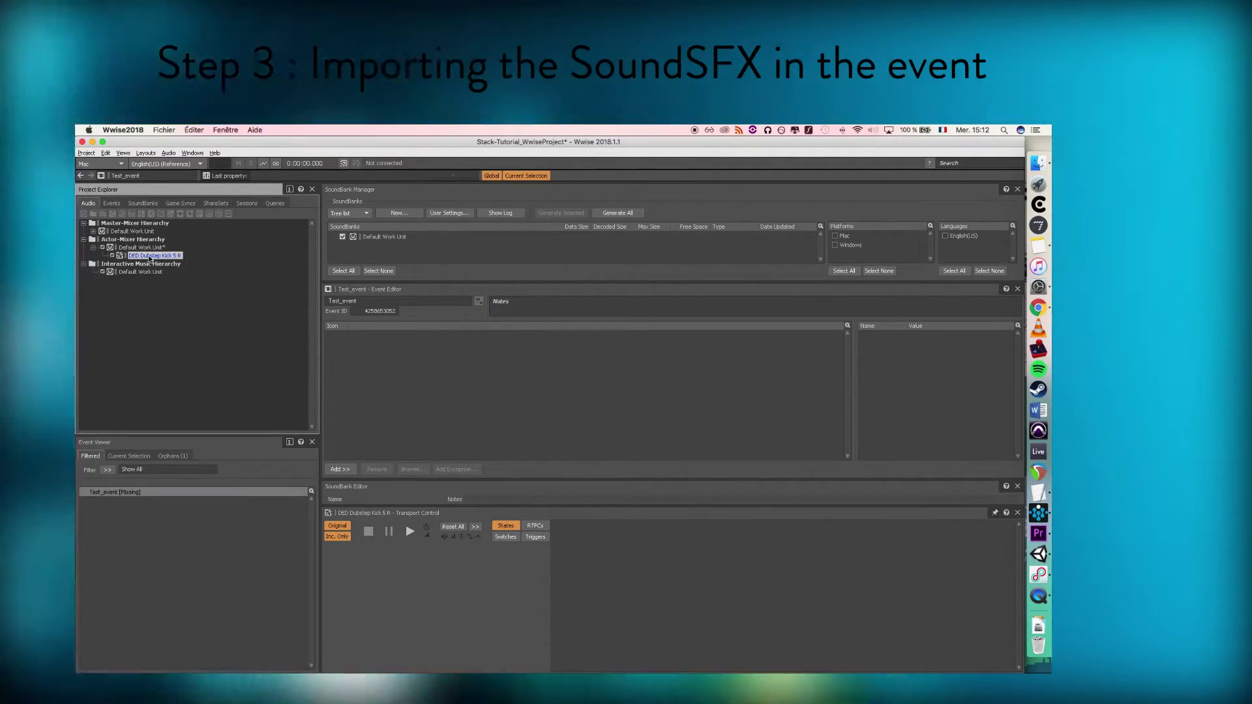
pyautogui.moveTo(150, 258); pyautogui.dragTo(383, 383)
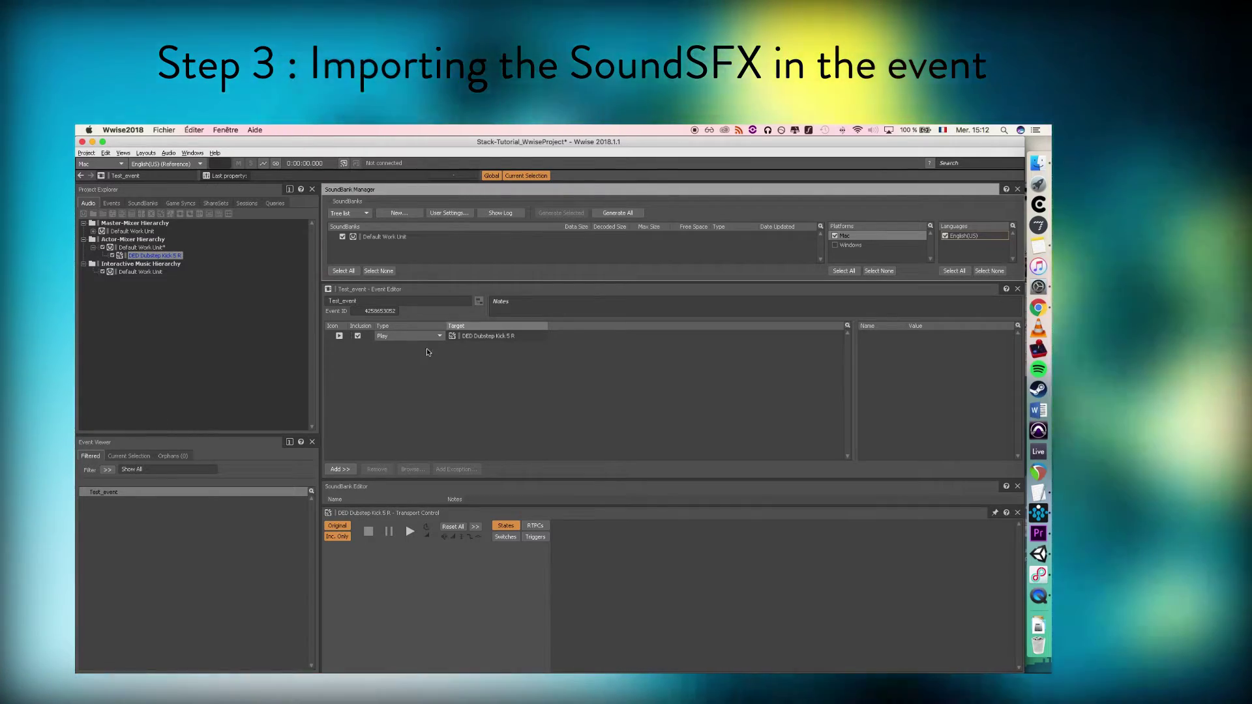
# - Create a SoundBank named Main in the SoundBanks Default Work Unit and add Test_event to it
pyautogui.click(112, 203)
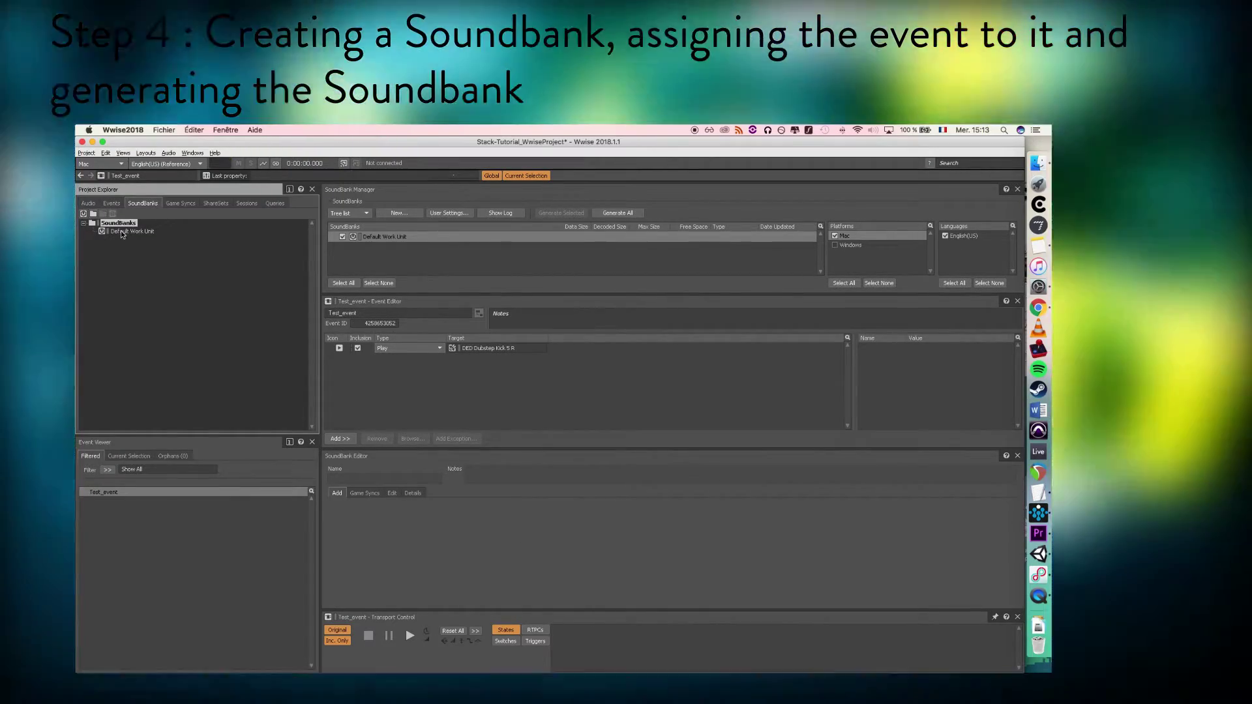
pyautogui.click(120, 231)
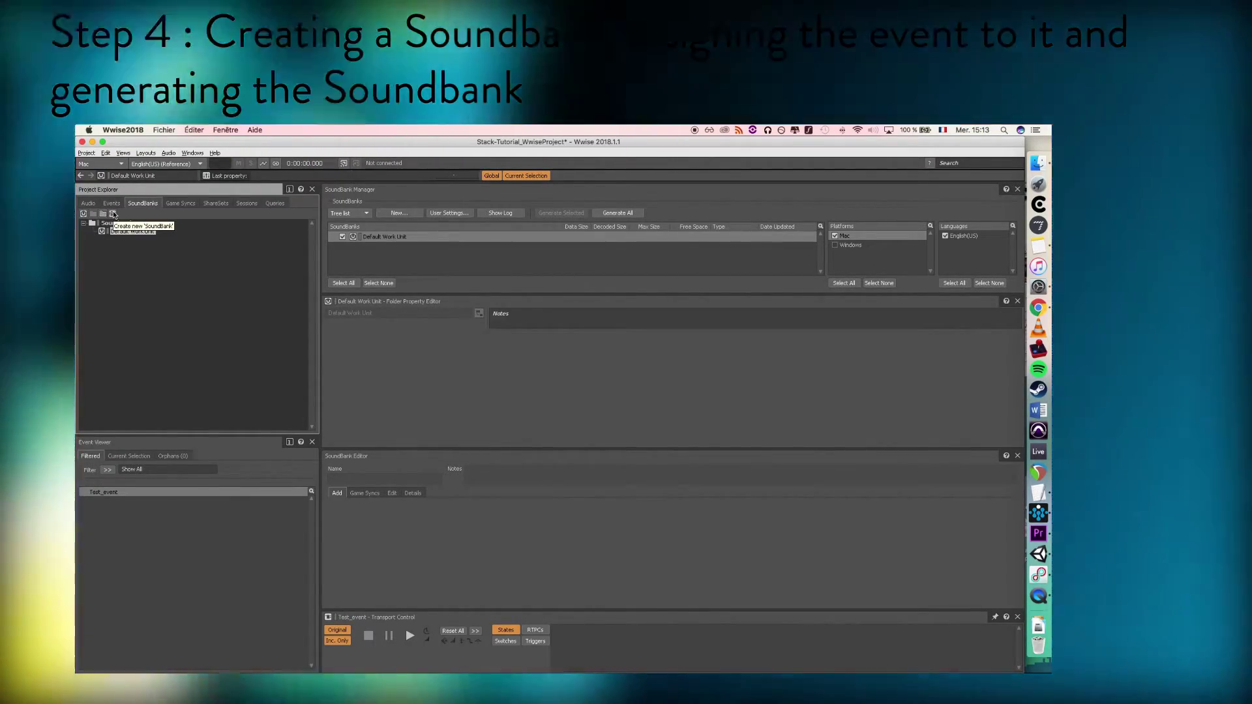
pyautogui.click(113, 214)
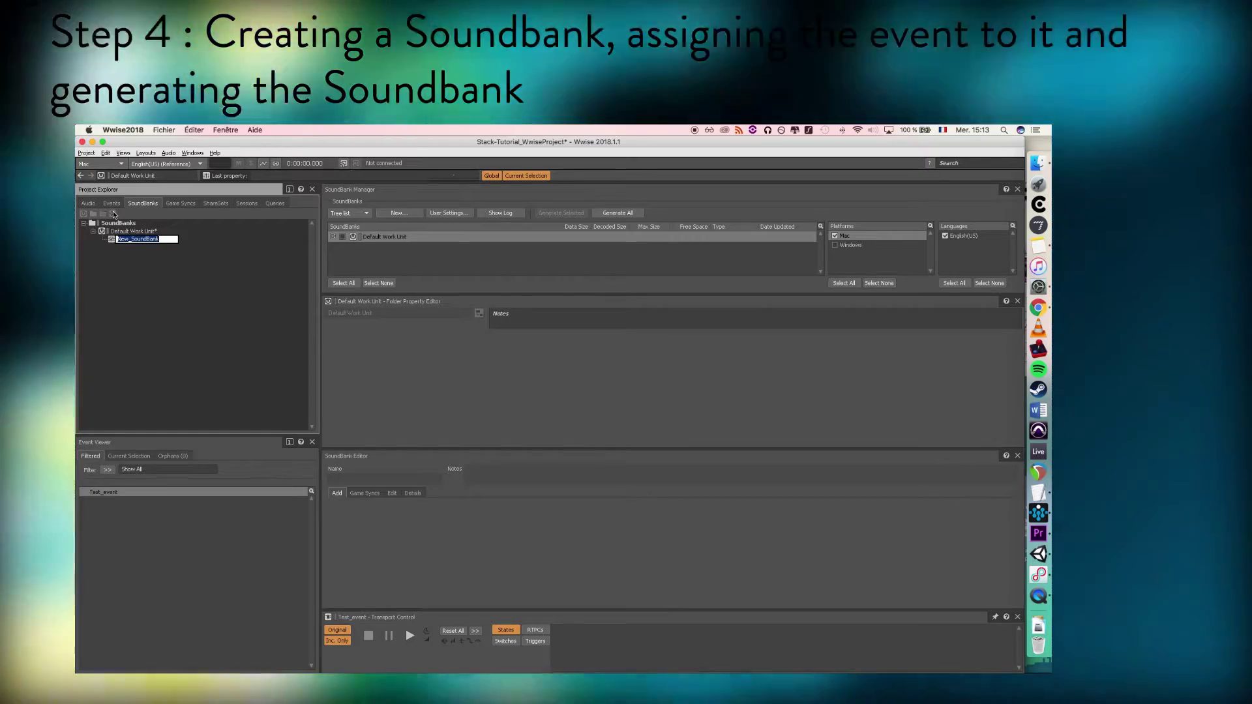
pyautogui.write('Main')
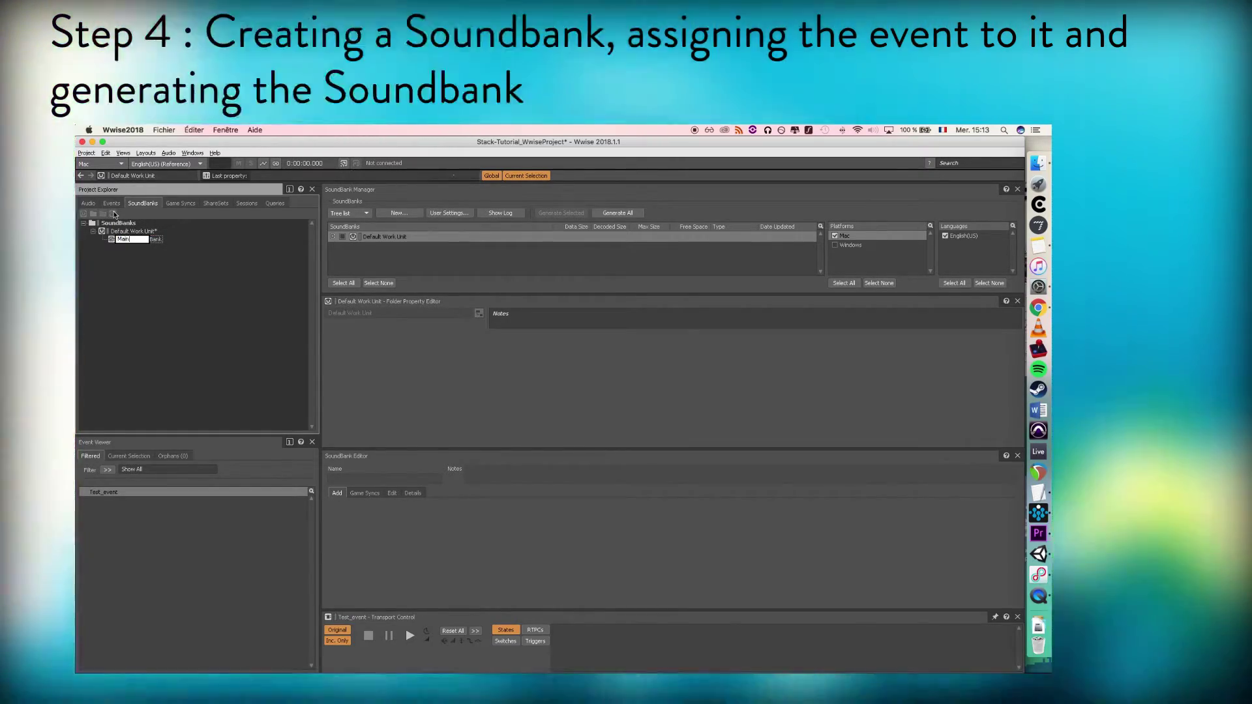
pyautogui.press('Return')
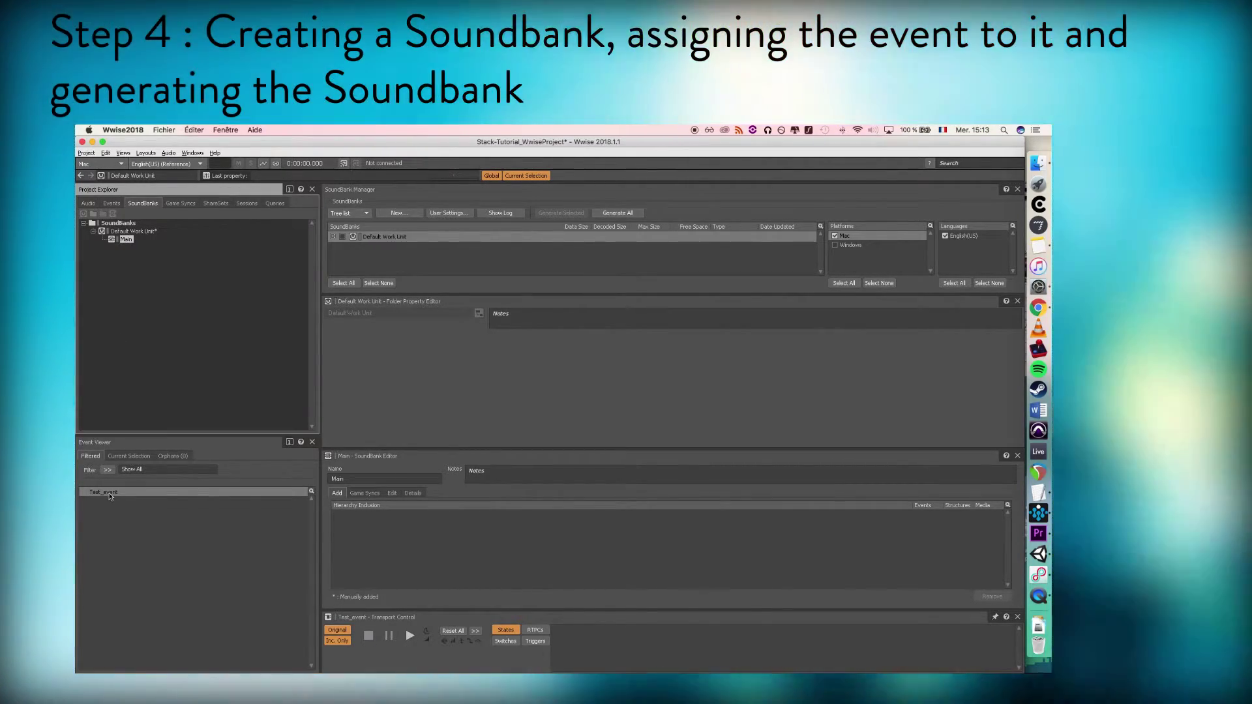
pyautogui.click(110, 494)
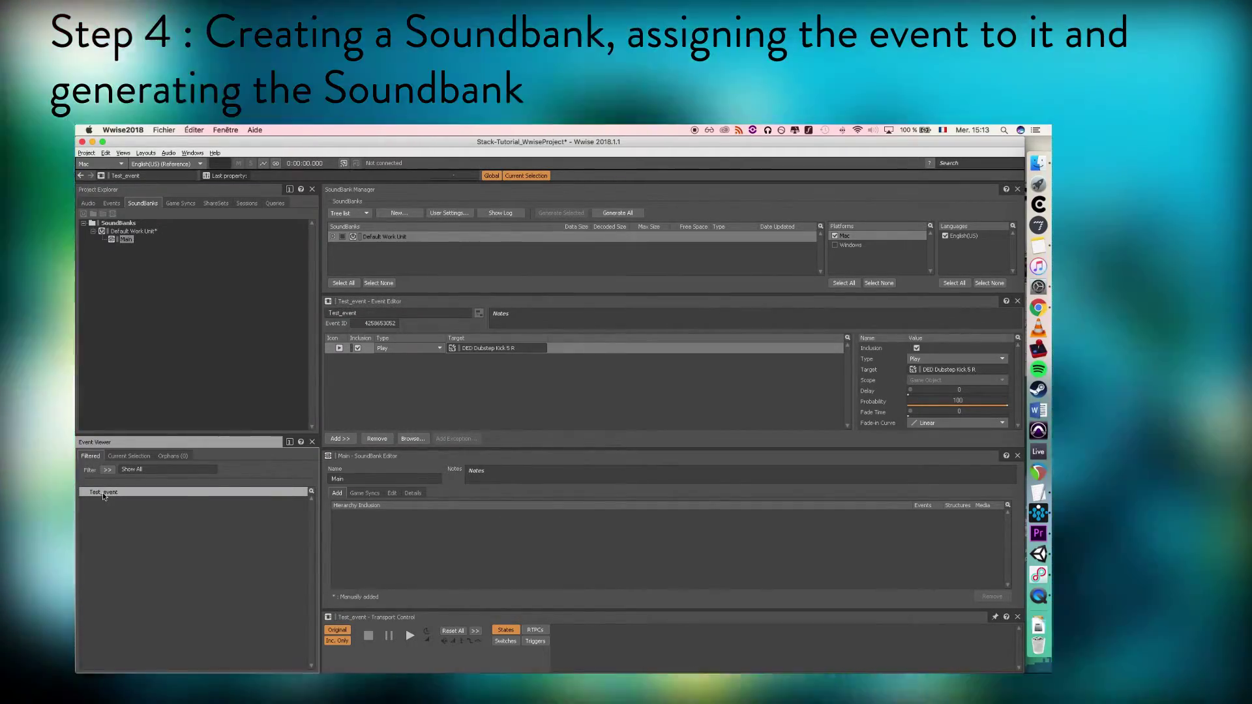
pyautogui.moveTo(103, 491); pyautogui.dragTo(437, 537)
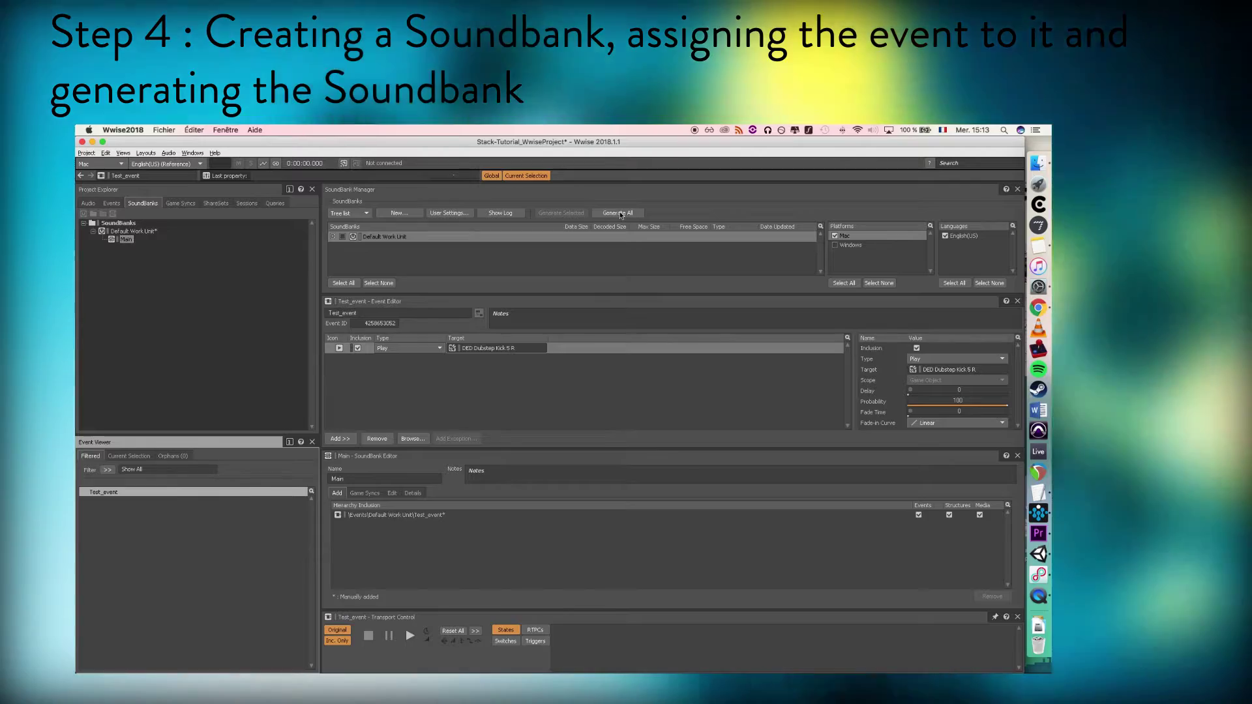
# - Generate all SoundBanks and save the Wwise project
pyautogui.click(621, 214)
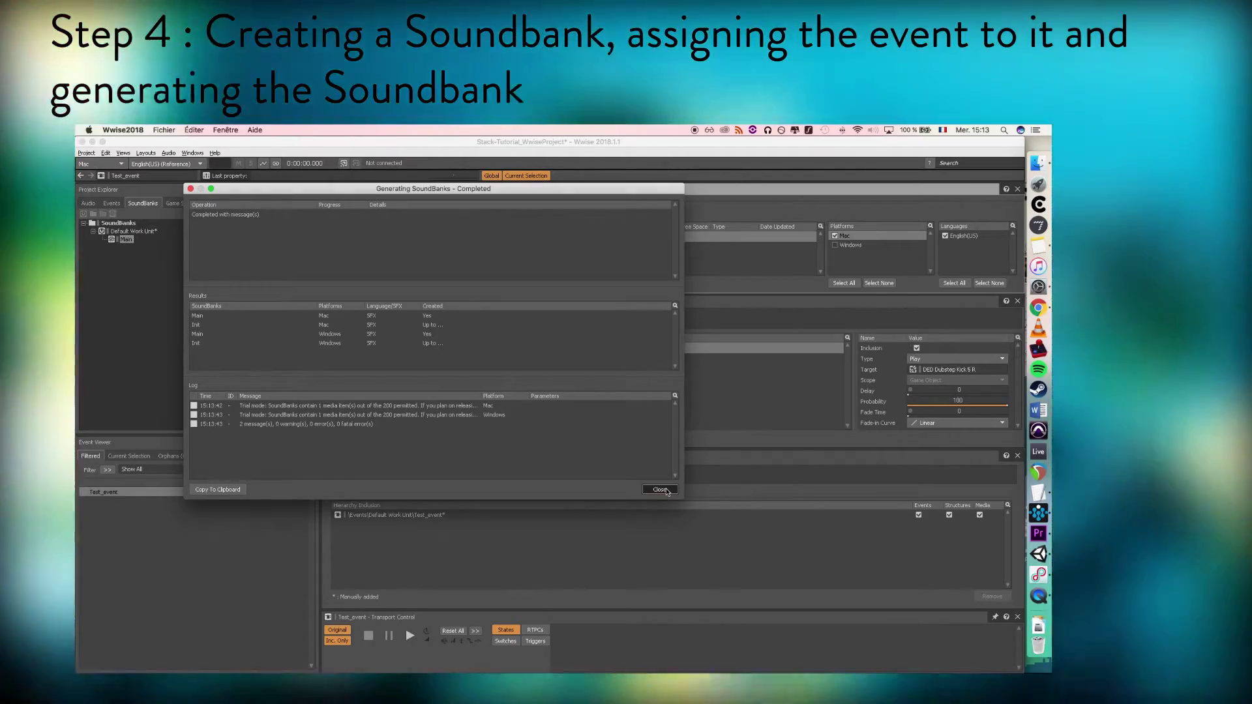
pyautogui.click(660, 490)
pyautogui.click(86, 152)
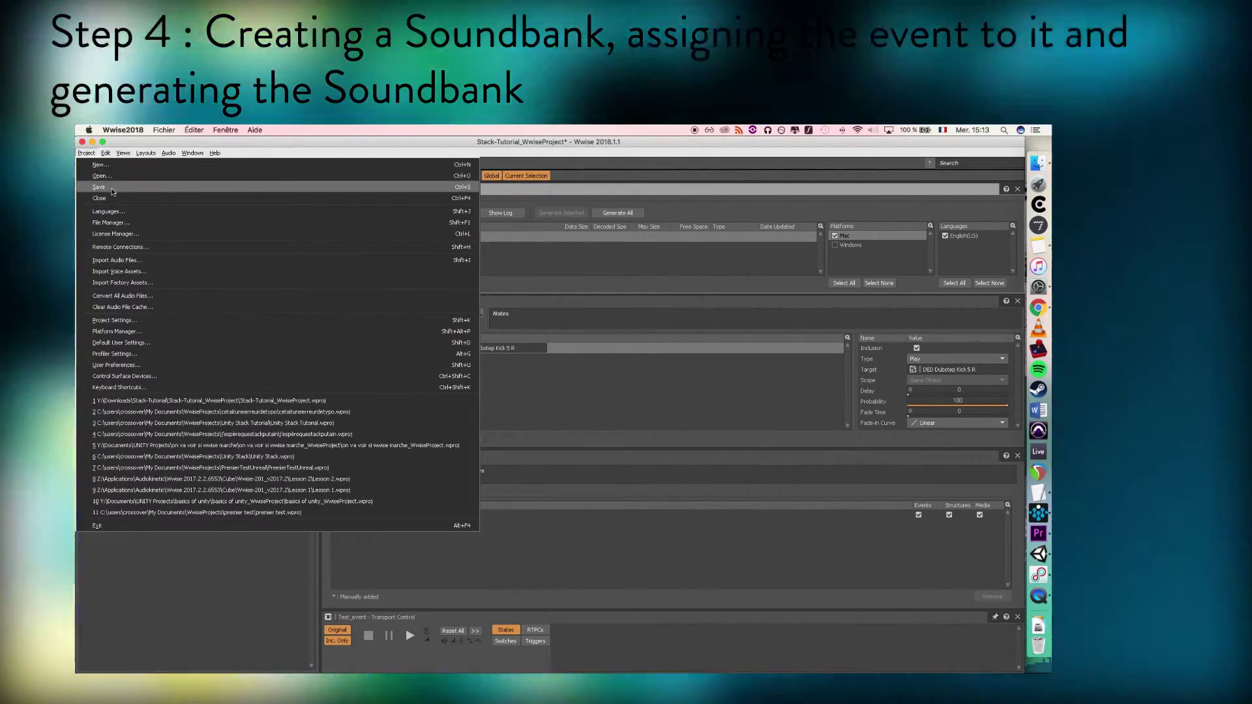
pyautogui.click(111, 187)
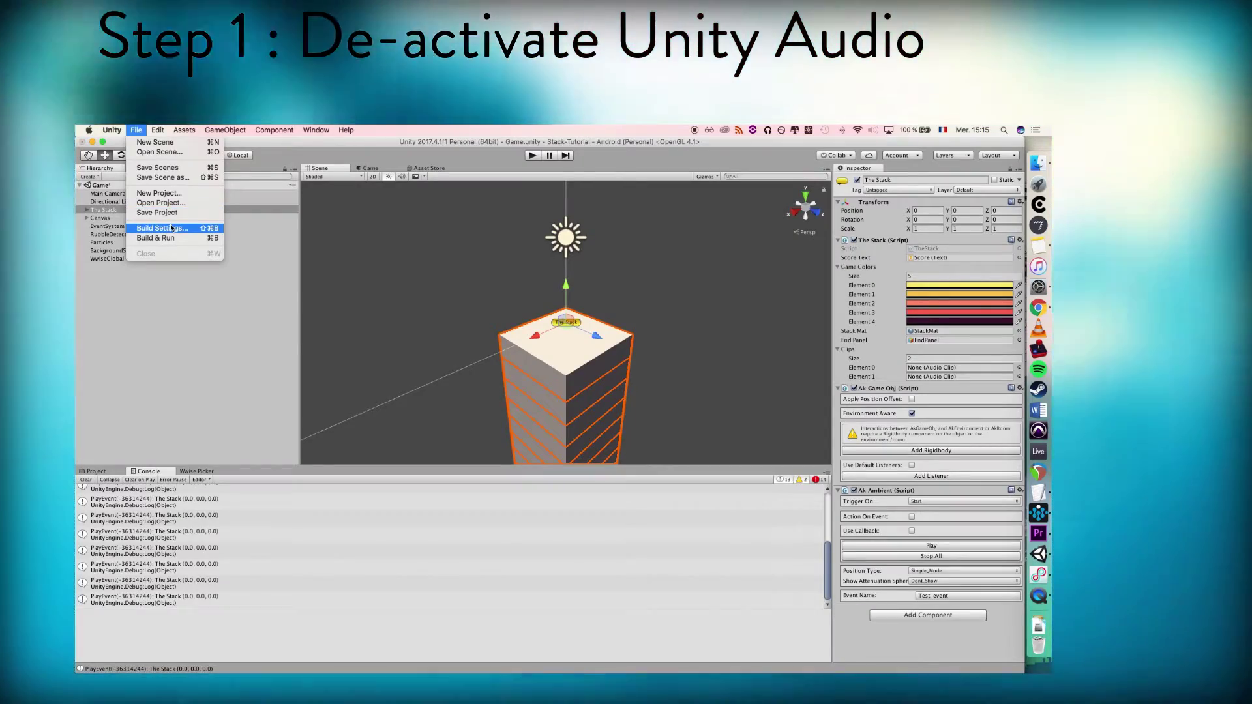
# - Switch to Unity and open the project's audio settings
pyautogui.moveTo(159, 128)
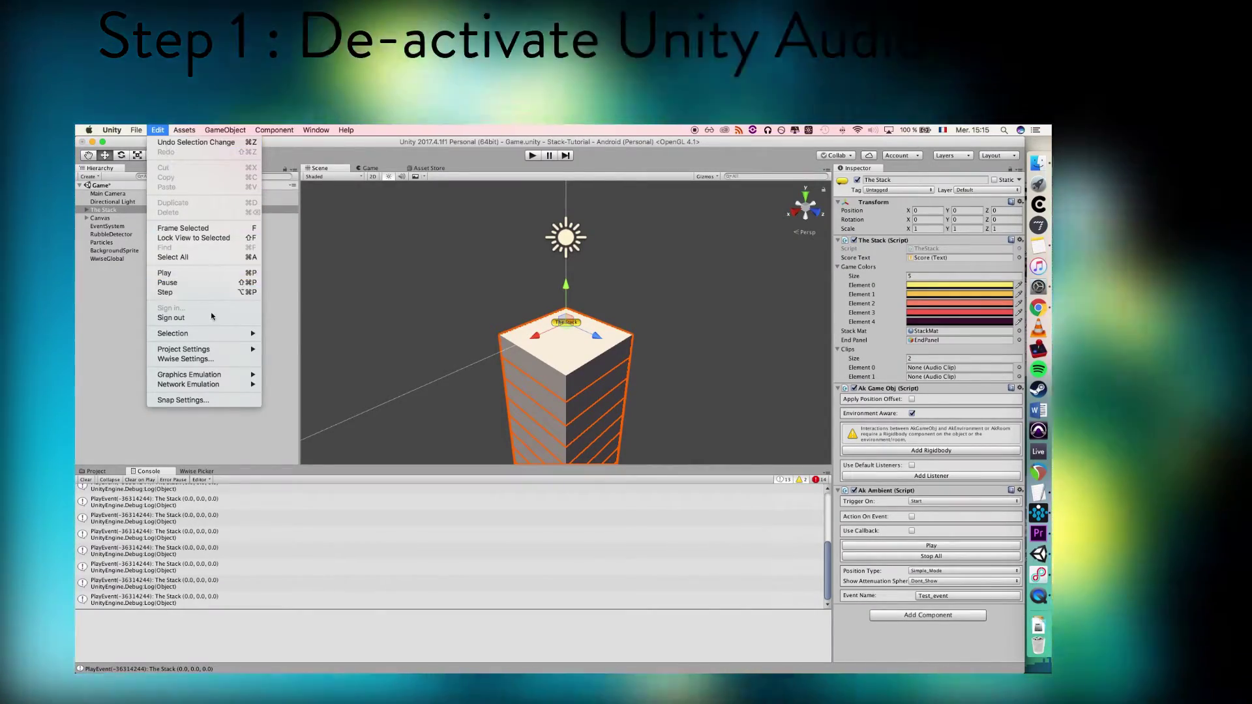
pyautogui.moveTo(221, 351)
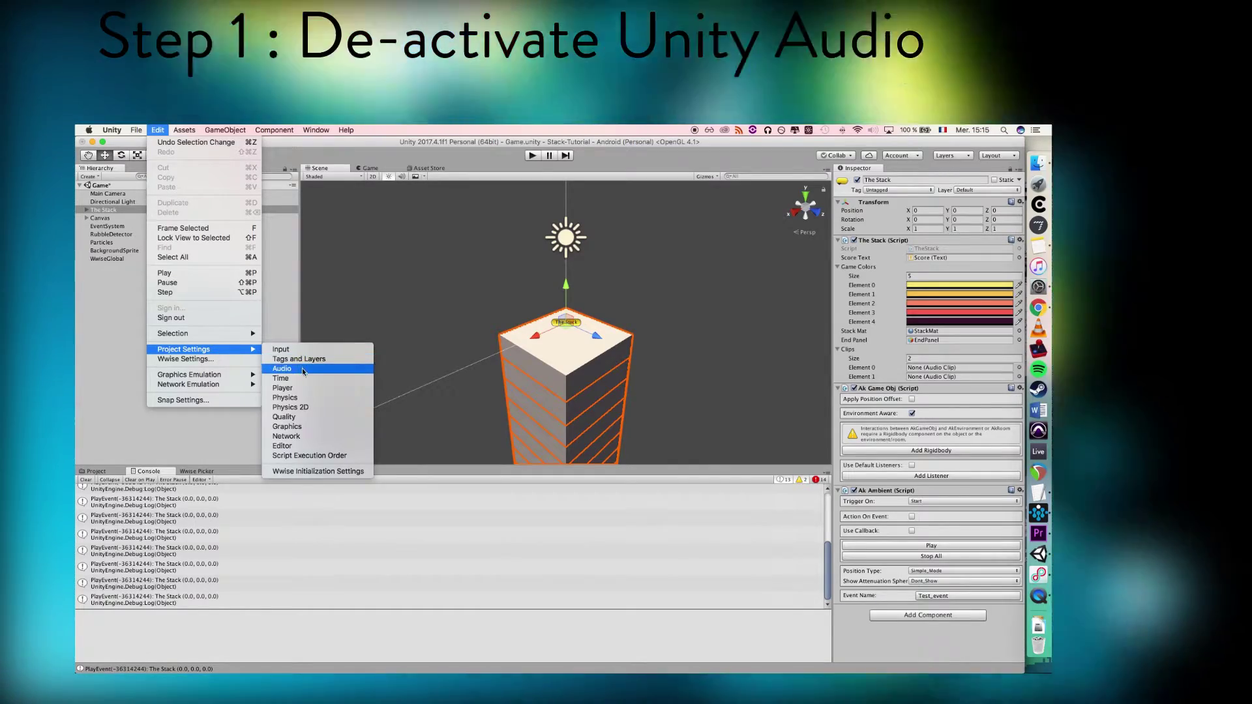
pyautogui.click(303, 369)
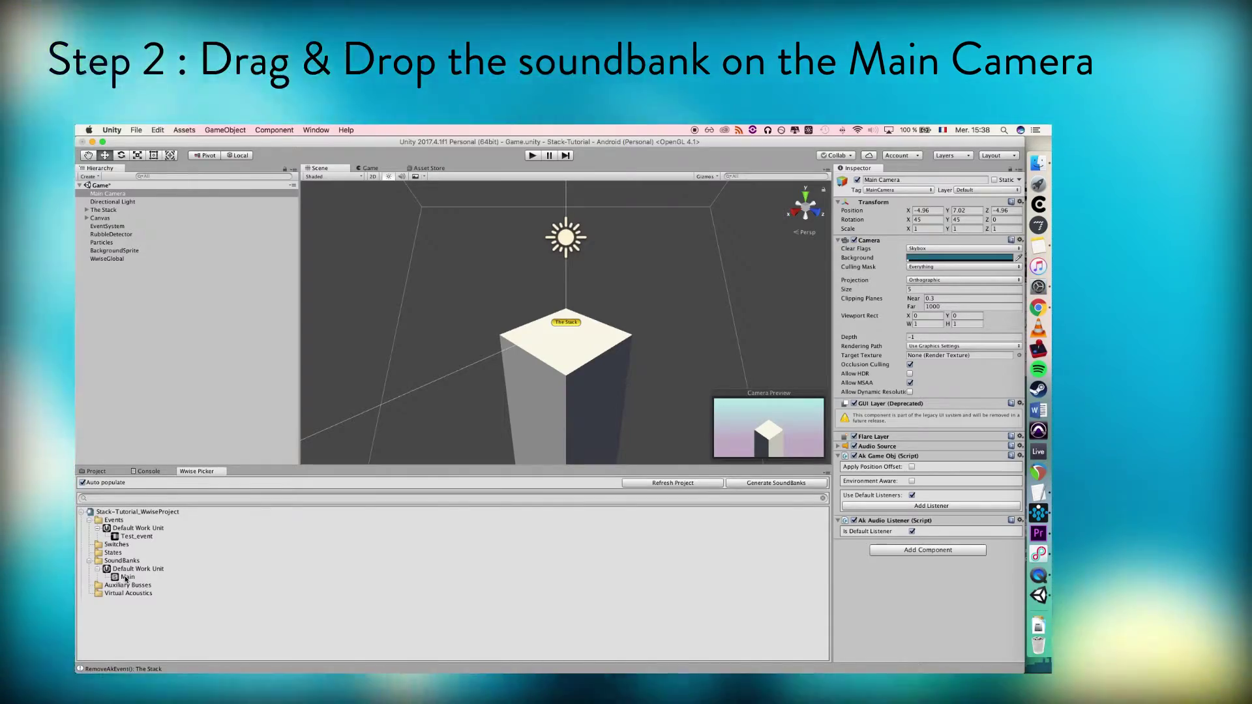
# - Attach the Main SoundBank to the Main Camera as an Ak Bank component
pyautogui.click(127, 578)
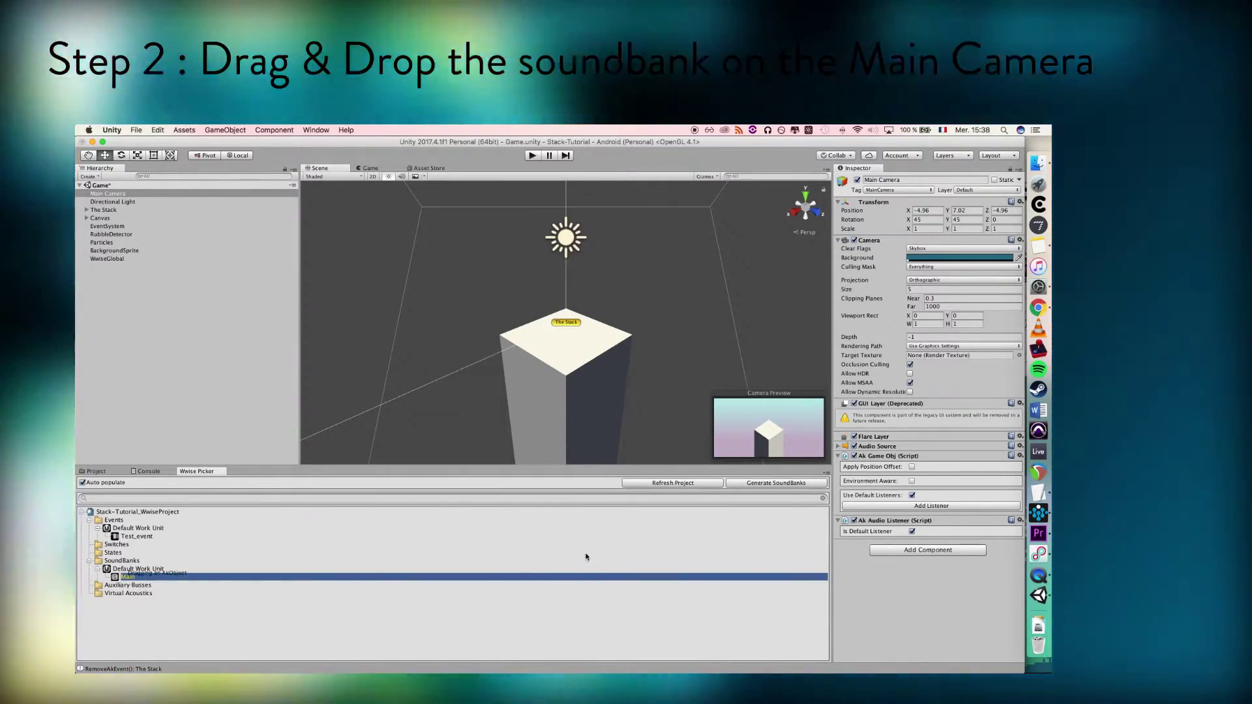
pyautogui.moveTo(586, 557); pyautogui.dragTo(904, 545)
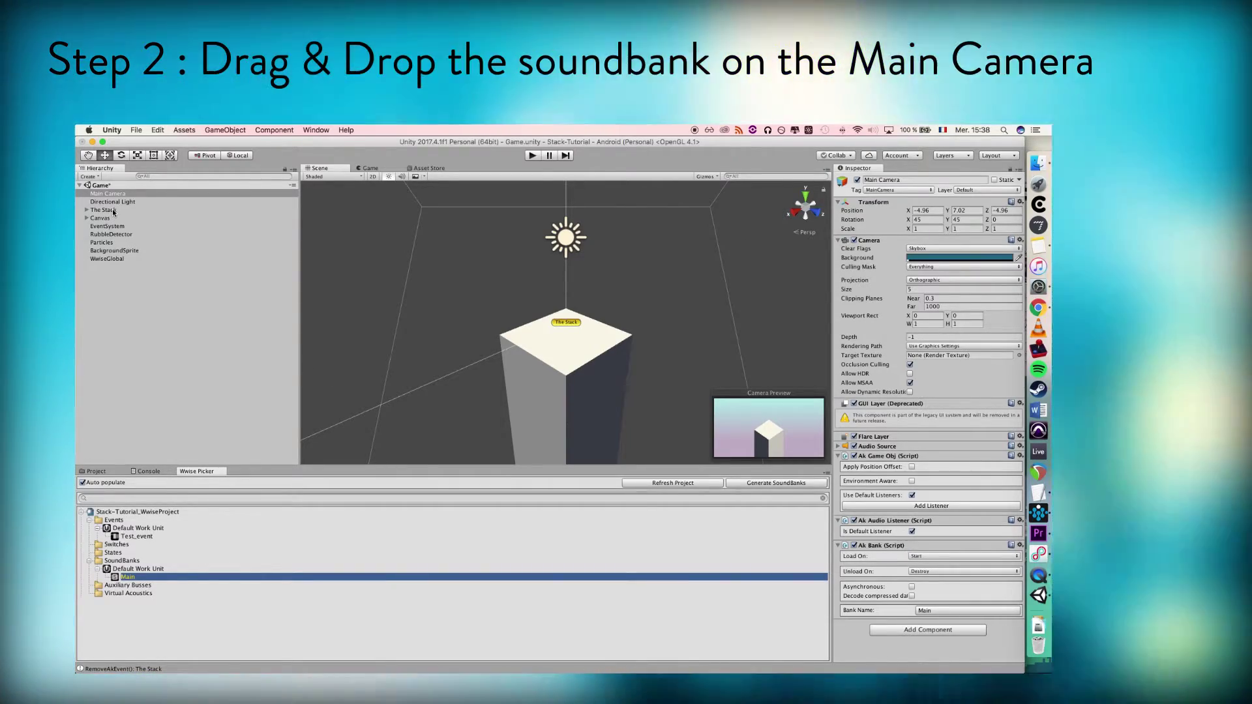
# - Attach Test_event to The Stack game object as an Ak Ambient component and preview its sound
pyautogui.click(112, 210)
pyautogui.click(137, 536)
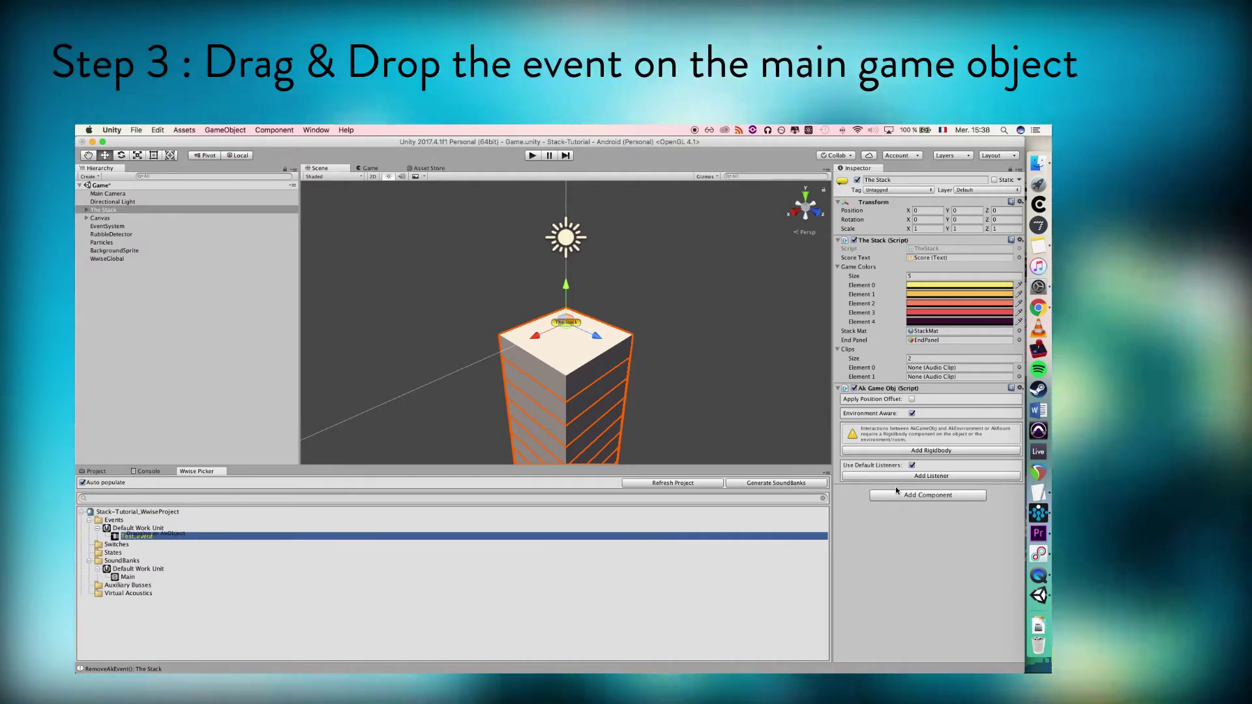
pyautogui.moveTo(898, 490); pyautogui.dragTo(921, 516)
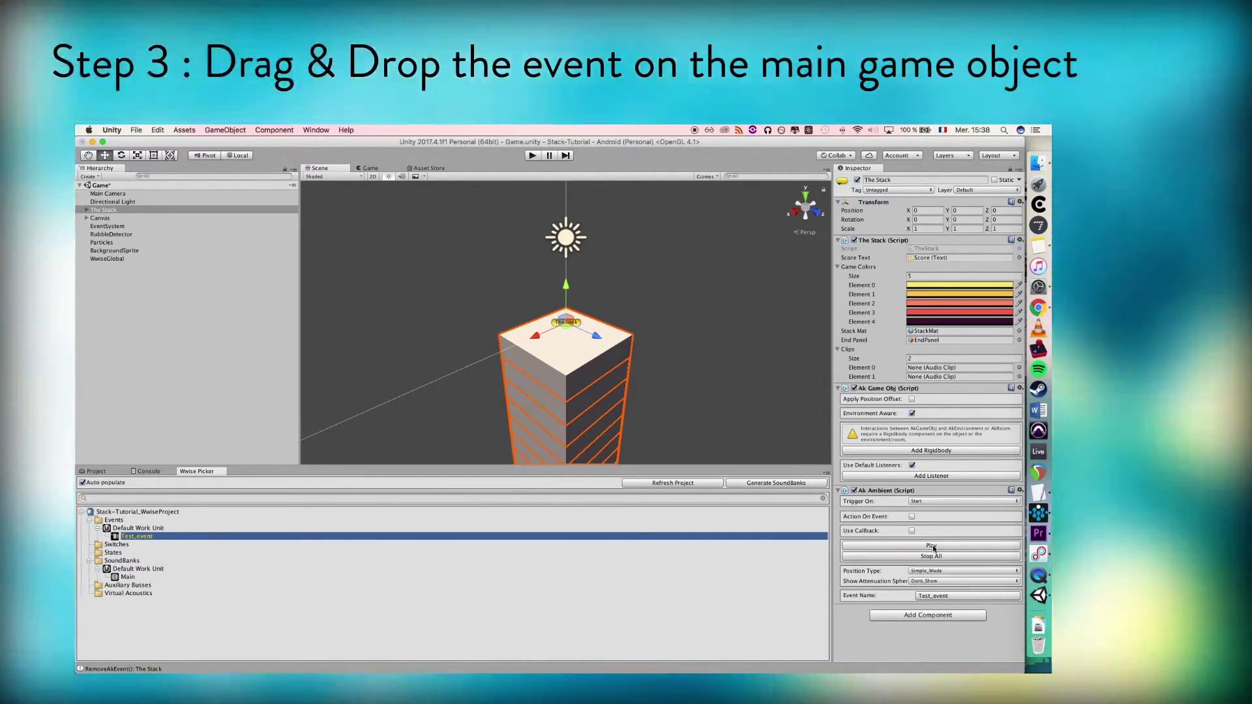
pyautogui.click(933, 548)
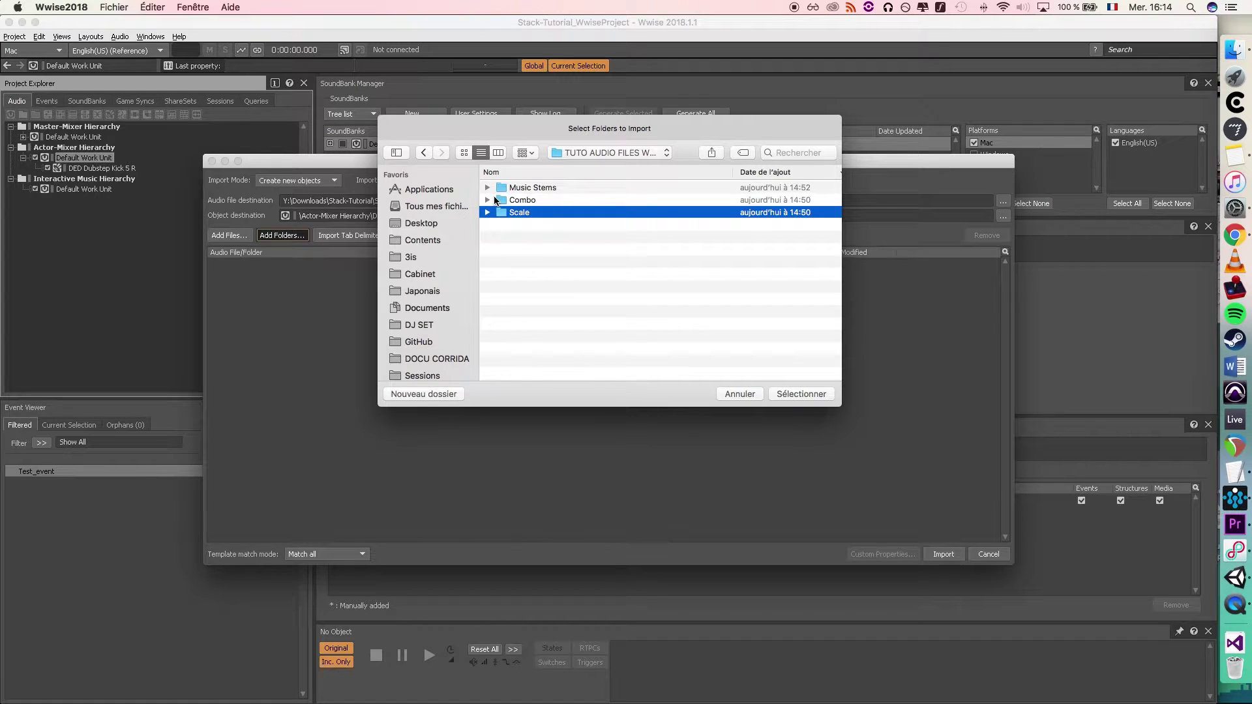
# - Import the Combo and Scale folders as Sound SFX into the Actor-Mixer Hierarchy's Default Work Unit
pyautogui.click(506, 201)
pyautogui.click(788, 399)
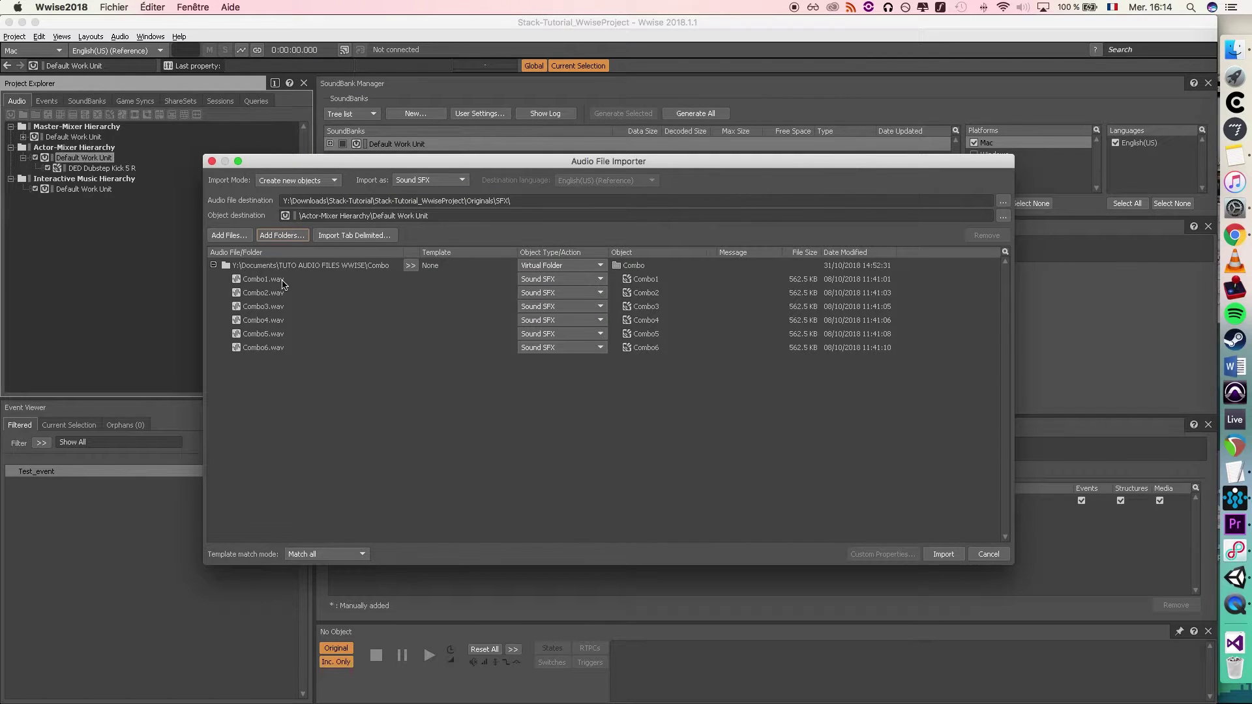
pyautogui.click(282, 235)
pyautogui.click(540, 211)
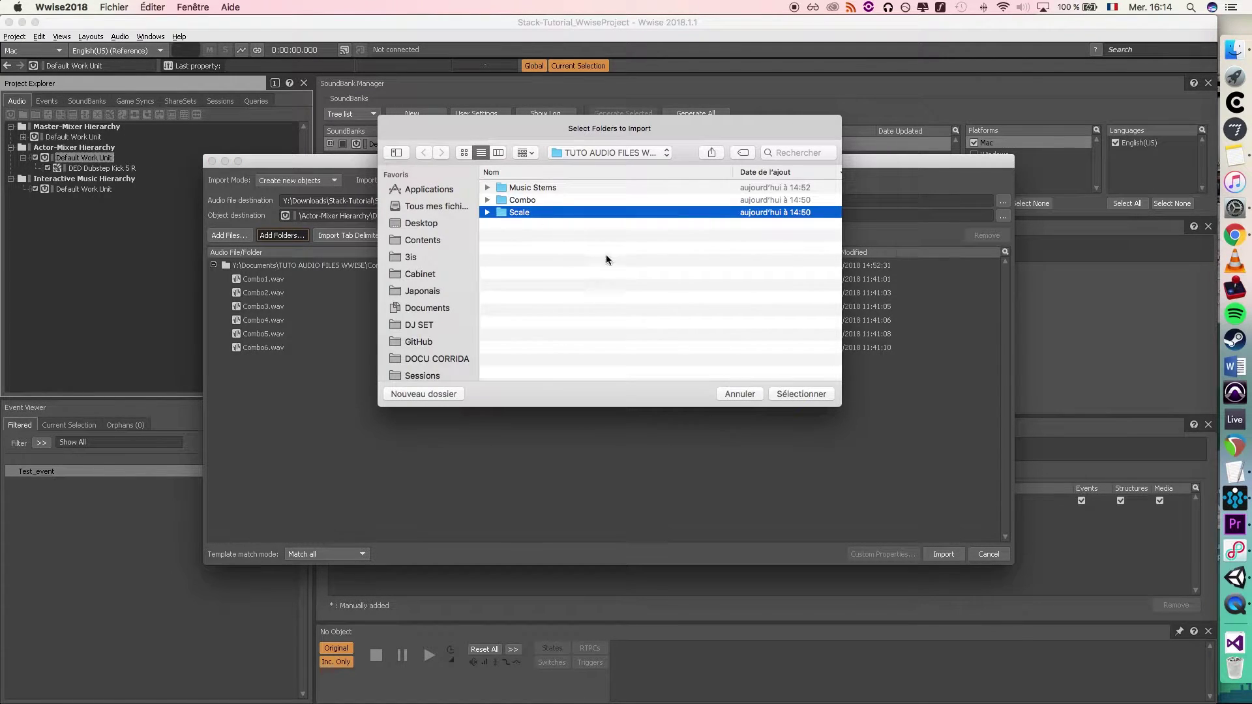
pyautogui.click(802, 395)
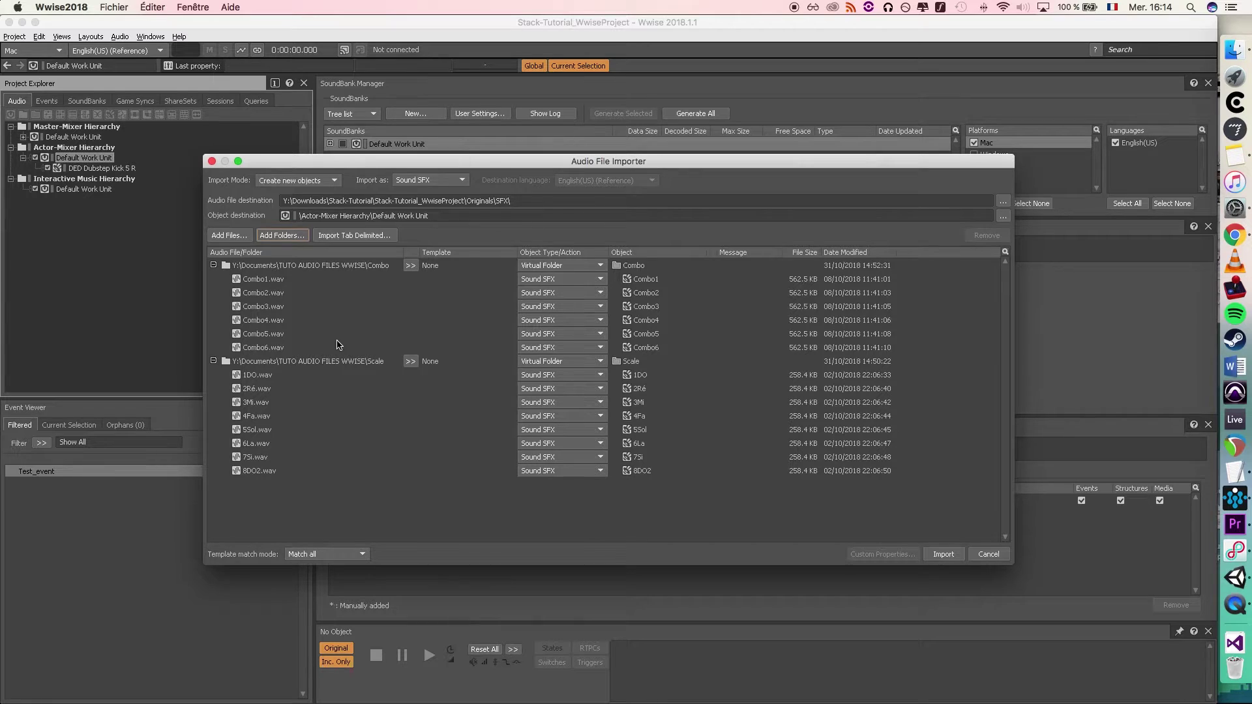
pyautogui.click(947, 555)
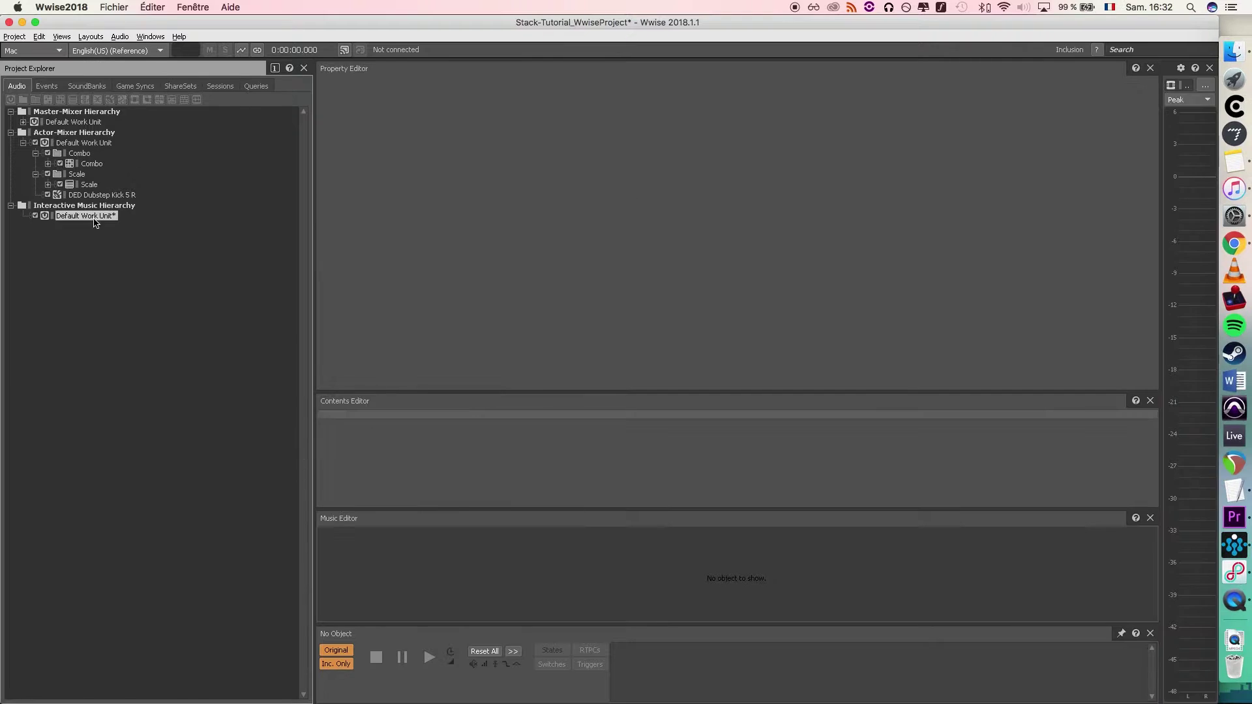
# - Import the Music Stems folder as a Music Segment into the Interactive Music Hierarchy's Default Work Unit
pyautogui.click(85, 216)
pyautogui.hotkey('shift', 'i')
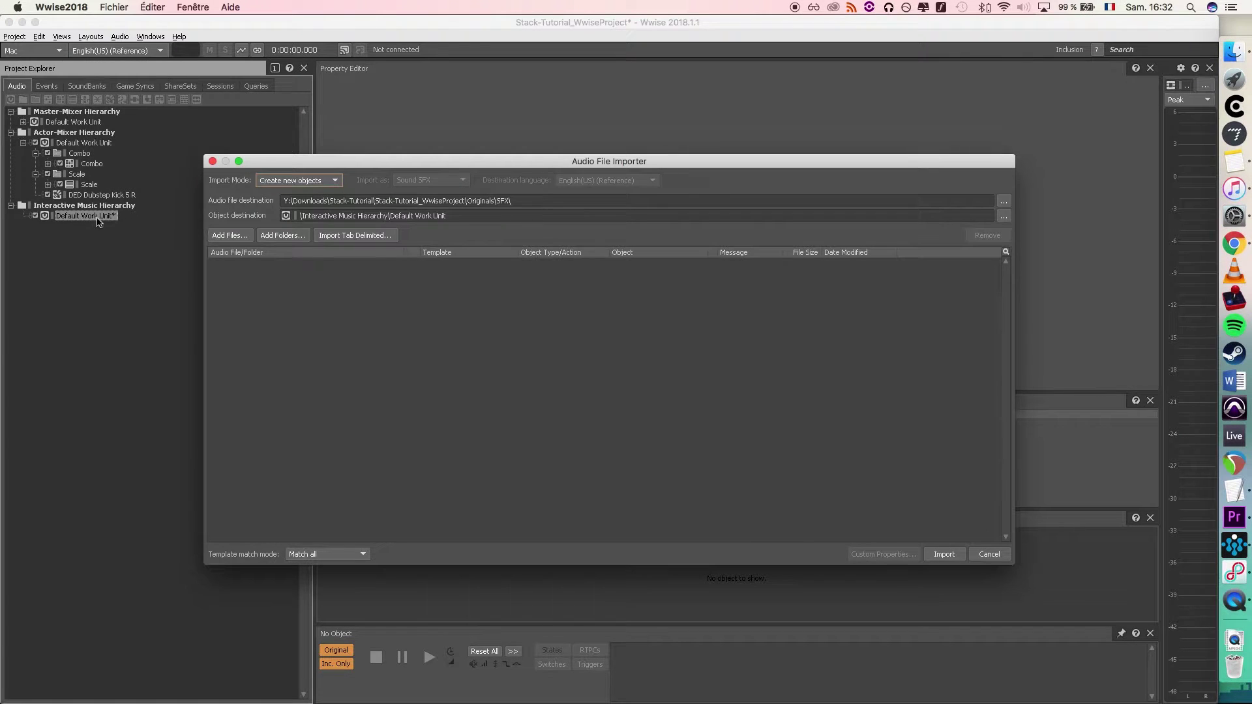
pyautogui.click(268, 236)
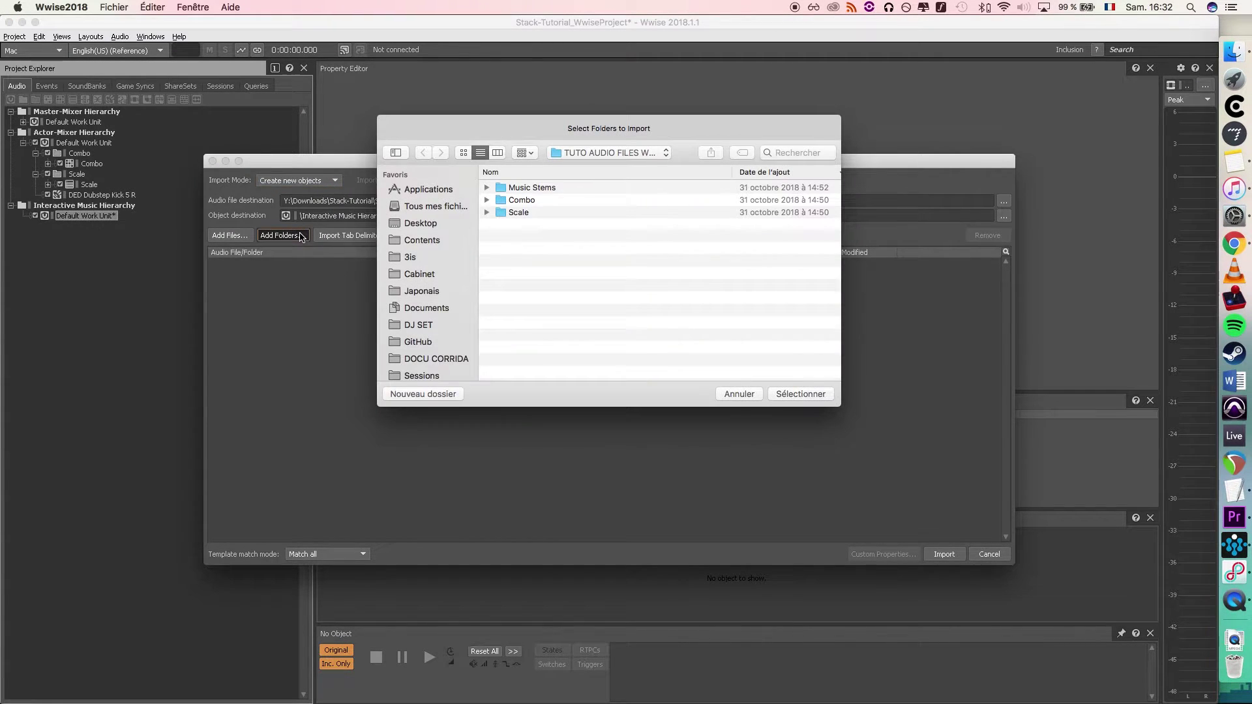
pyautogui.click(587, 188)
pyautogui.press('Return')
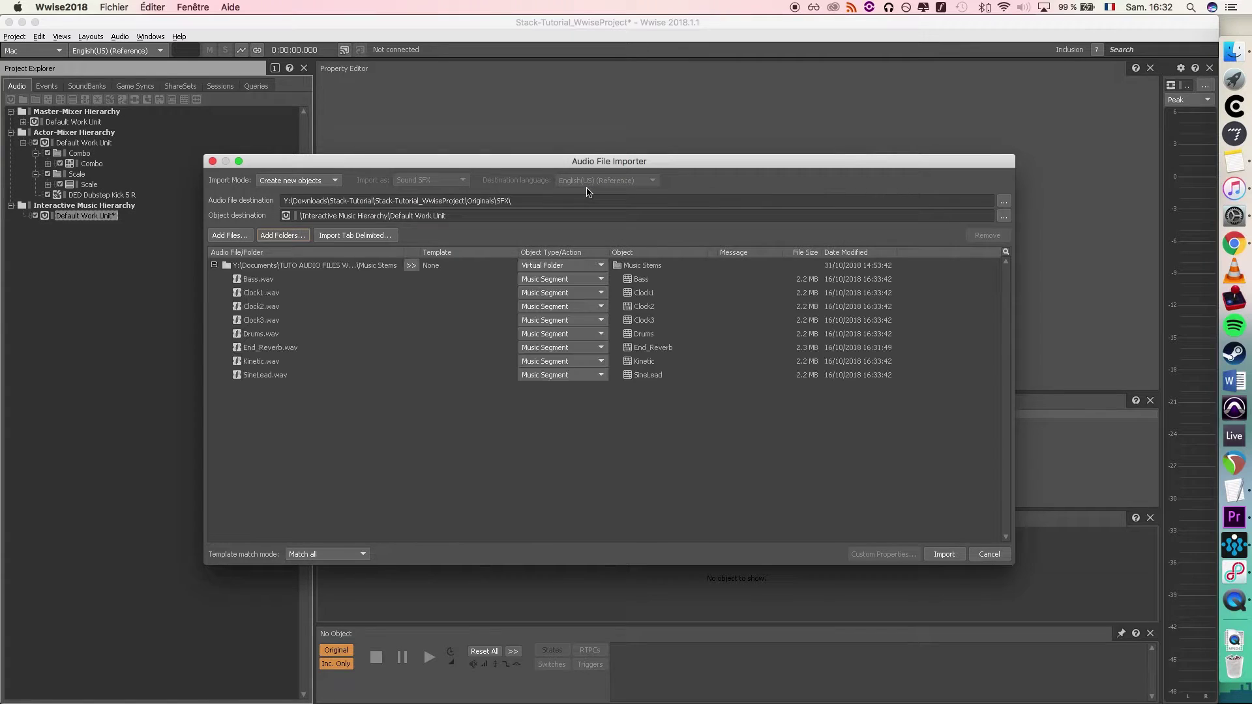
pyautogui.click(553, 266)
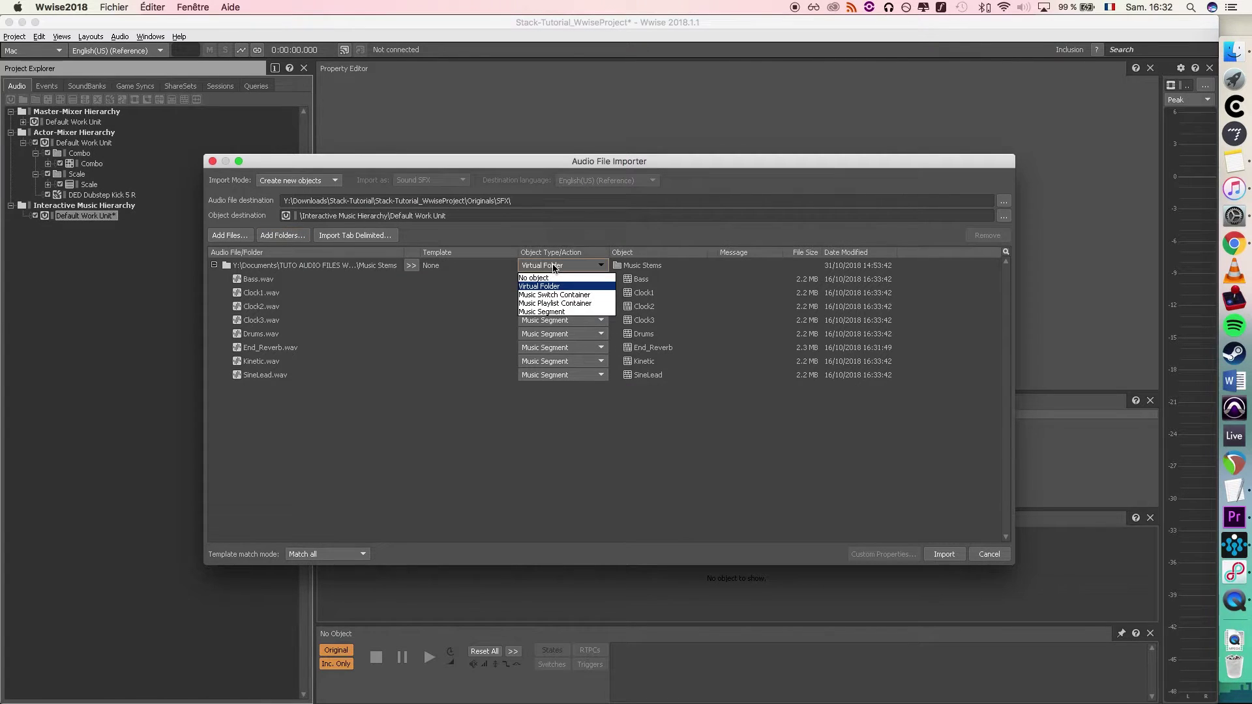
pyautogui.click(558, 313)
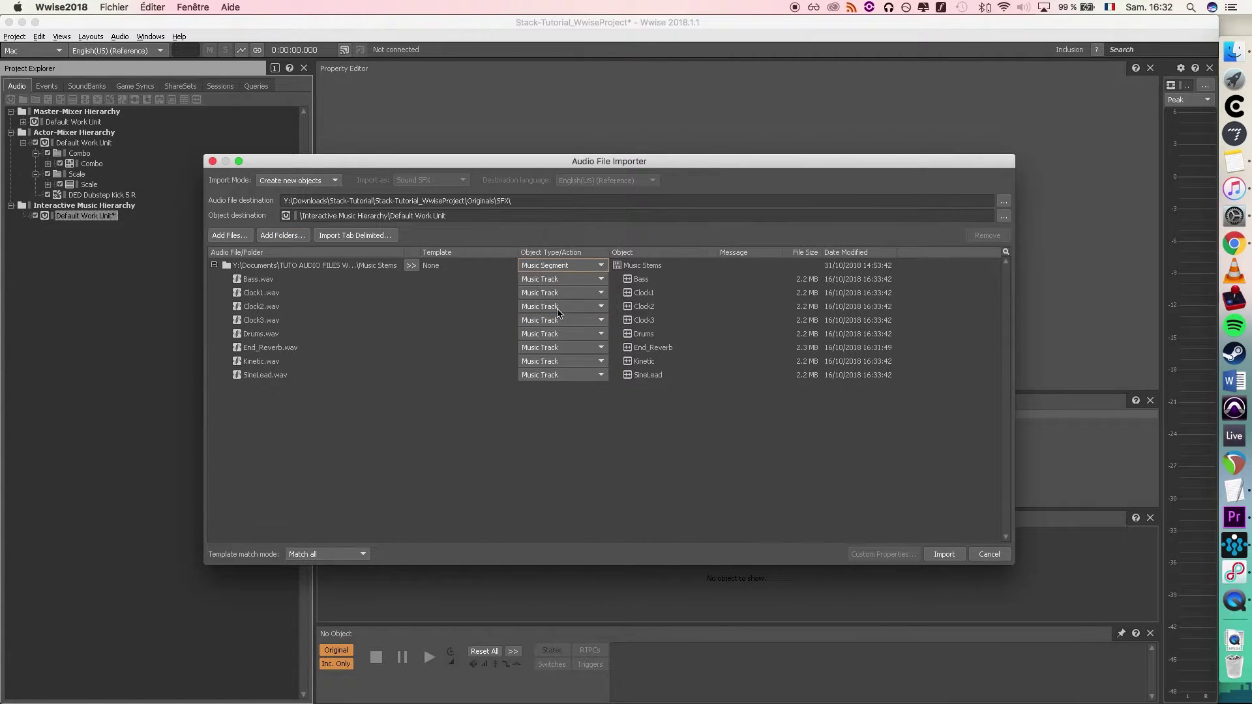
pyautogui.click(945, 555)
pyautogui.click(796, 557)
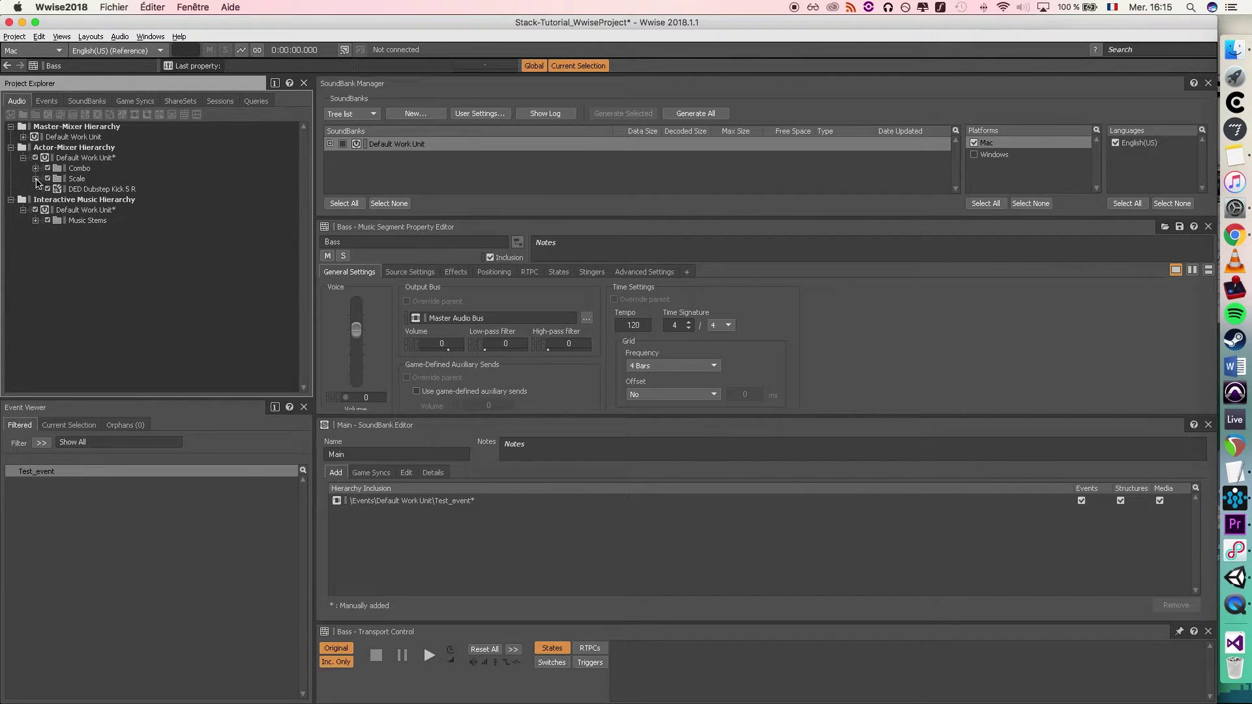
# - Group the eight Scale sounds, 1DO through 8DO2, under a new parent Sequence Container named Scale
pyautogui.click(35, 179)
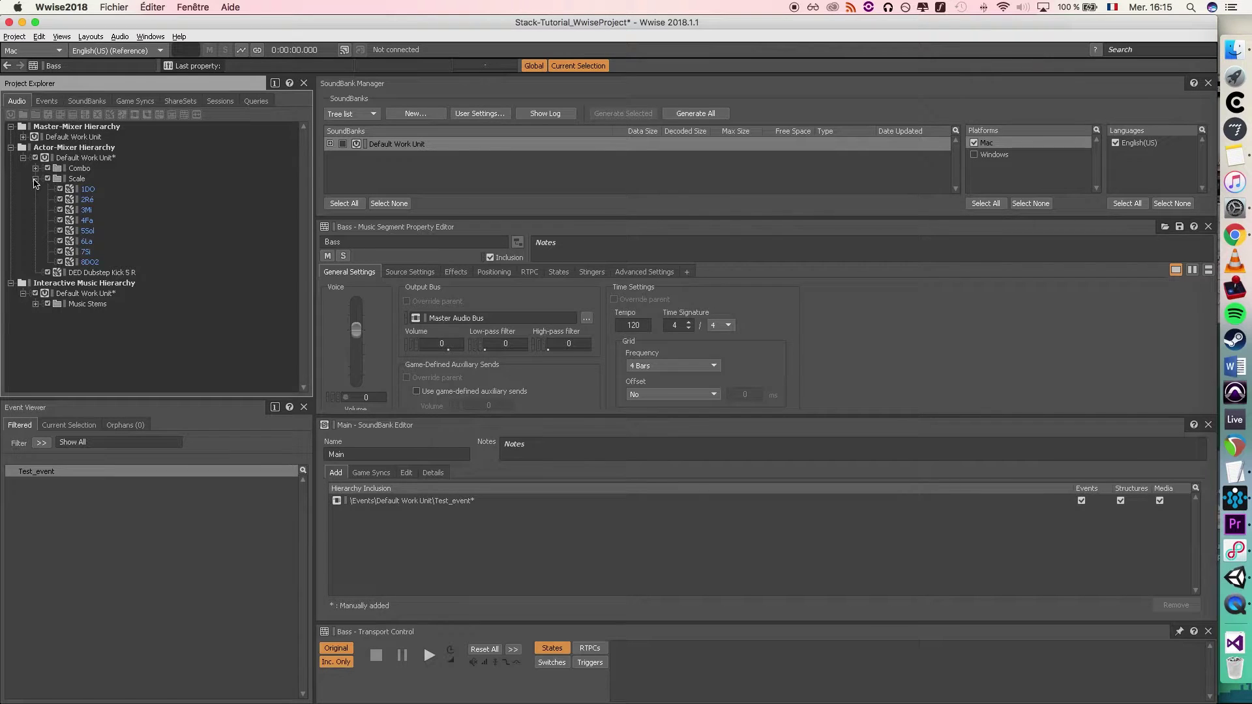
pyautogui.click(89, 189)
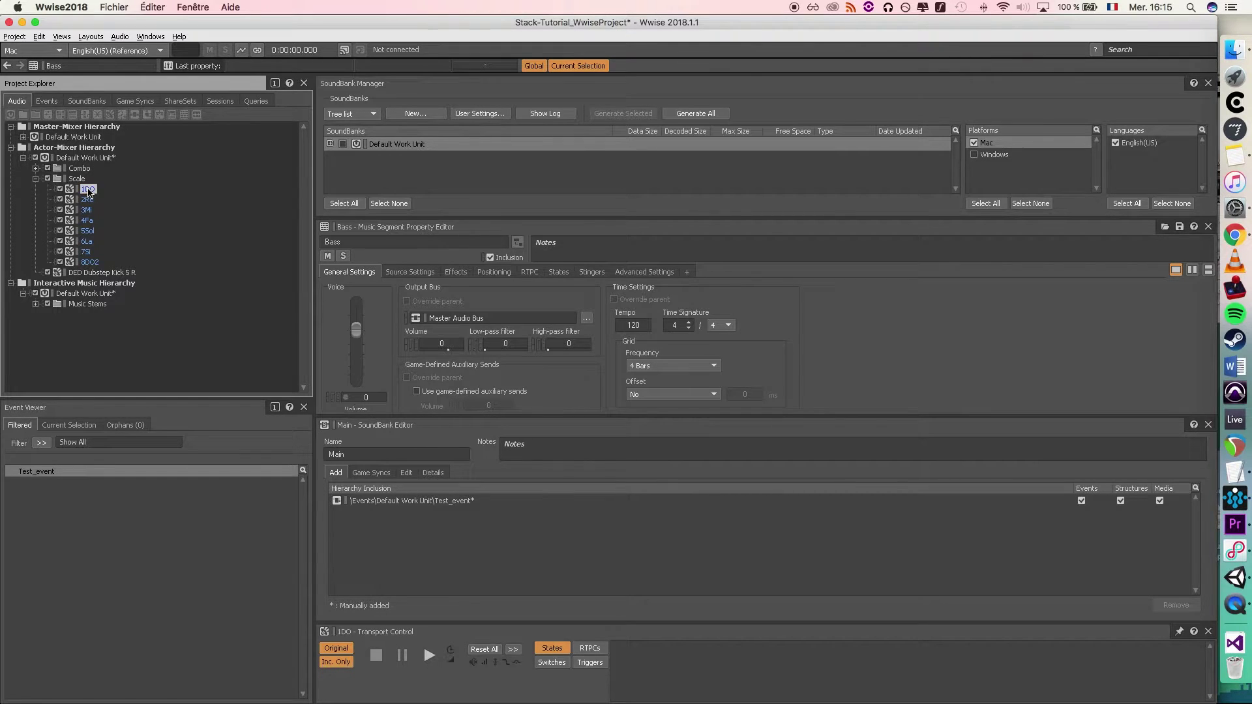
pyautogui.keyDown('shift'); pyautogui.click(92, 262); pyautogui.keyUp('shift')
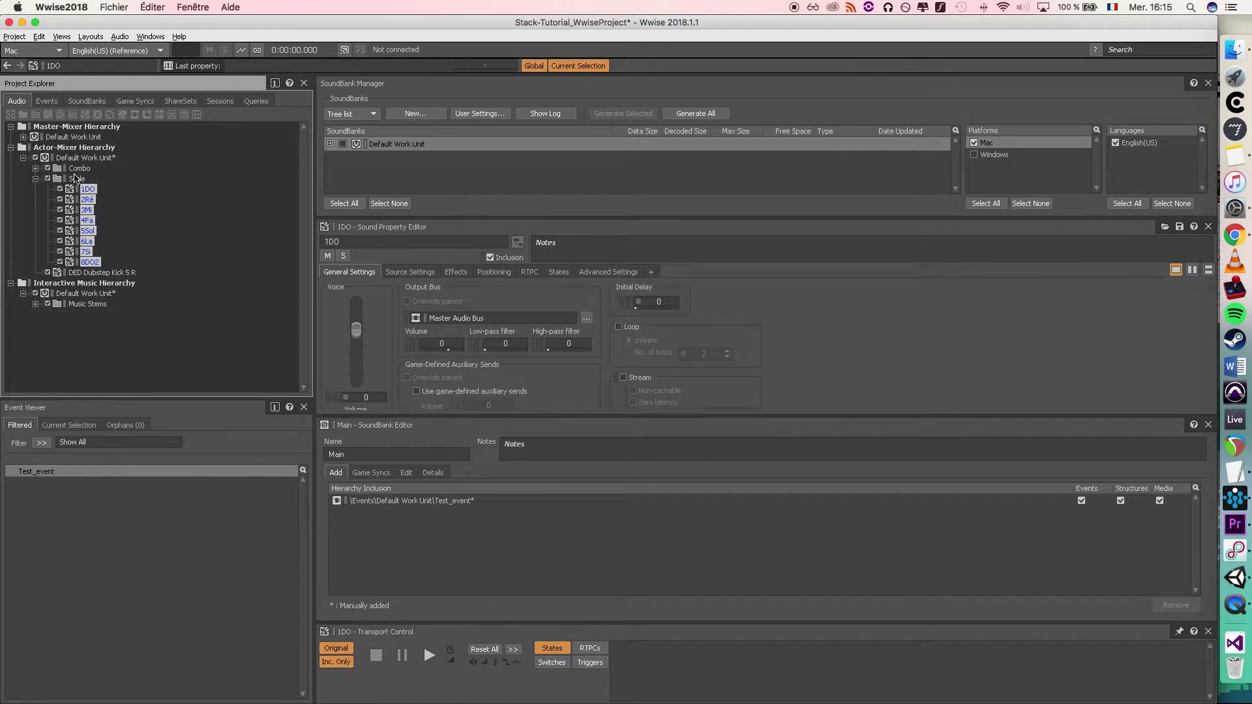
pyautogui.rightClick(88, 191)
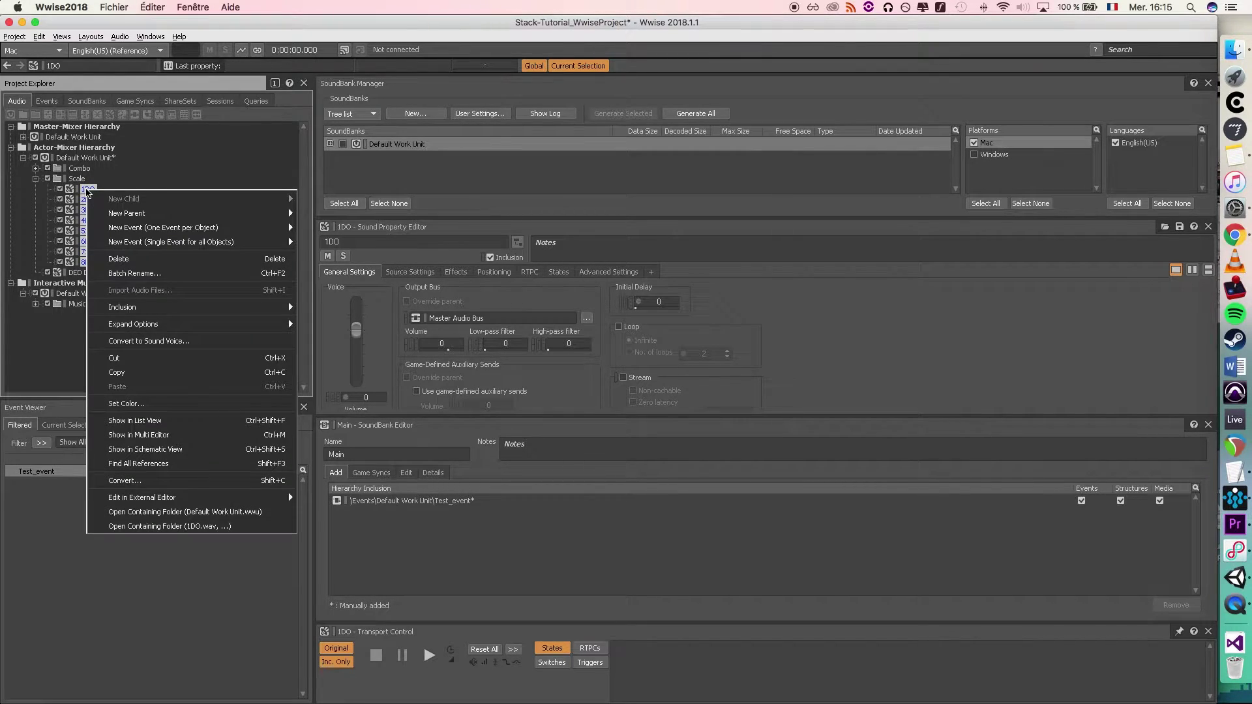
pyautogui.moveTo(235, 212)
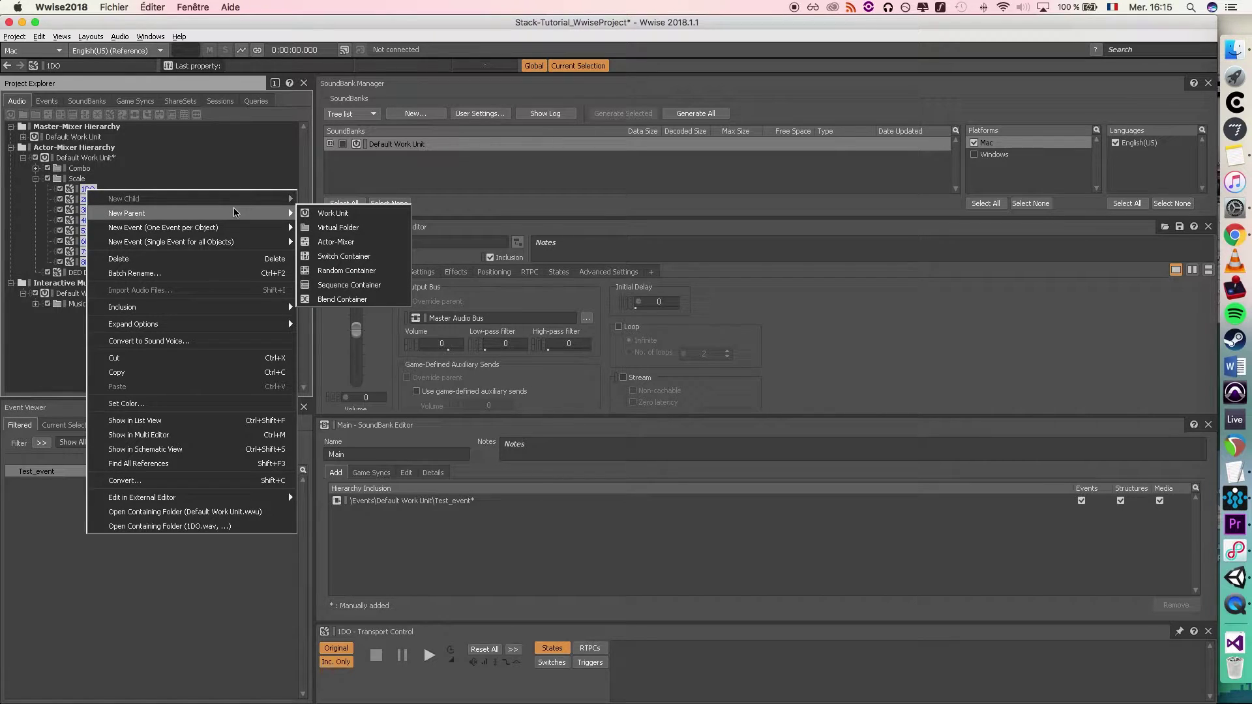
pyautogui.click(365, 285)
pyautogui.write('Scale')
pyautogui.press('Return')
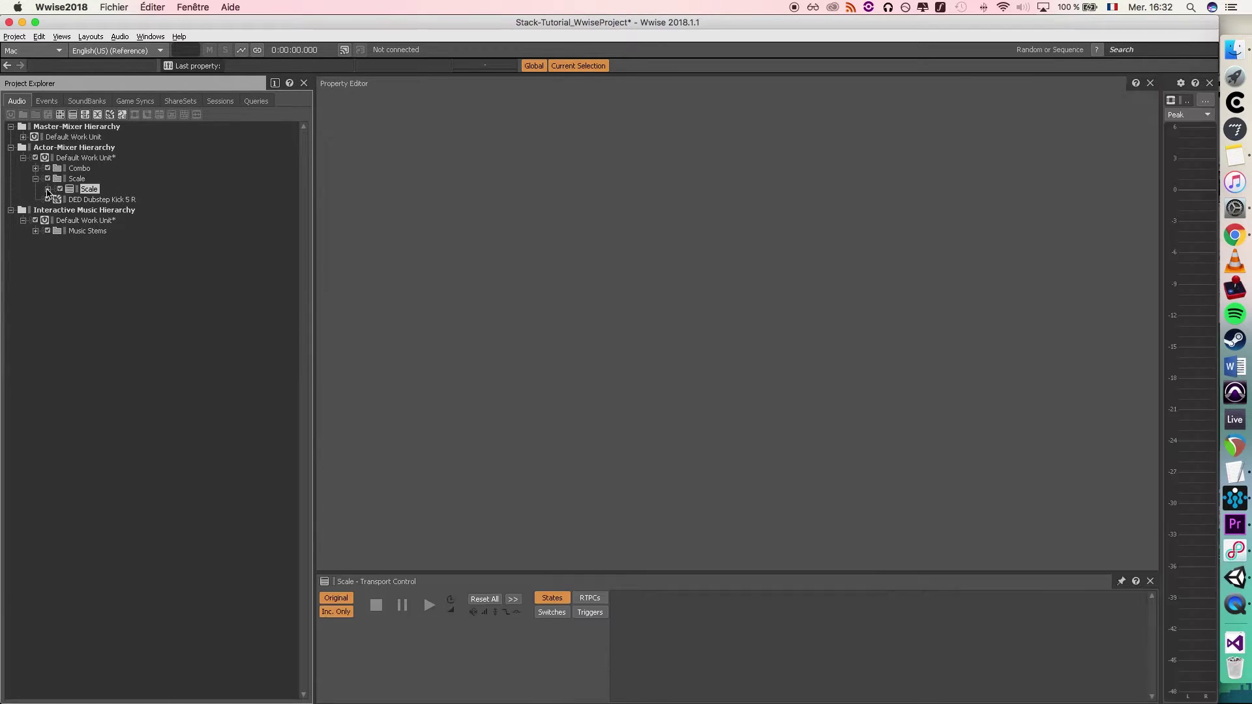
# - Dock the Contents Editor below the Scale container's properties and add sounds 1DO through 8DO2 to its playlist
pyautogui.click(47, 189)
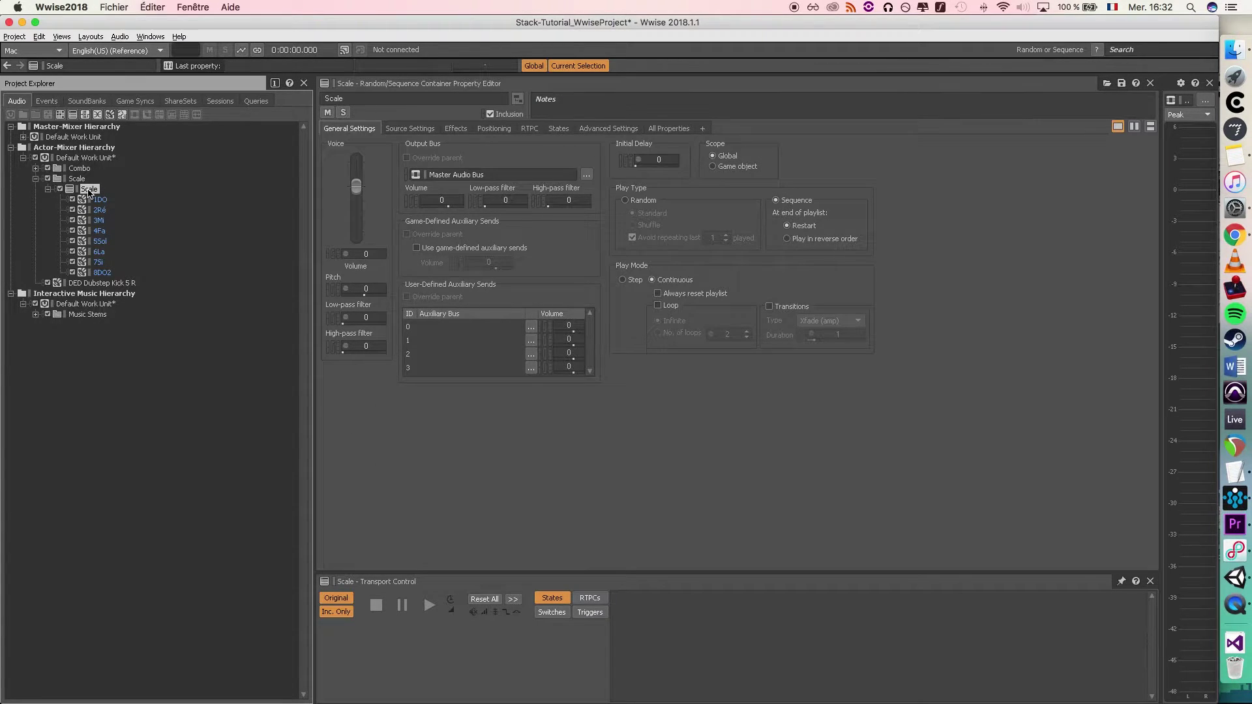
pyautogui.click(62, 37)
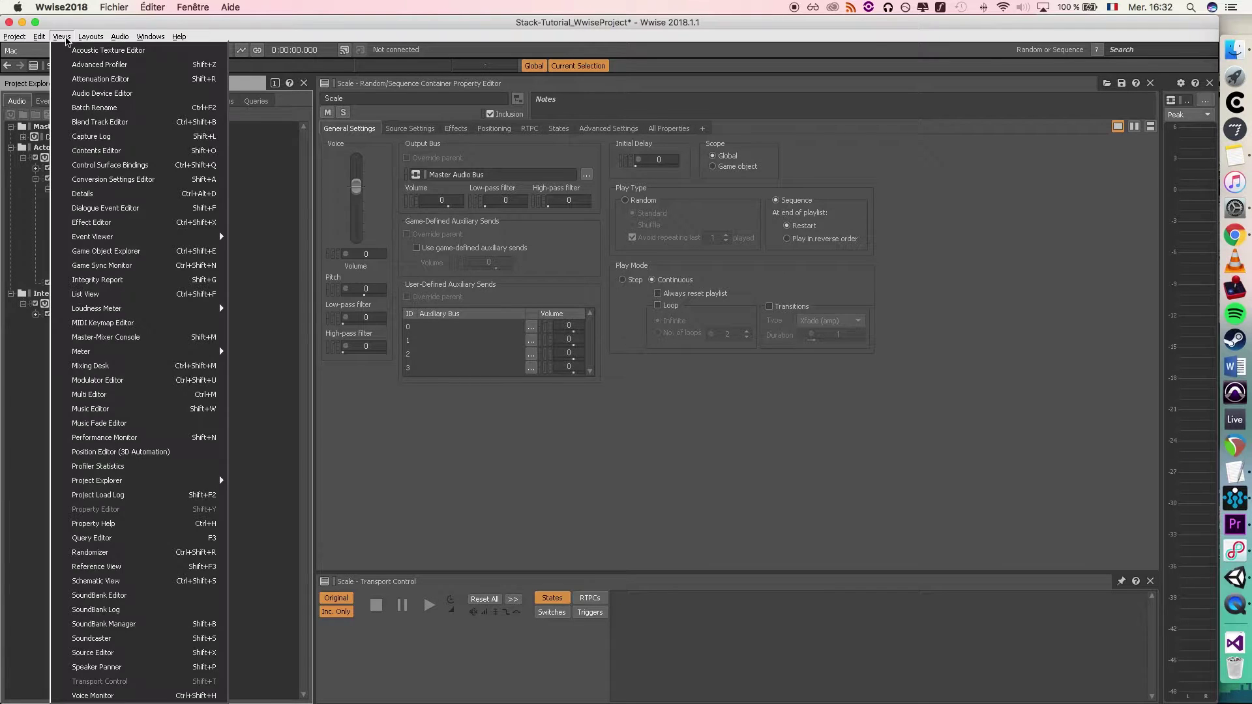
pyautogui.click(119, 150)
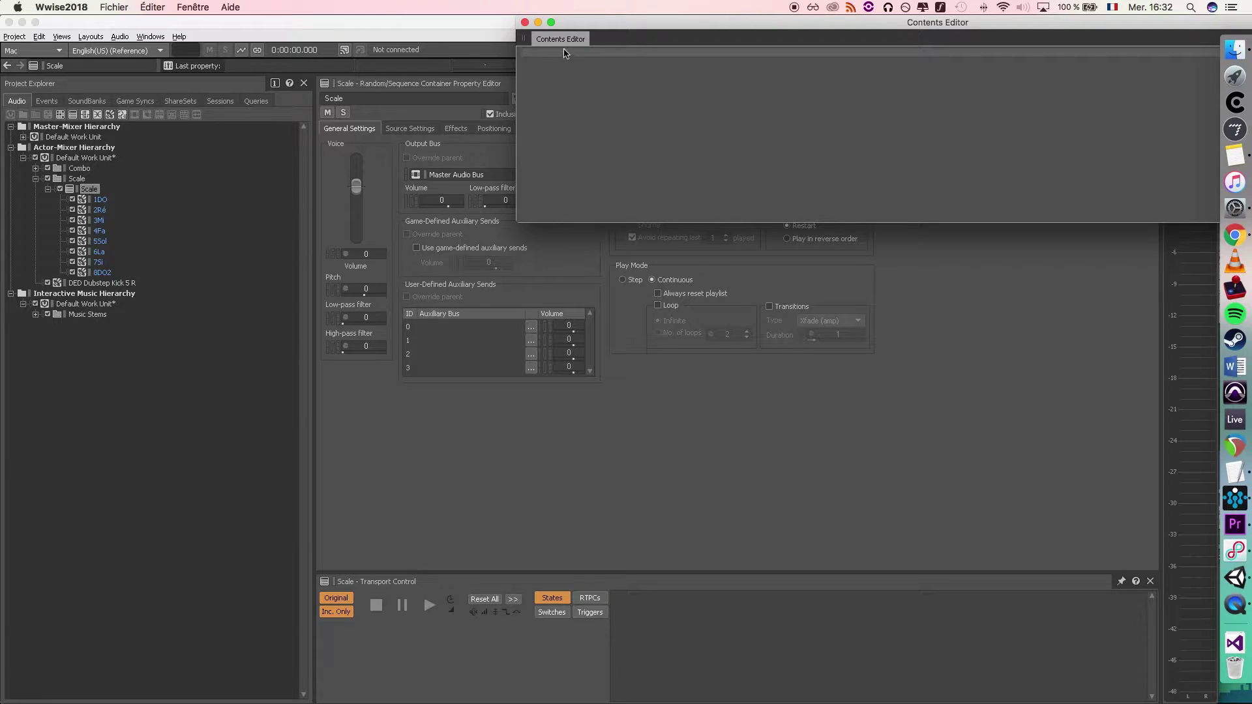
pyautogui.moveTo(562, 59); pyautogui.dragTo(372, 554)
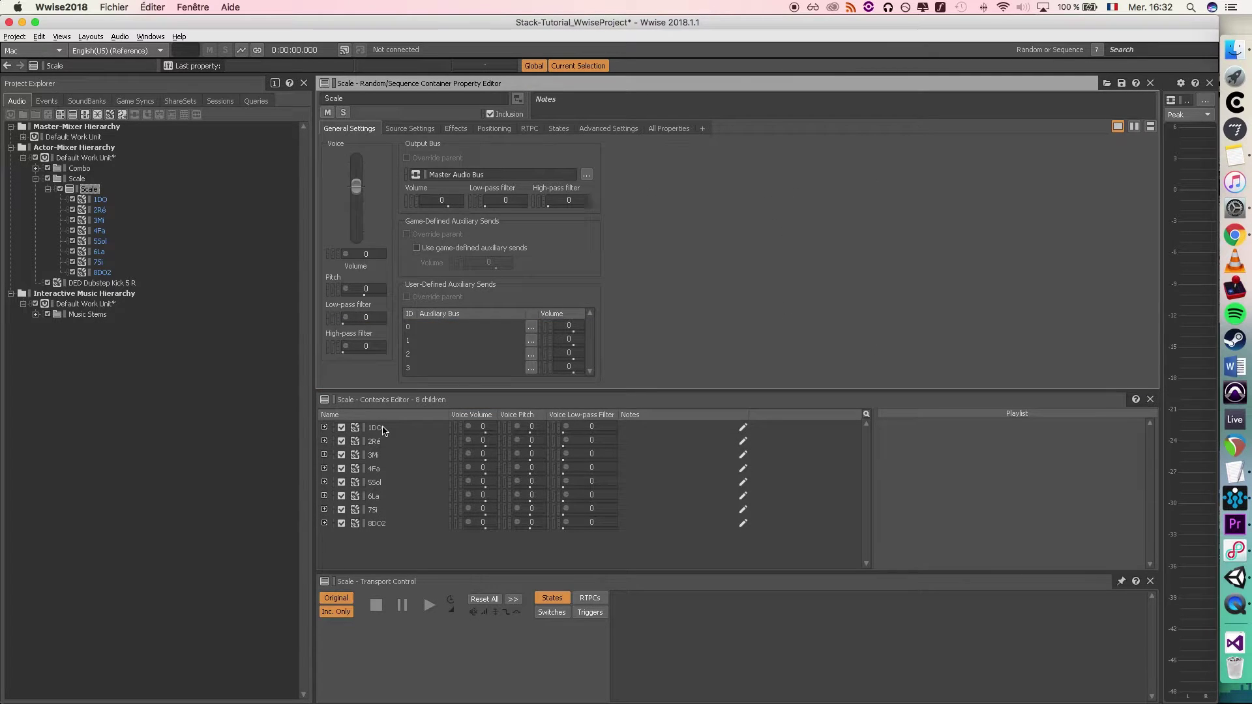
pyautogui.click(382, 430)
pyautogui.keyDown('shift'); pyautogui.click(383, 525); pyautogui.keyUp('shift')
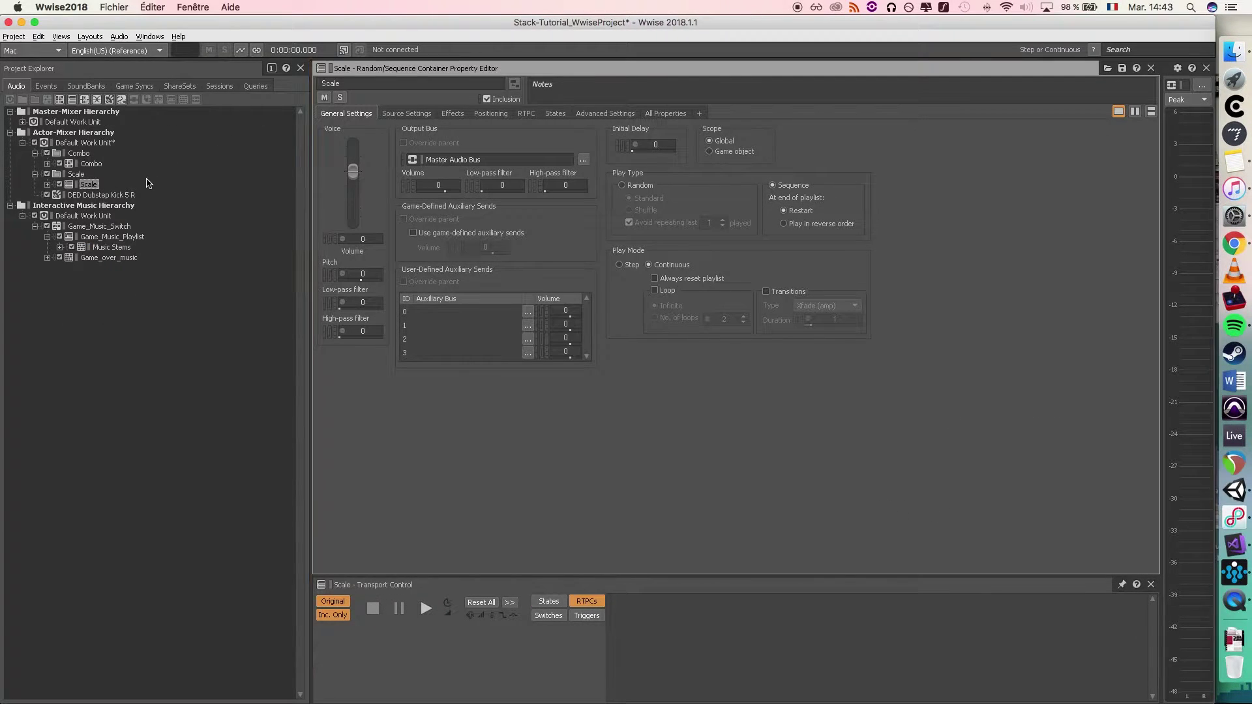
# - Set the Scale container's play mode to Step and preview its playback before and after the change
pyautogui.press('space')
pyautogui.click(619, 264)
pyautogui.press('space')
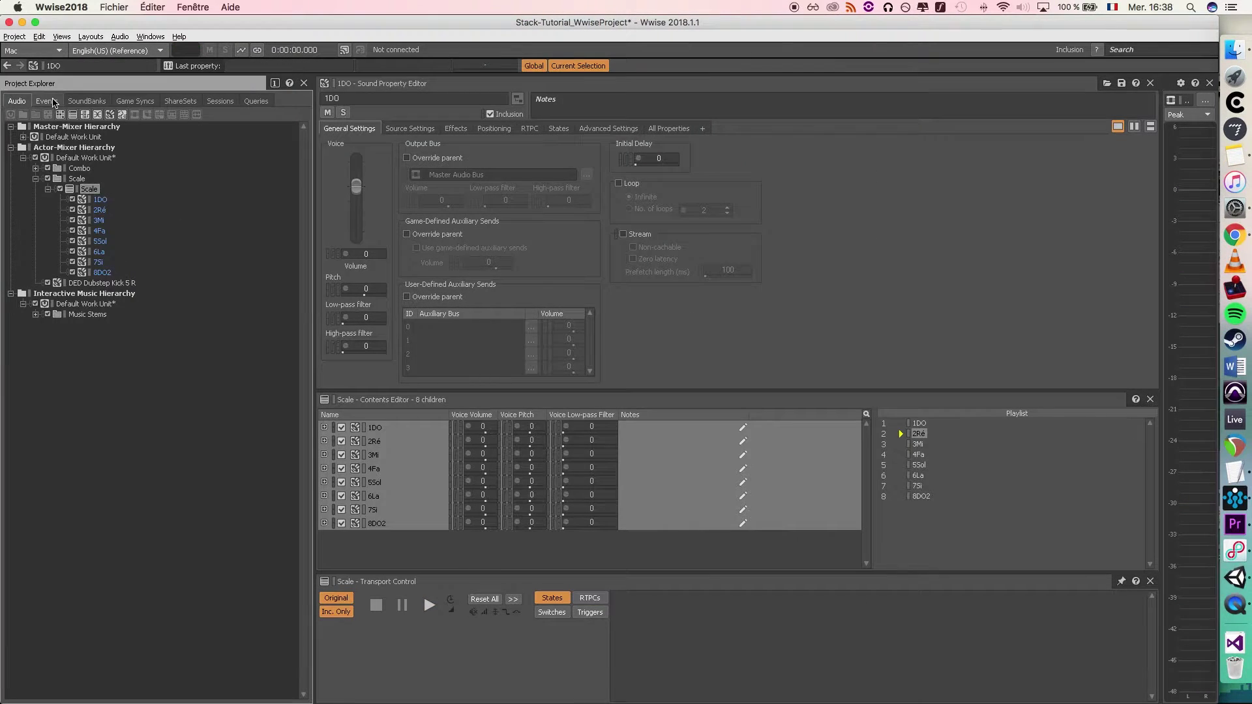
# - Create a new event named Scale_event in the Events Default Work Unit
pyautogui.click(55, 103)
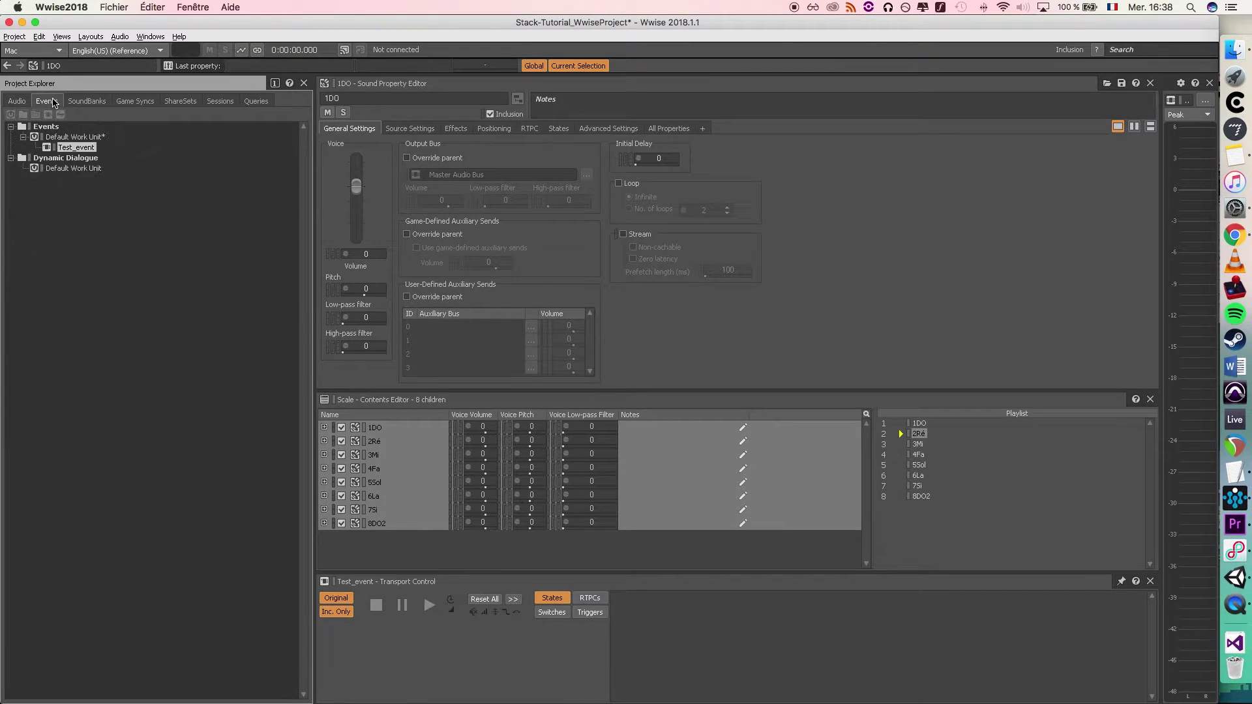
pyautogui.click(59, 138)
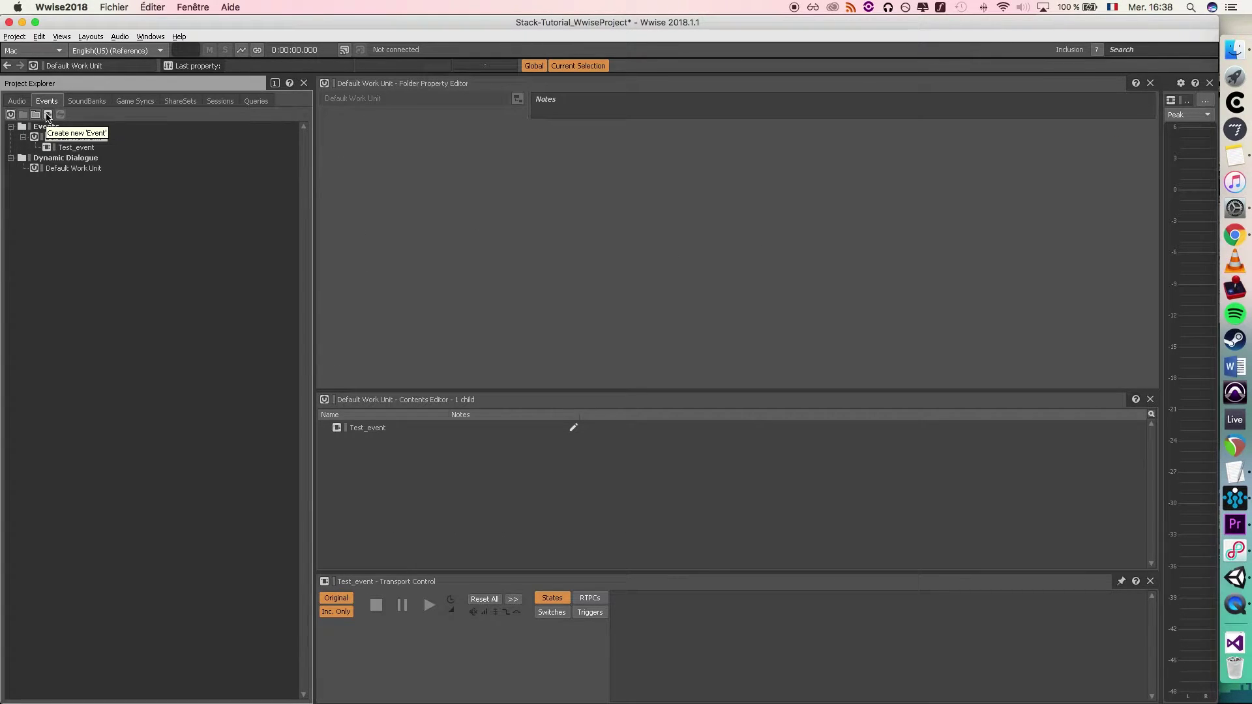
pyautogui.click(48, 115)
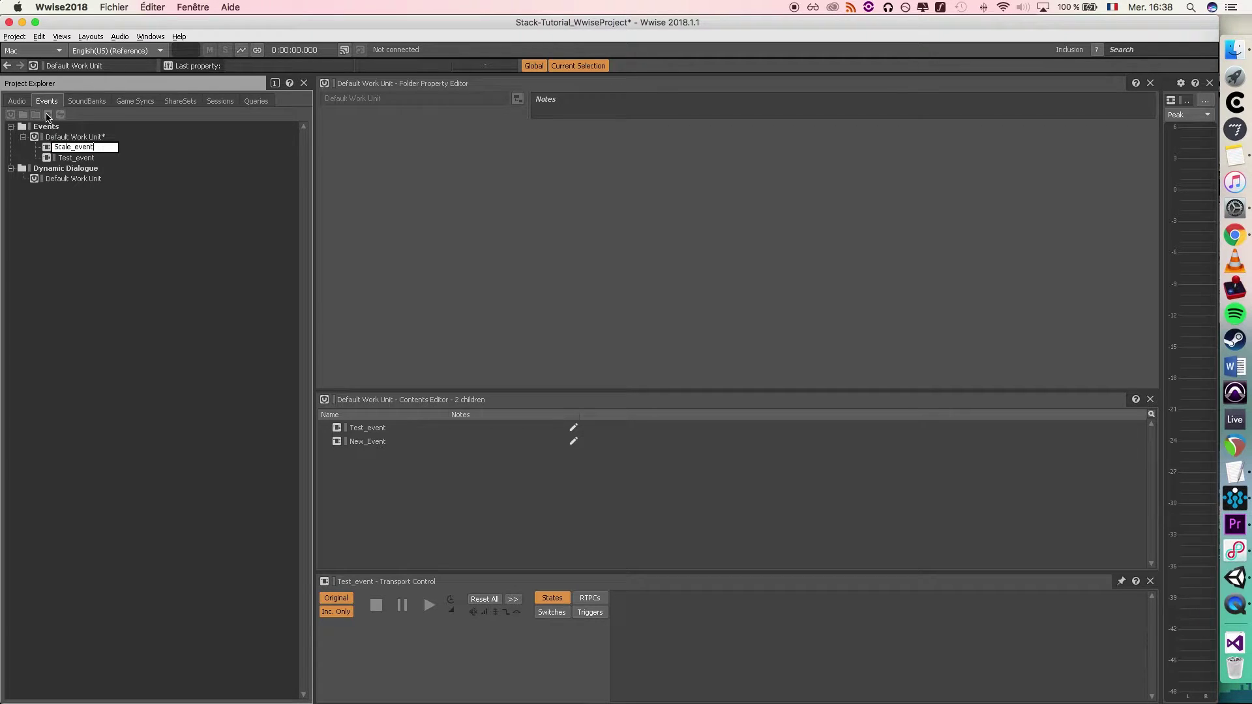
pyautogui.press('Return')
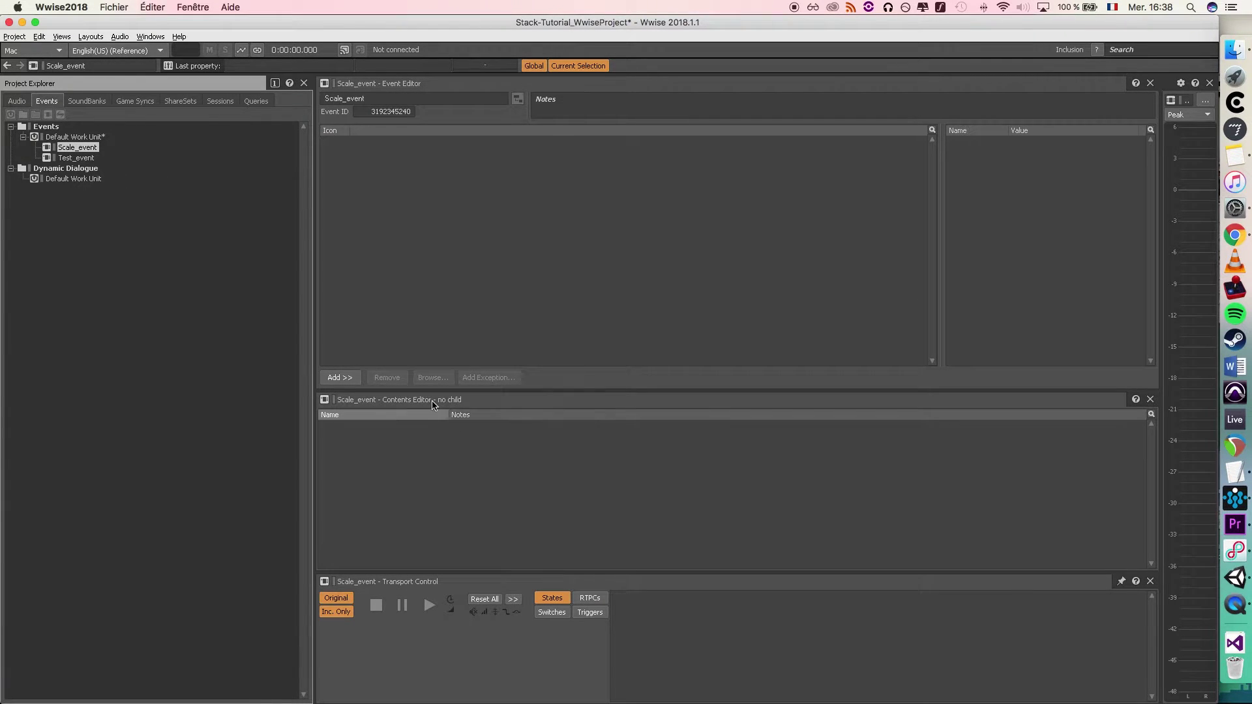
# - Add a Play action targeting the Scale sequence container to Scale_event and preview the event
pyautogui.click(18, 101)
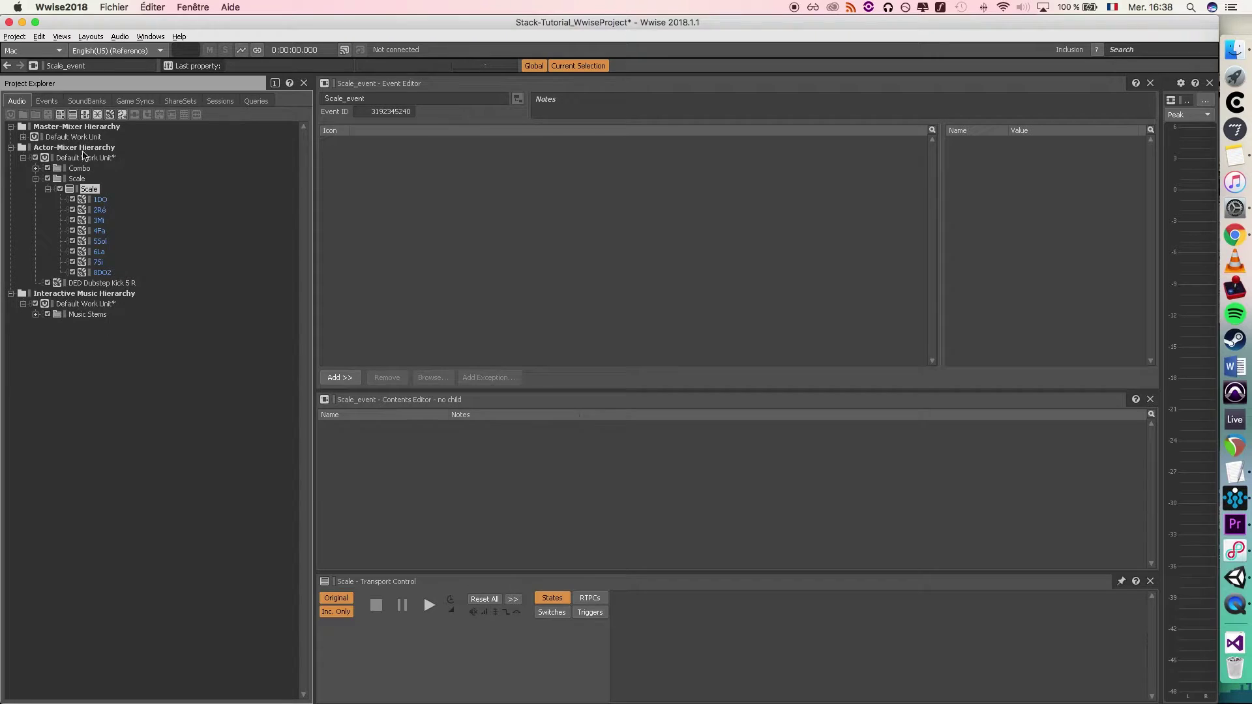
pyautogui.moveTo(89, 189); pyautogui.dragTo(483, 206)
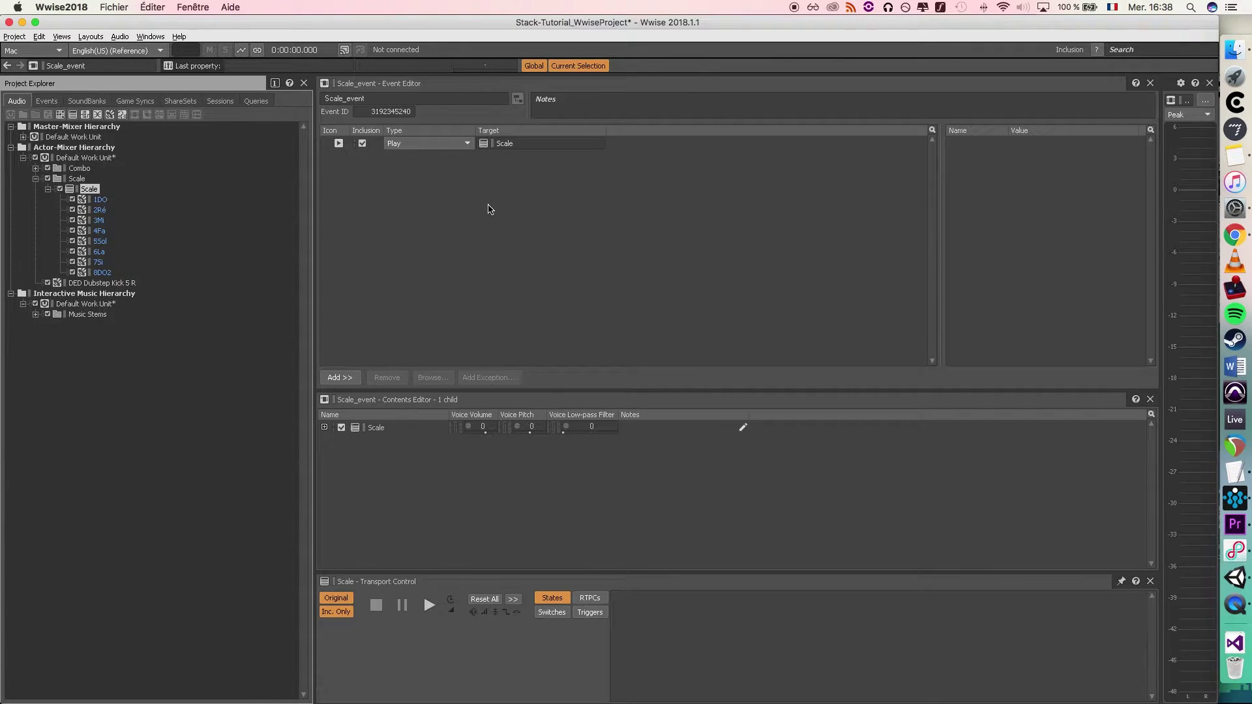
pyautogui.click(324, 427)
pyautogui.click(324, 427)
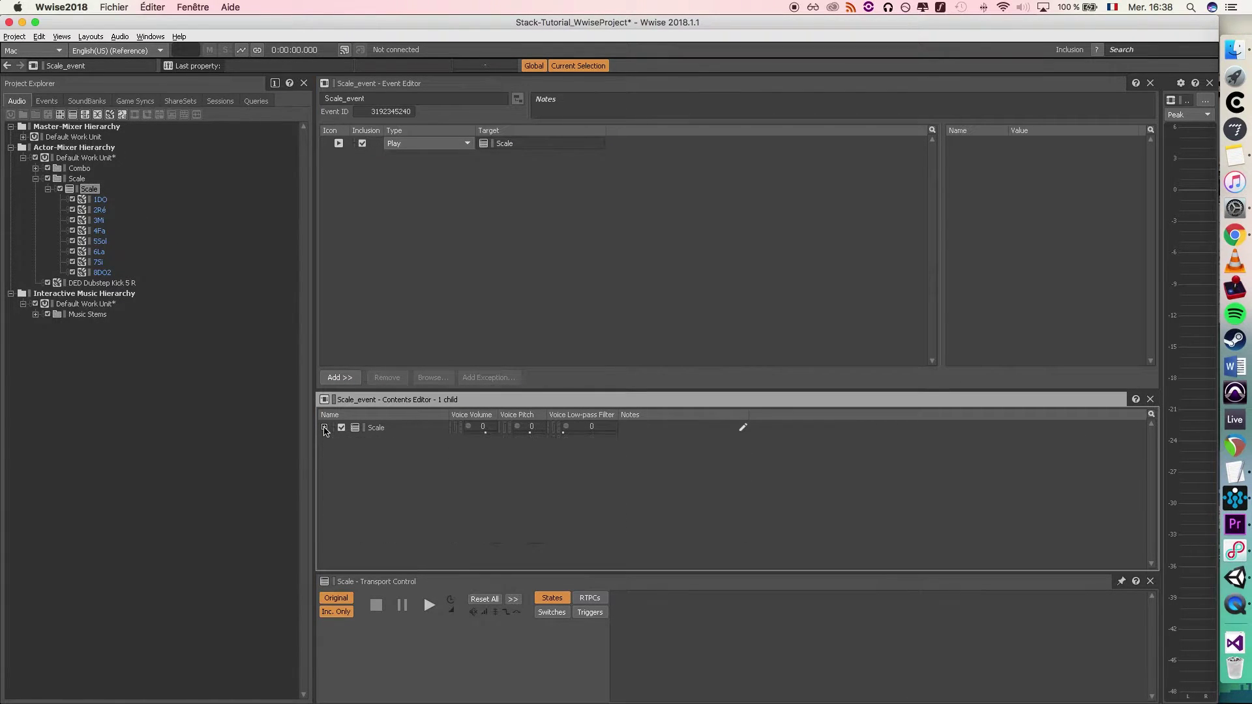
pyautogui.click(46, 101)
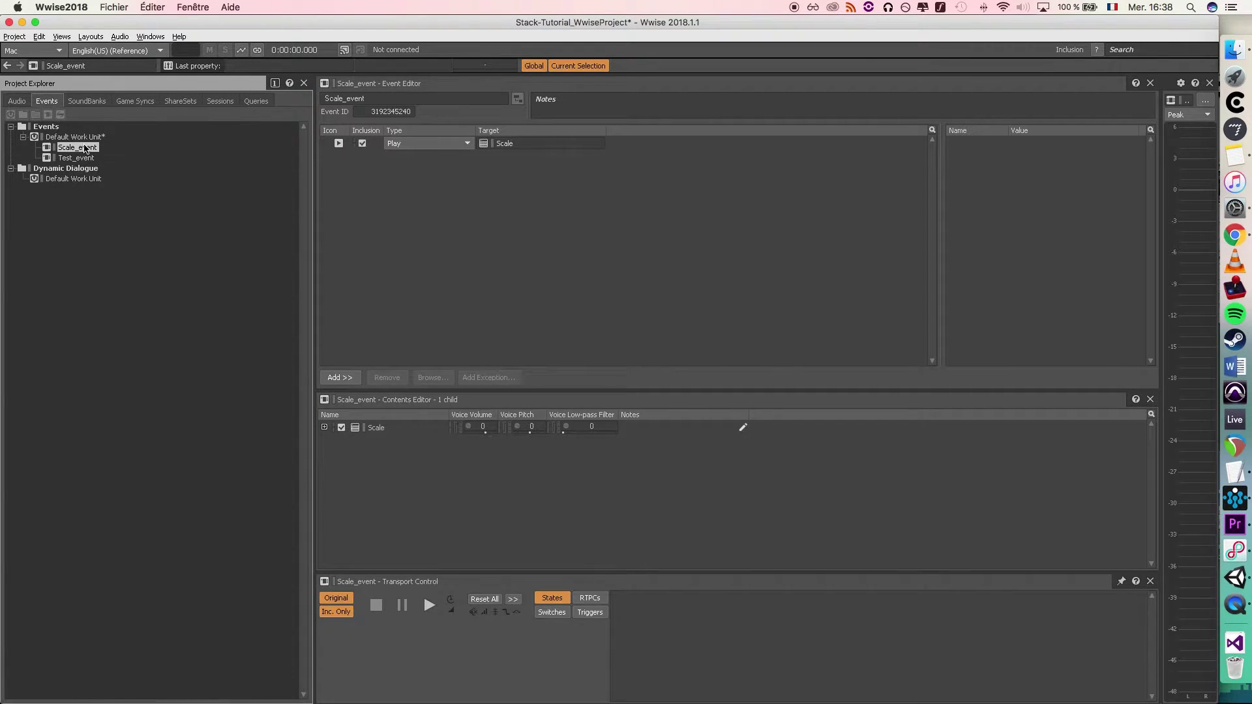
pyautogui.press('space')
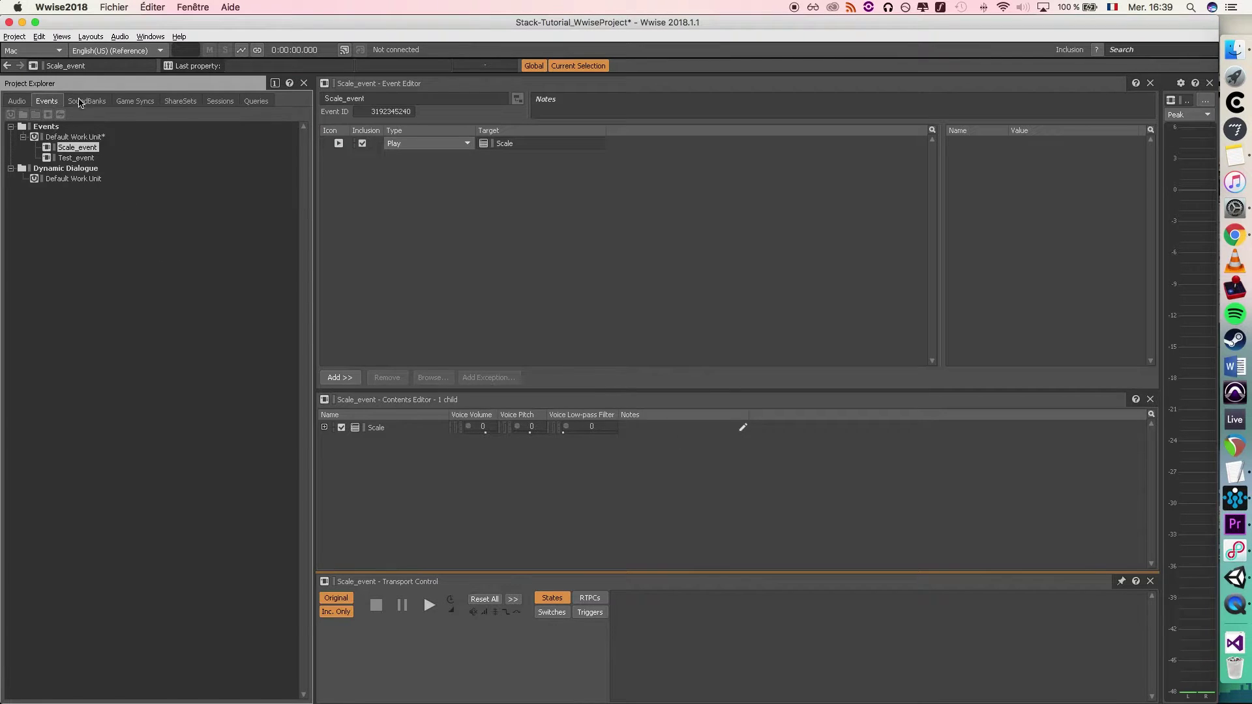
# - Group sounds Combo1 through Combo6 under a new Random Container parent named Combo
pyautogui.click(16, 101)
pyautogui.click(101, 190)
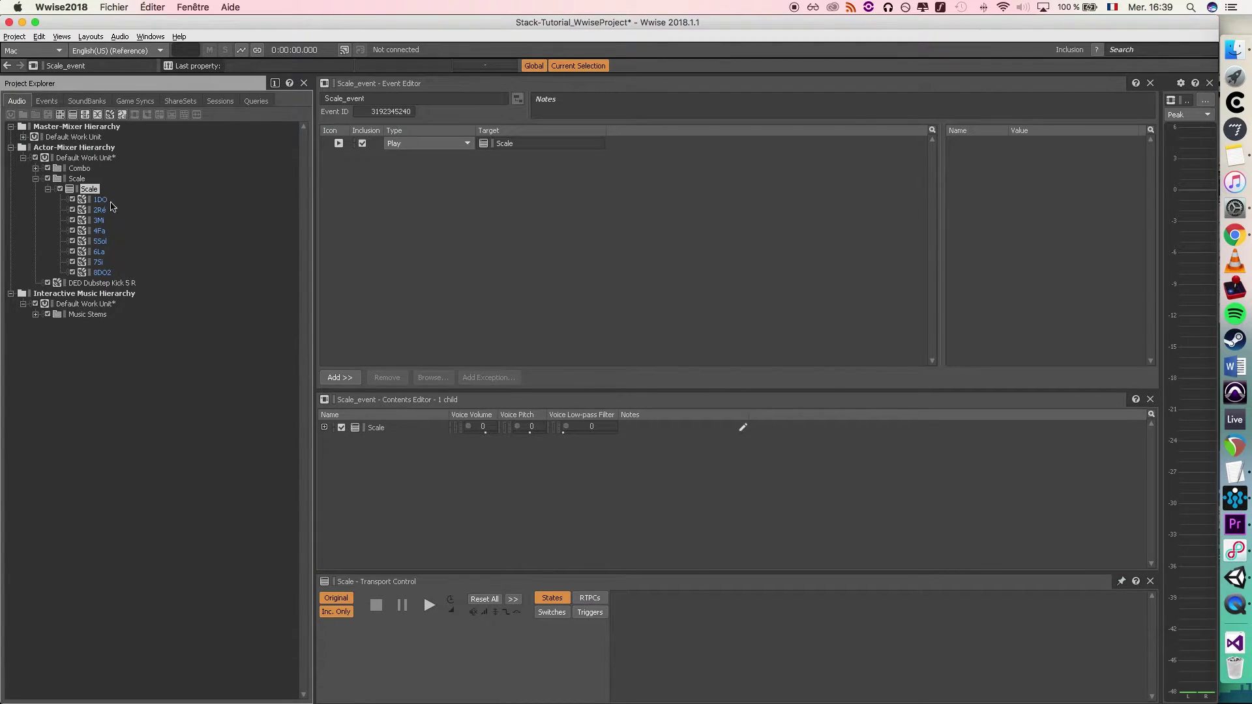
pyautogui.click(48, 189)
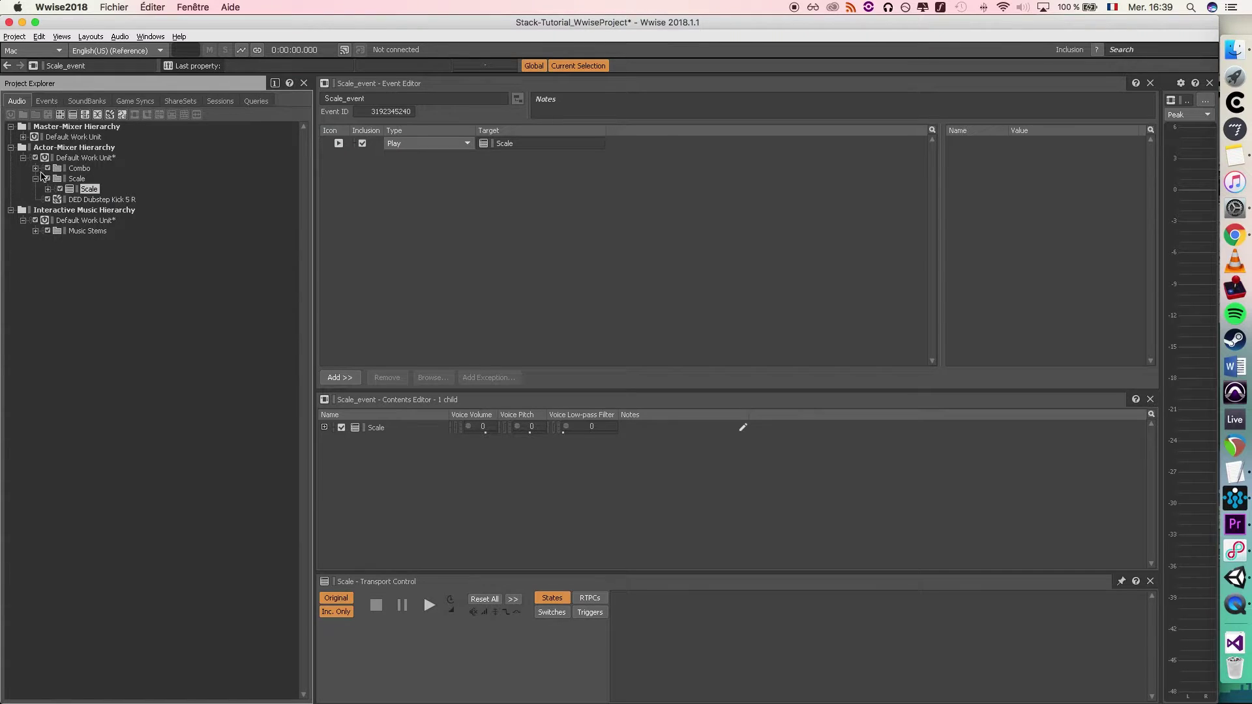
pyautogui.click(36, 168)
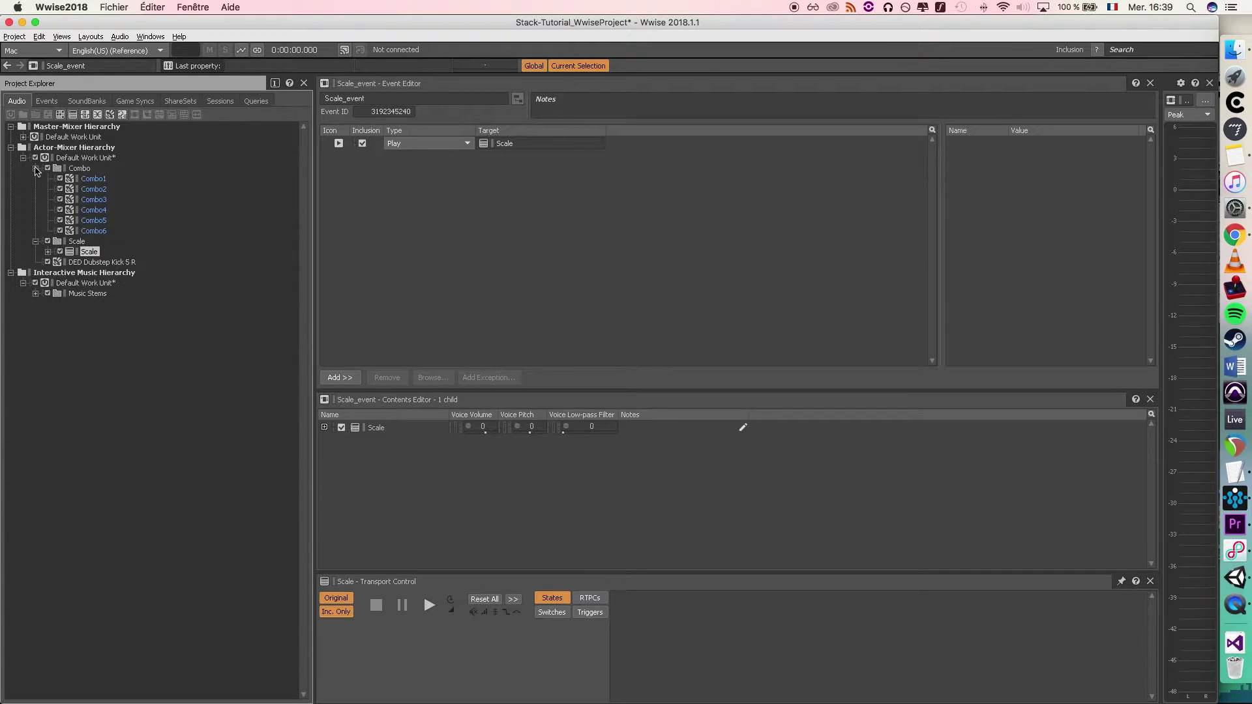
pyautogui.click(95, 180)
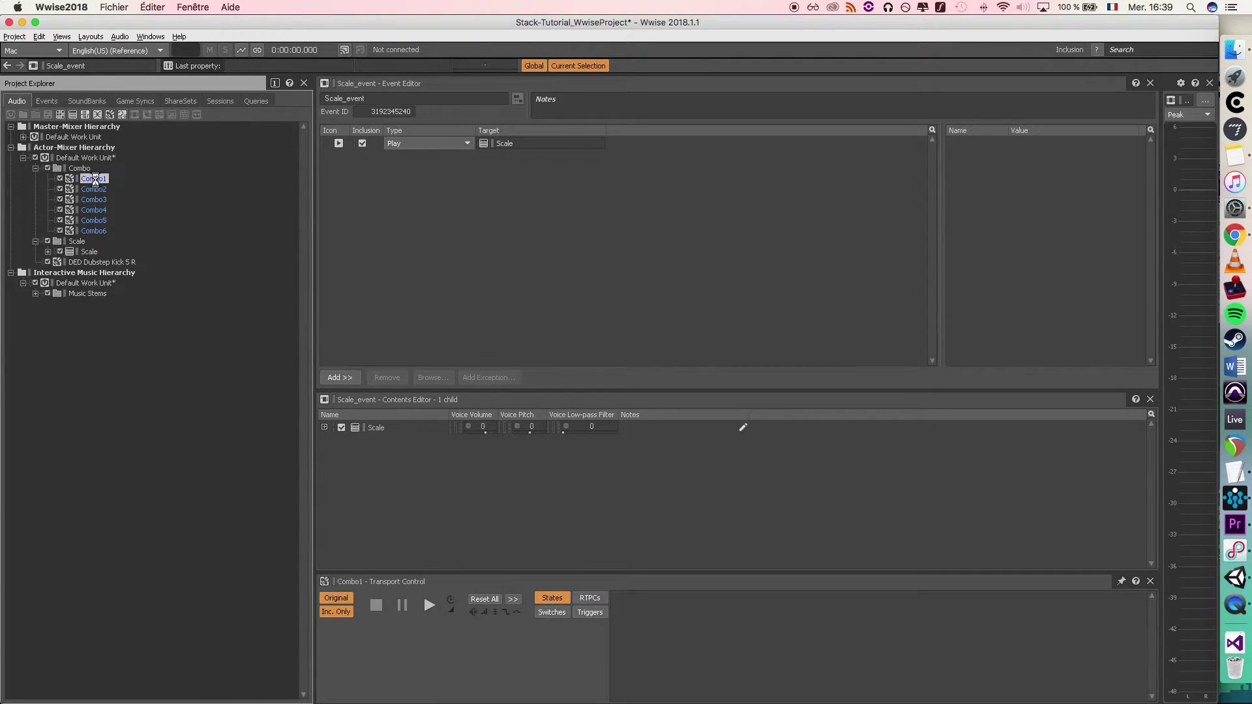
pyautogui.keyDown('shift'); pyautogui.click(98, 232); pyautogui.keyUp('shift')
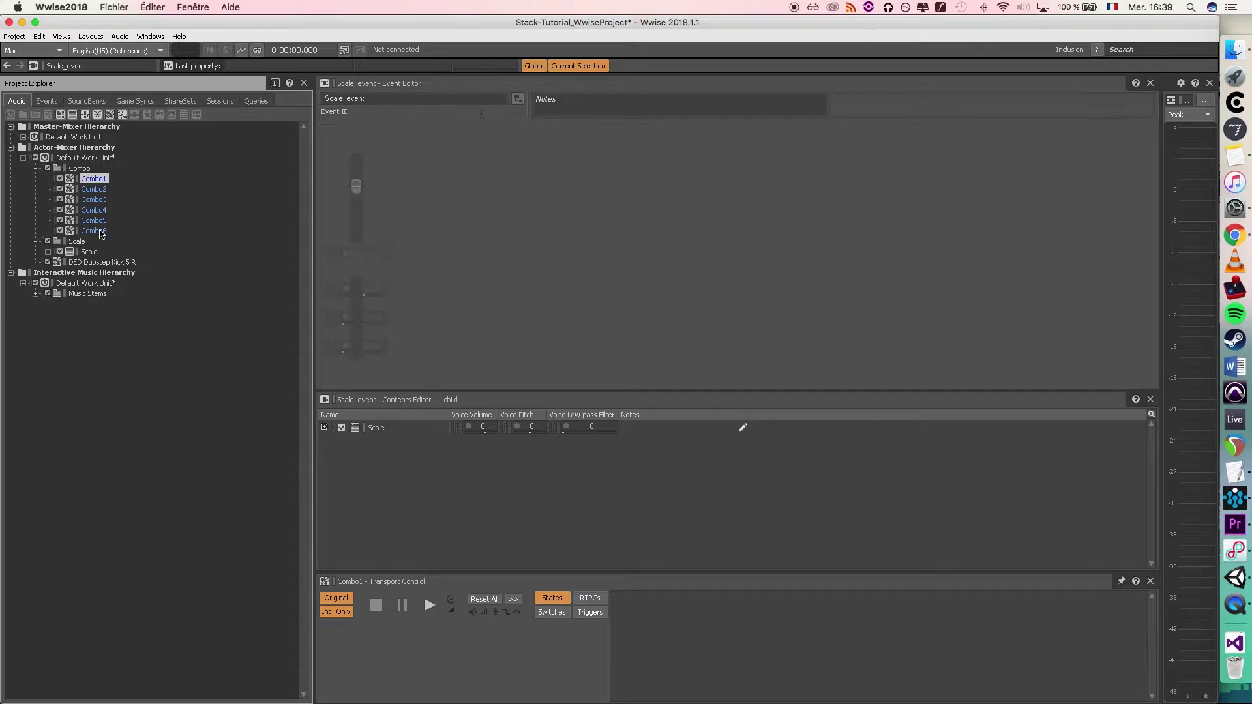
pyautogui.rightClick(95, 179)
pyautogui.moveTo(217, 199)
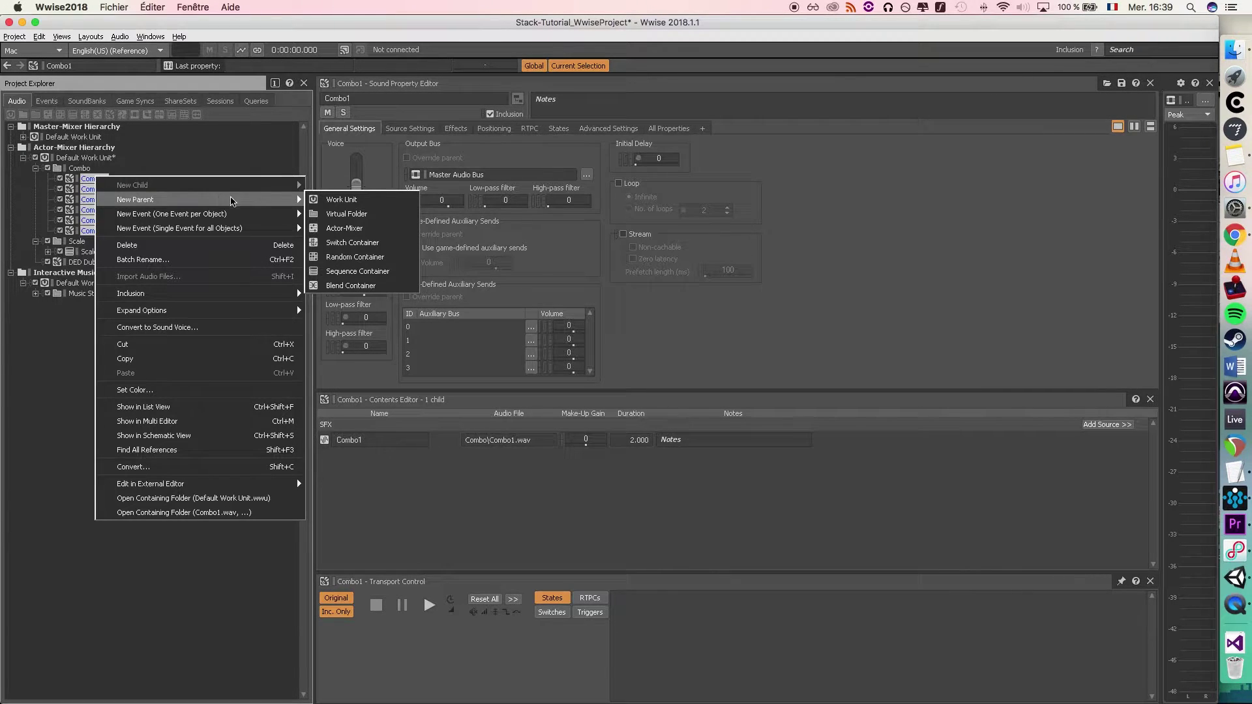
pyautogui.click(357, 258)
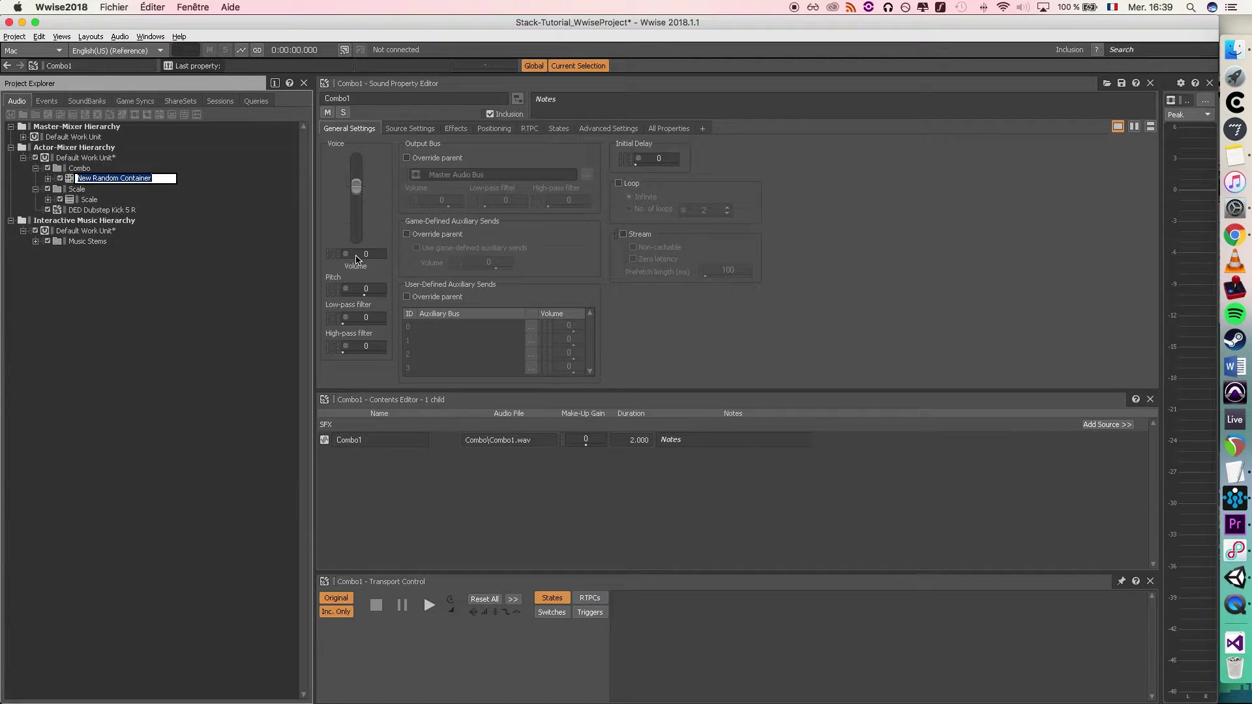
pyautogui.write('Co')
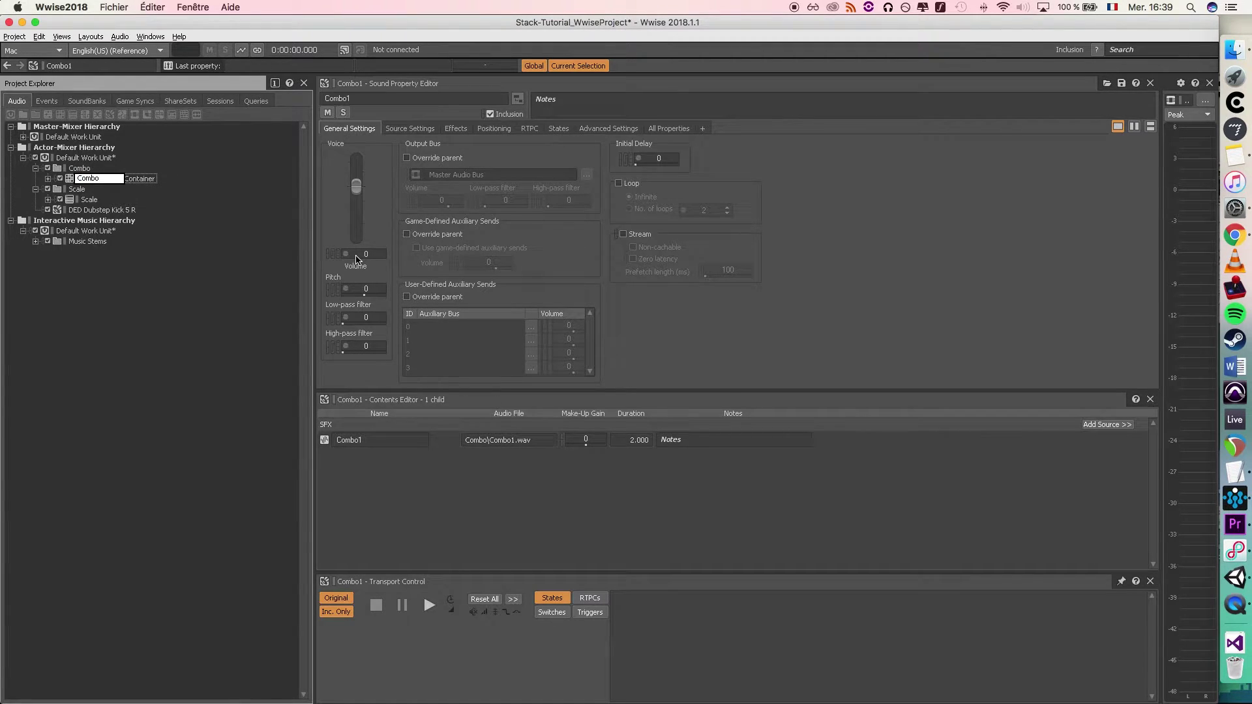
pyautogui.write('mbo')
pyautogui.press('Return')
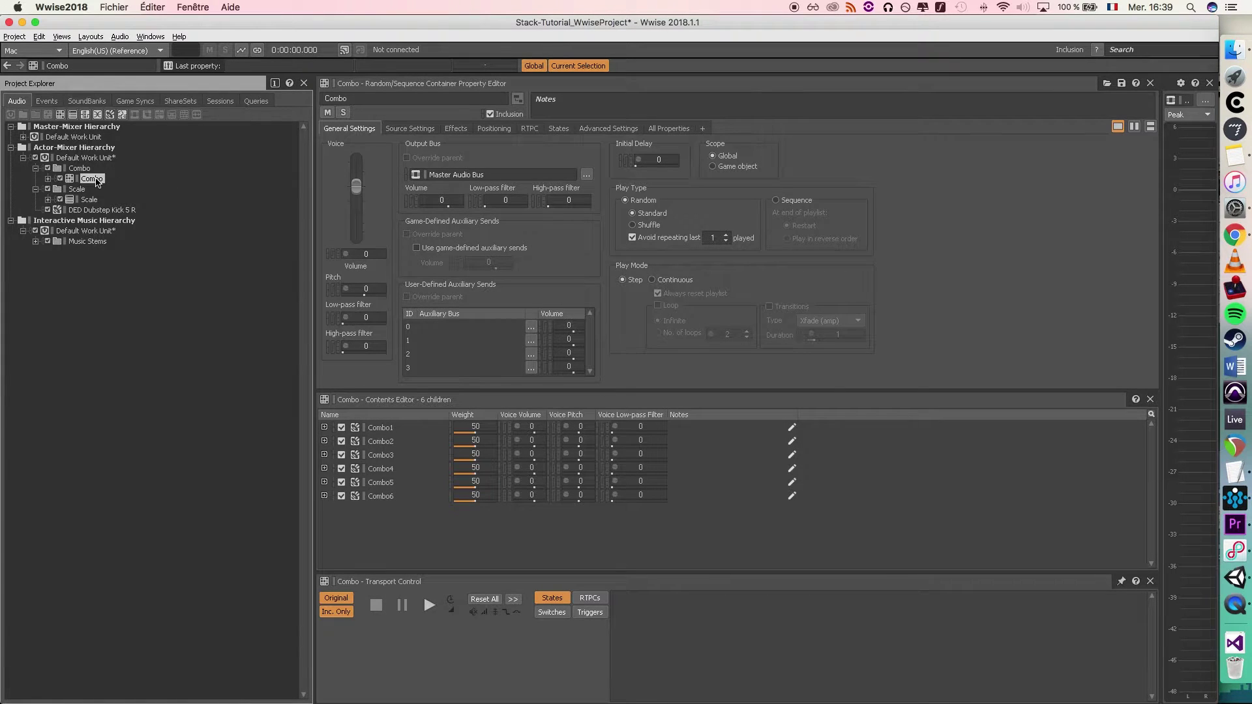
# - Preview the Combo random container's playback and save the project
pyautogui.press('space')
pyautogui.click(13, 37)
pyautogui.click(27, 79)
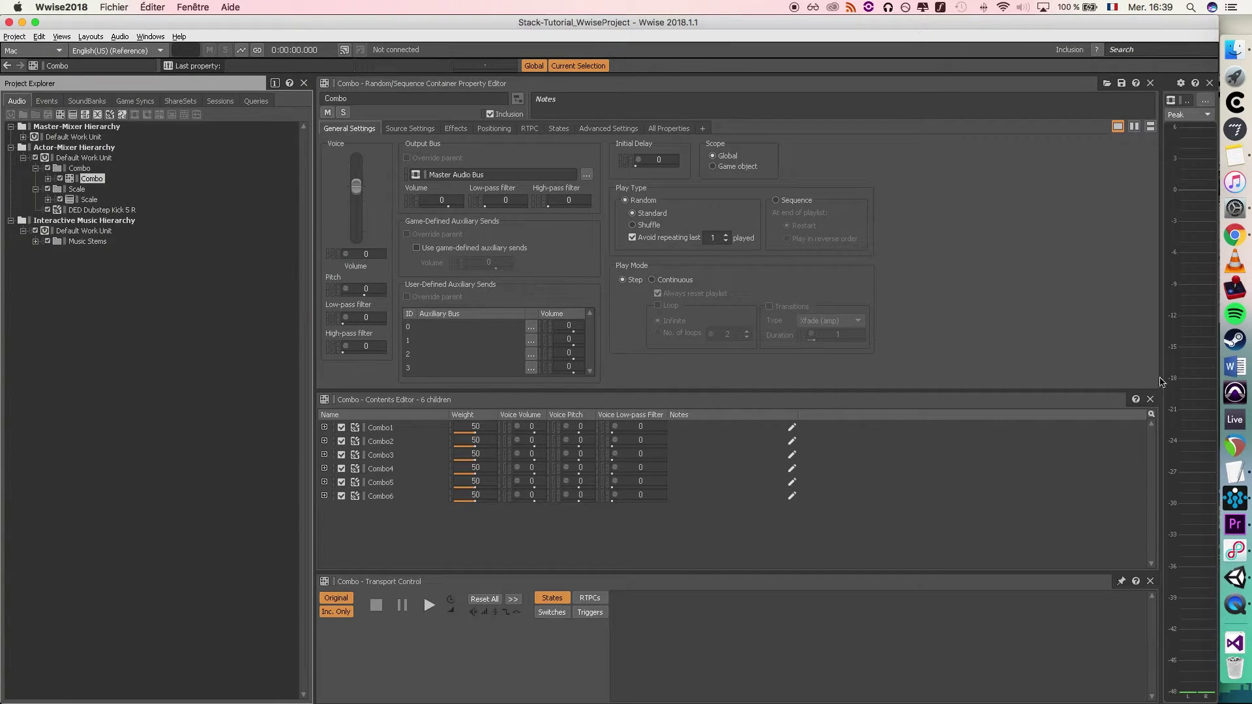
pyautogui.click(1234, 603)
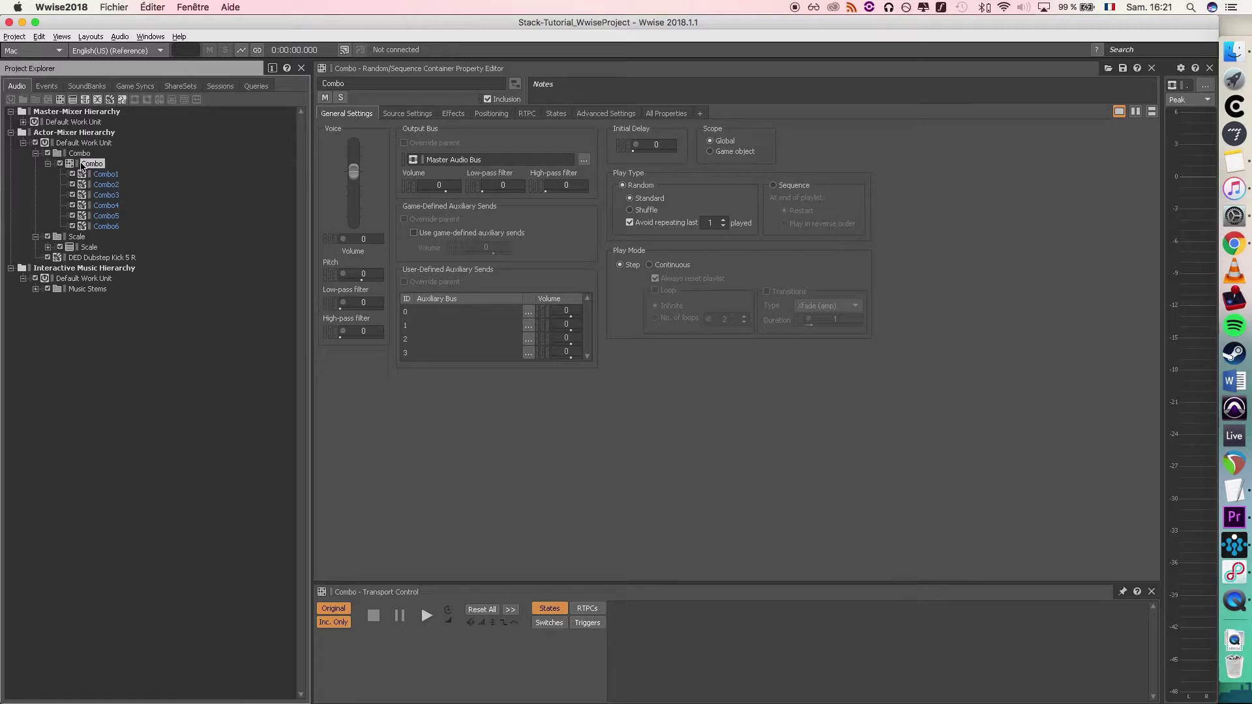
pyautogui.press('space')
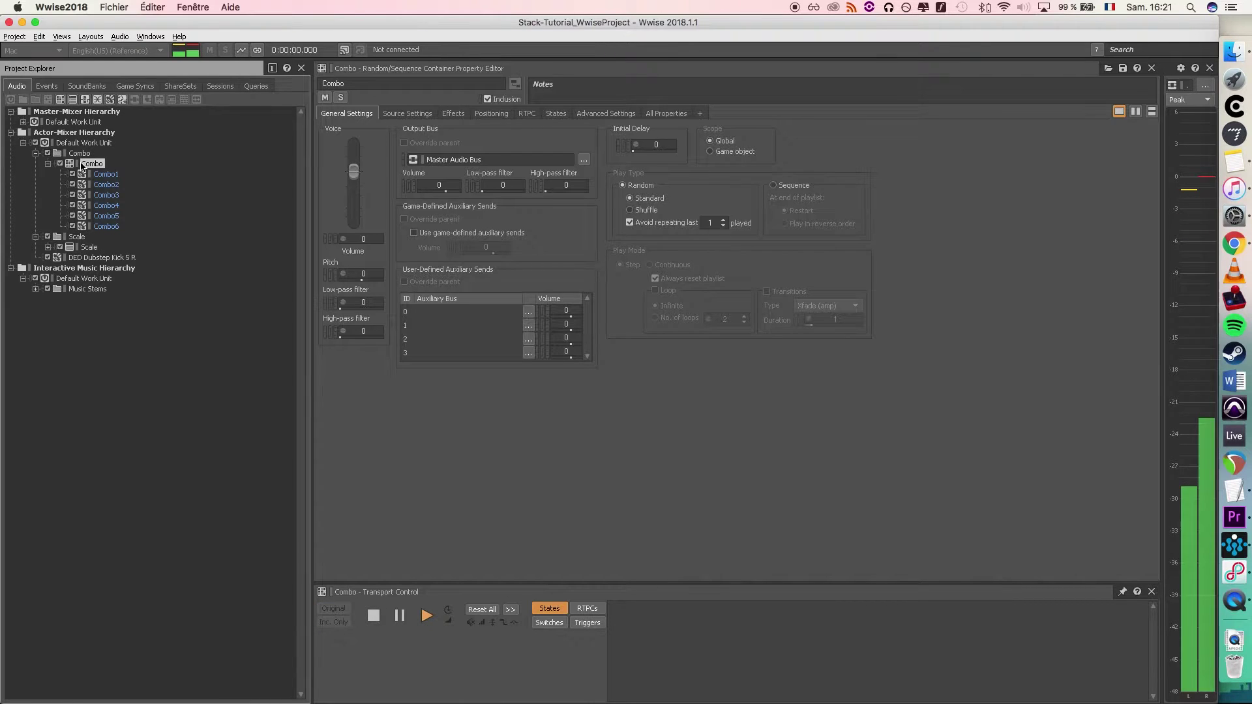
pyautogui.click(48, 164)
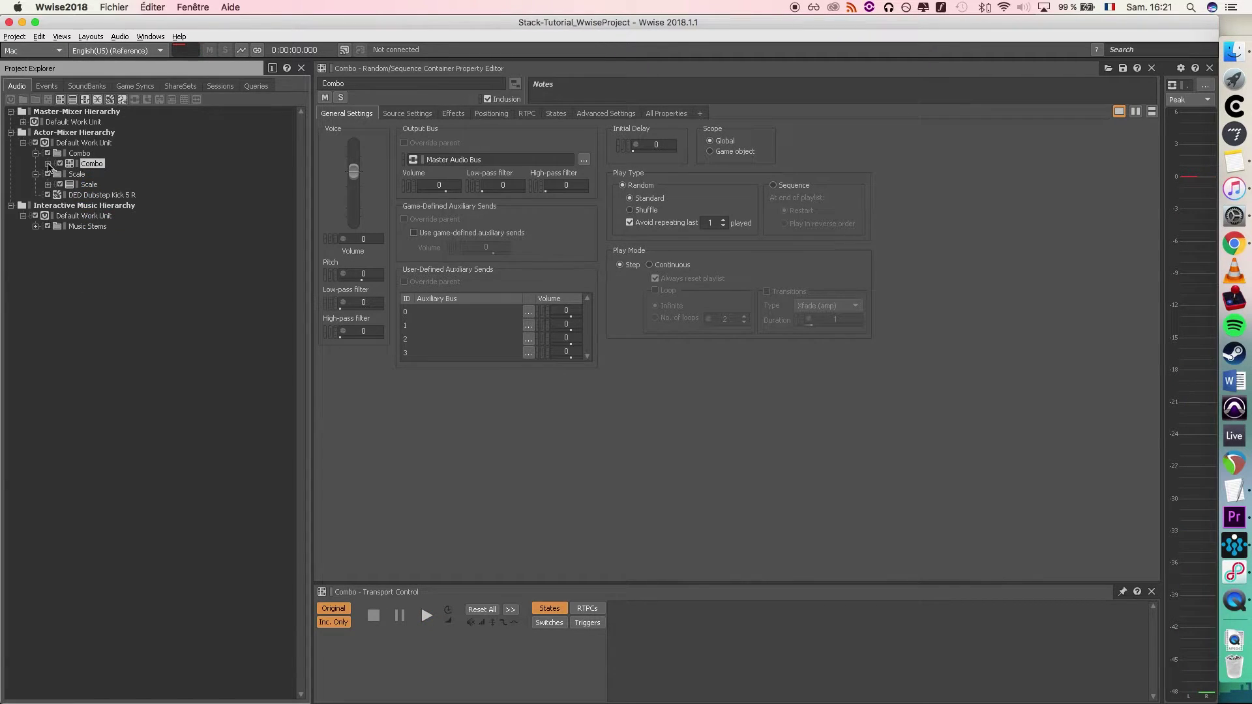
# - Create a new event named Combo_event in the Events Default Work Unit
pyautogui.click(47, 86)
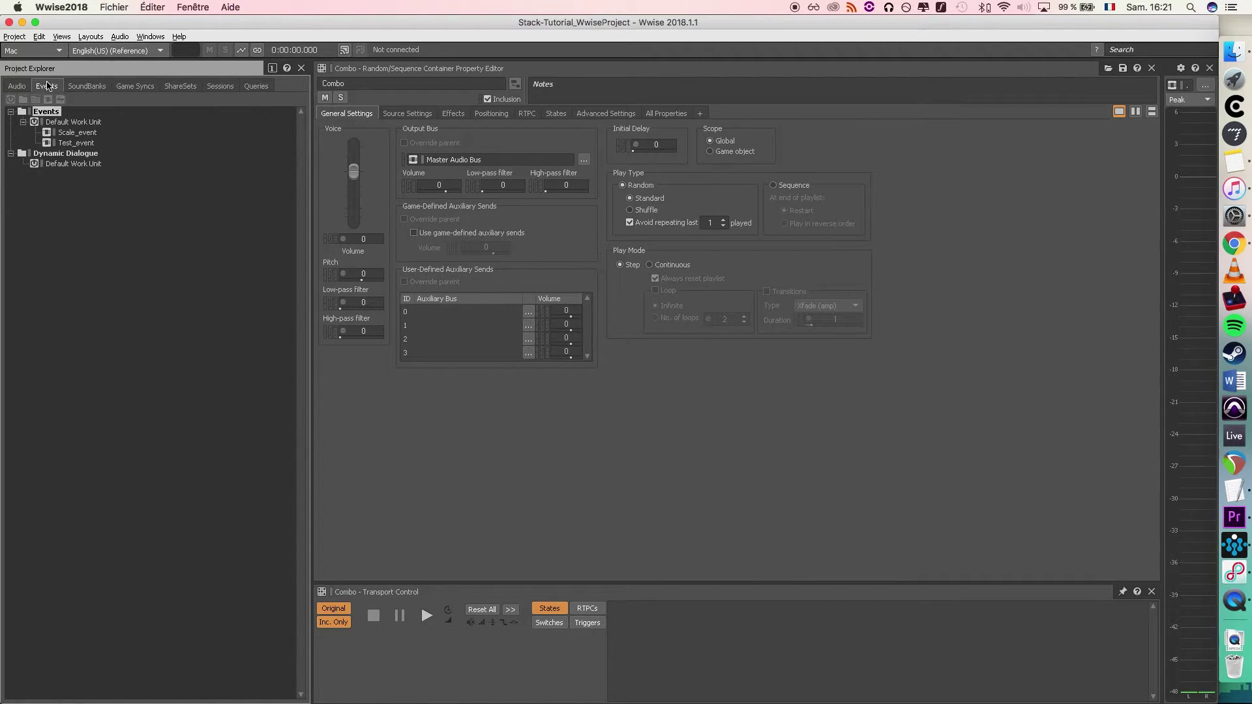
pyautogui.click(64, 123)
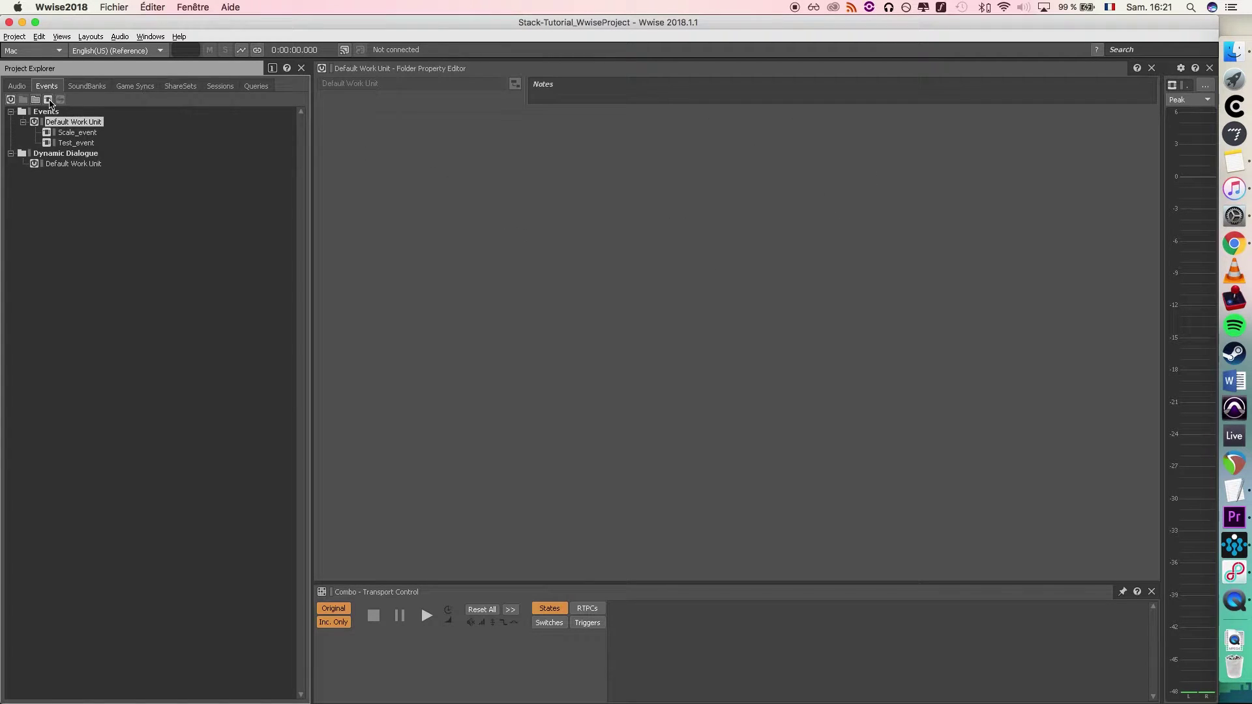
pyautogui.click(49, 101)
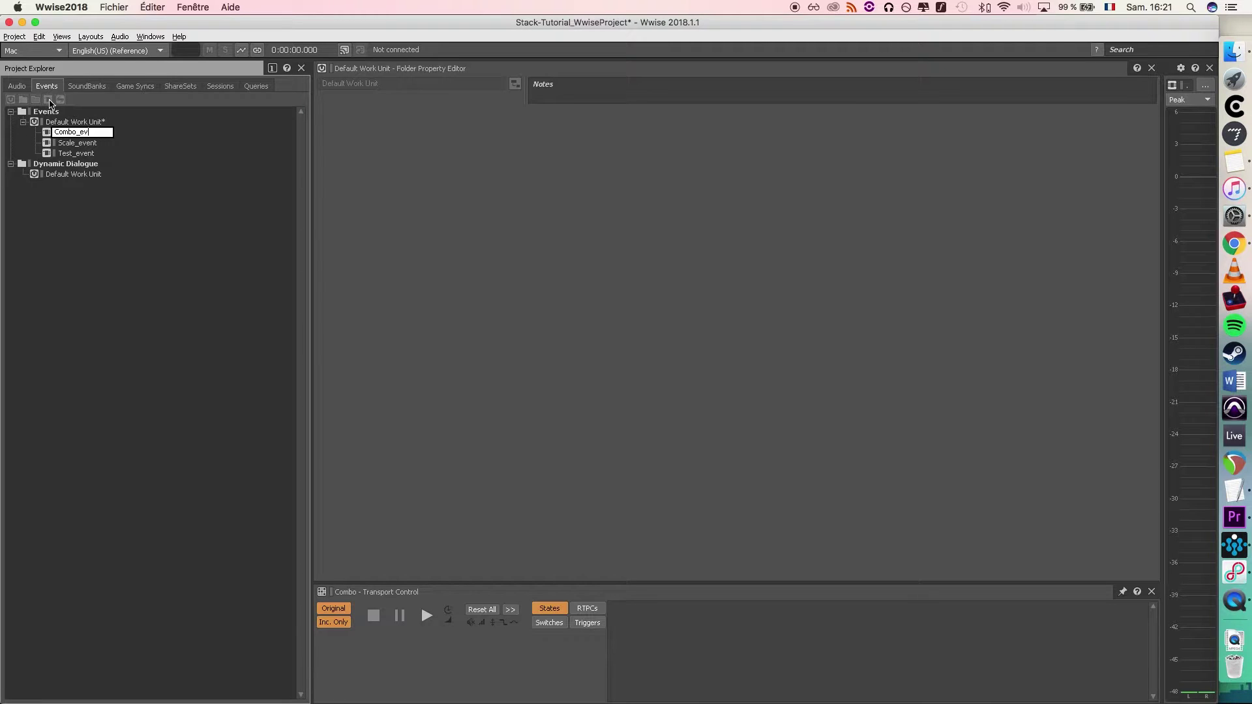
pyautogui.press('Return')
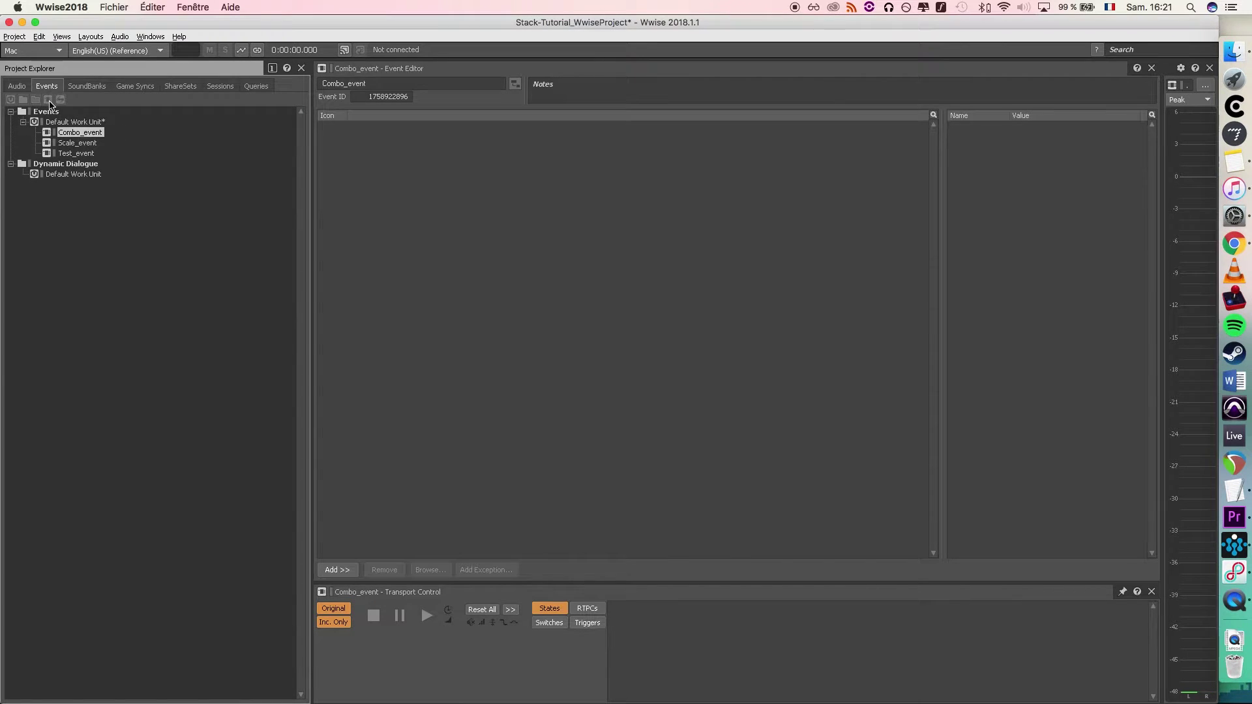
# - Add a Play action targeting the Combo random container to Combo_event and preview the event
pyautogui.click(17, 86)
pyautogui.moveTo(96, 167); pyautogui.dragTo(431, 176)
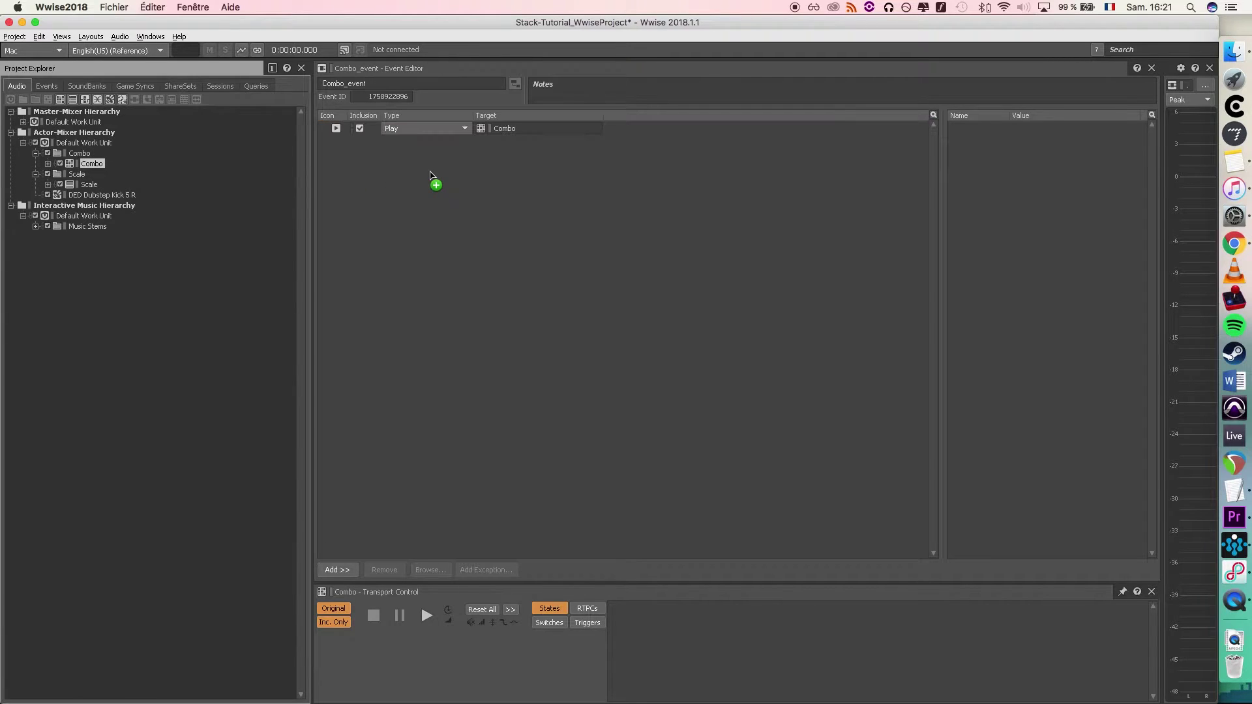
pyautogui.click(47, 87)
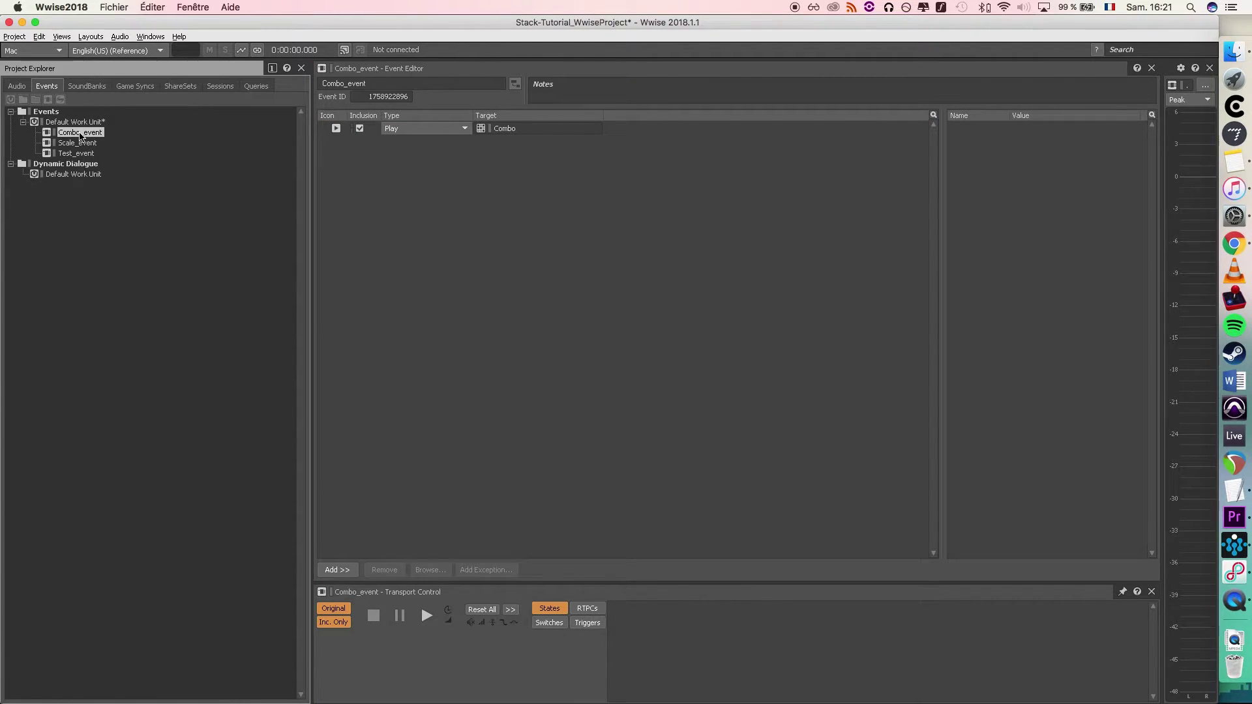
pyautogui.press('space')
pyautogui.press('space')
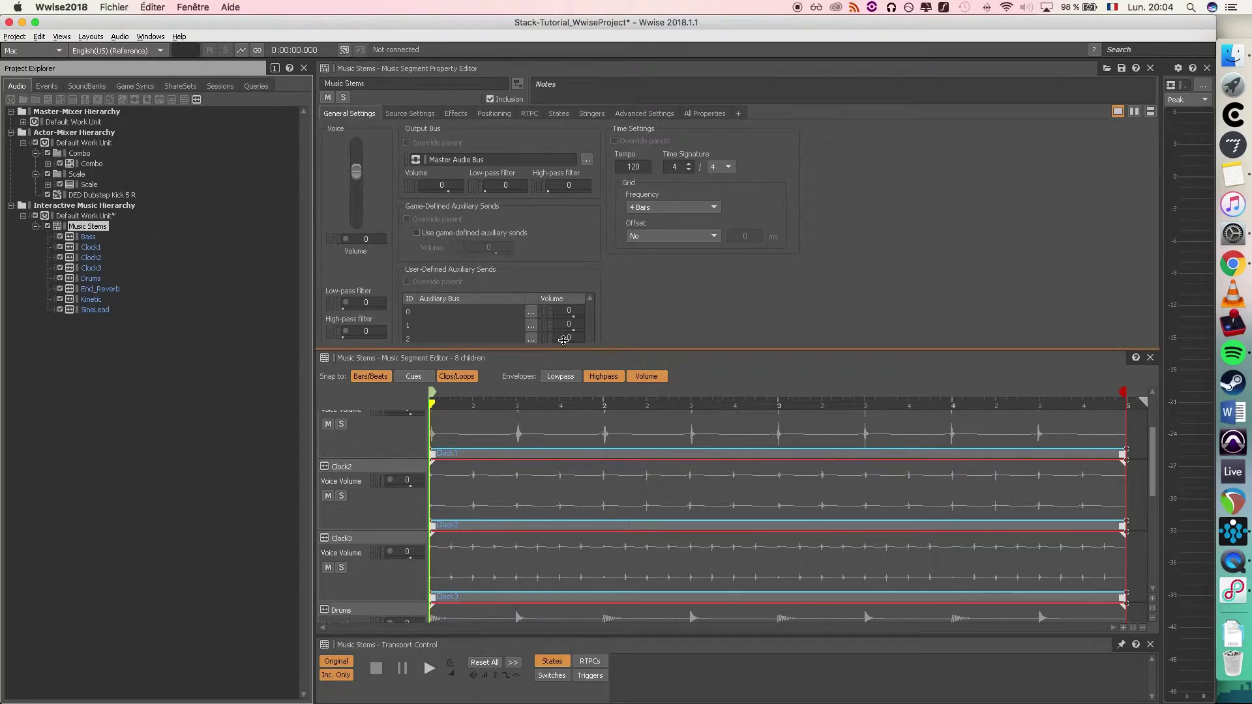
# - Enlarge the Music Segment Editor for Music Stems and audition the SineLead, Kinetic and Drums tracks in solo
pyautogui.moveTo(562, 340); pyautogui.dragTo(590, 115)
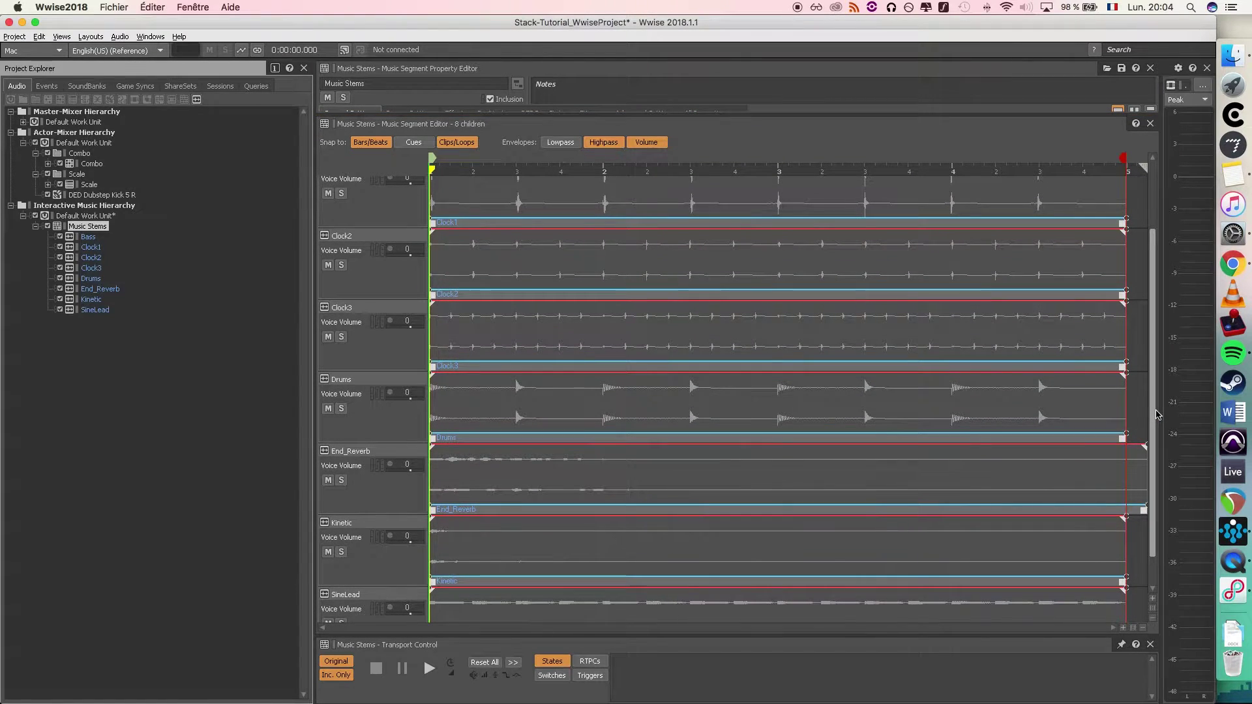
pyautogui.scroll(-1, 1156, 415)
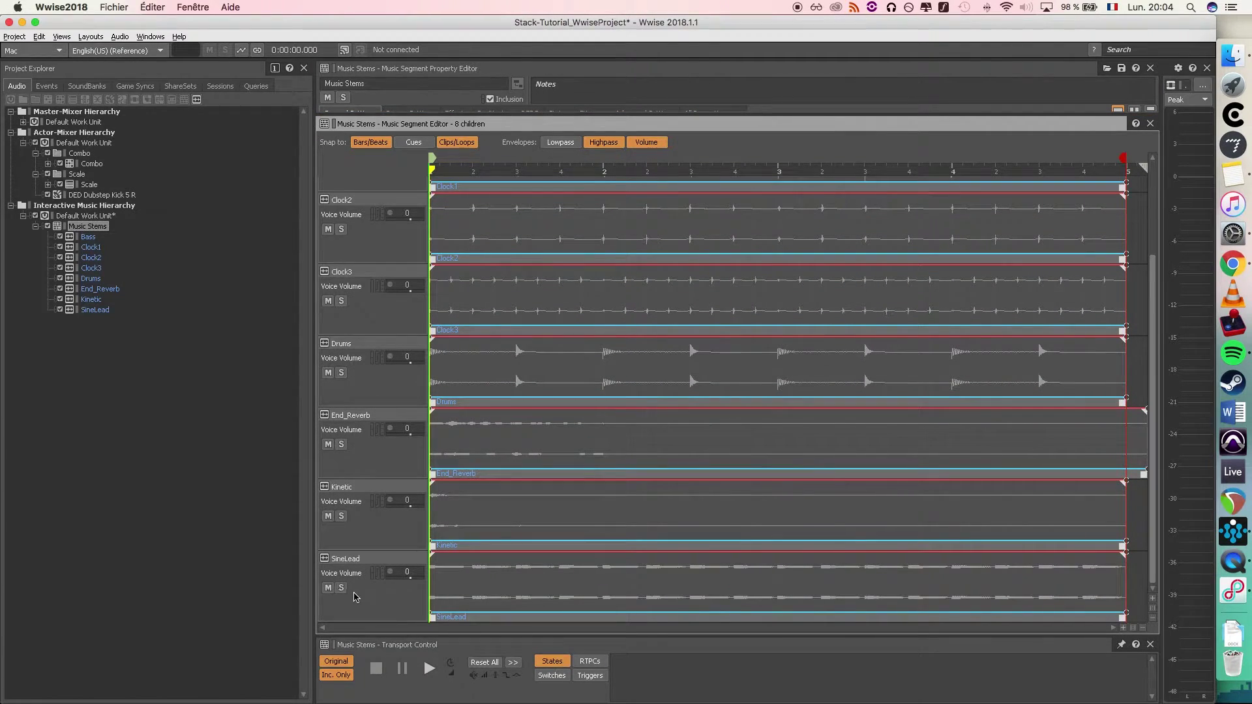
pyautogui.press('space')
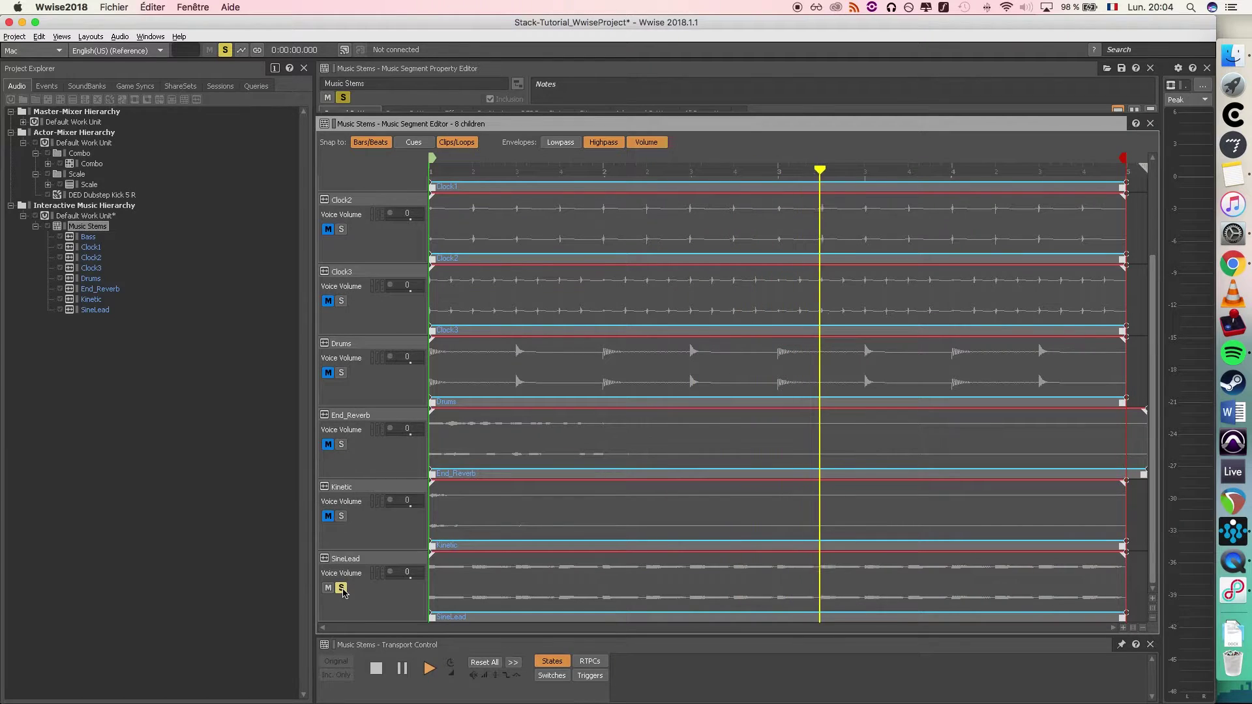
pyautogui.press('space')
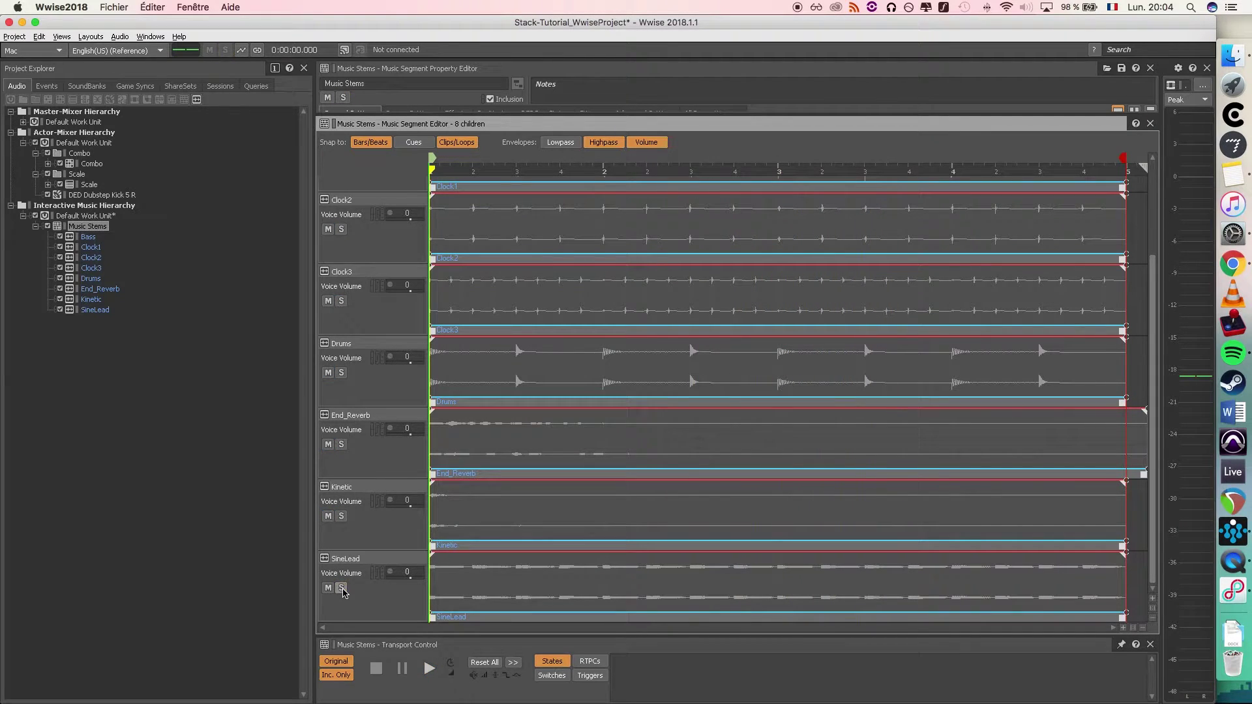
pyautogui.press('space')
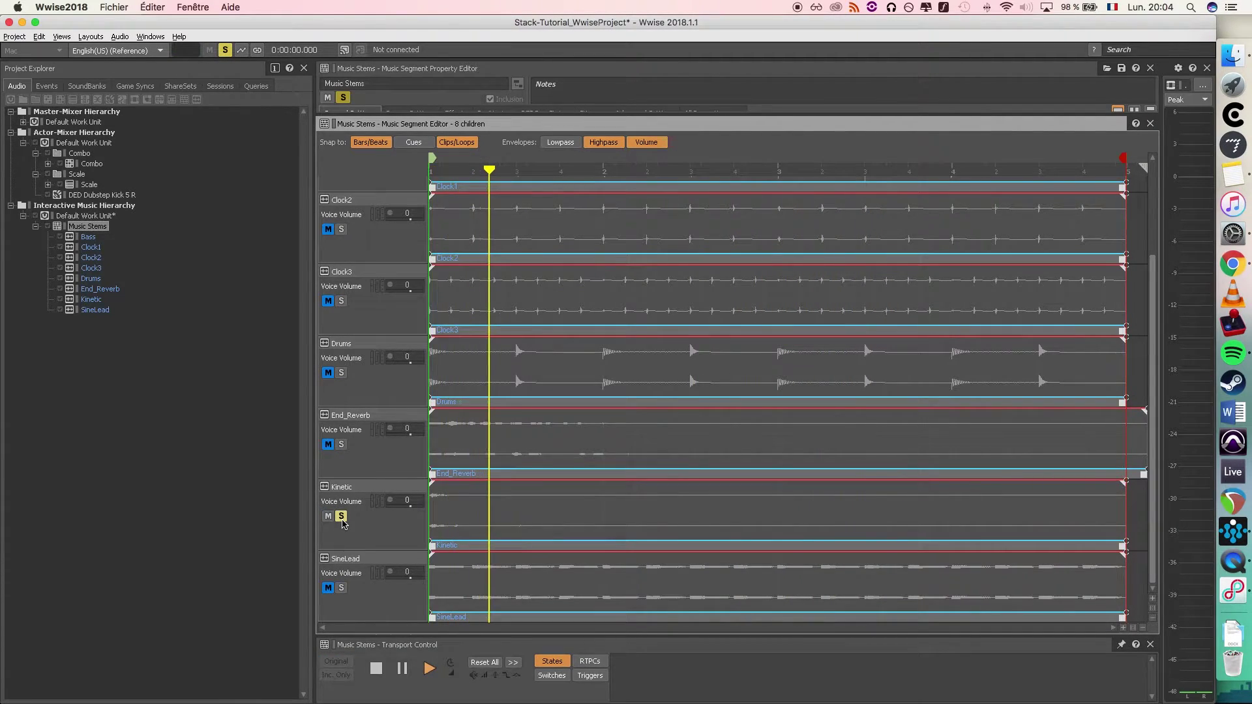
pyautogui.press('space')
pyautogui.click(341, 373)
pyautogui.press('space')
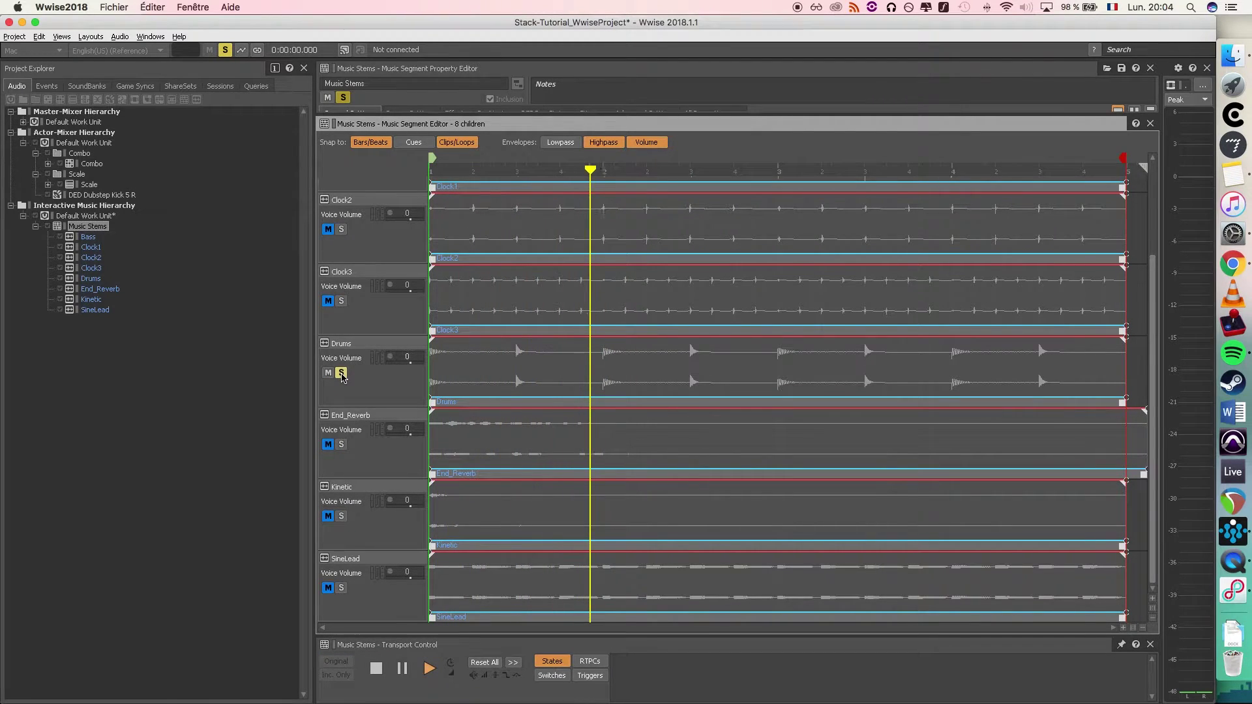
pyautogui.press('space')
# - Audition the Bass and Clock1 tracks of the Music Stems segment one by one in solo
pyautogui.scroll(3, 343, 293)
pyautogui.click(341, 213)
pyautogui.press('space')
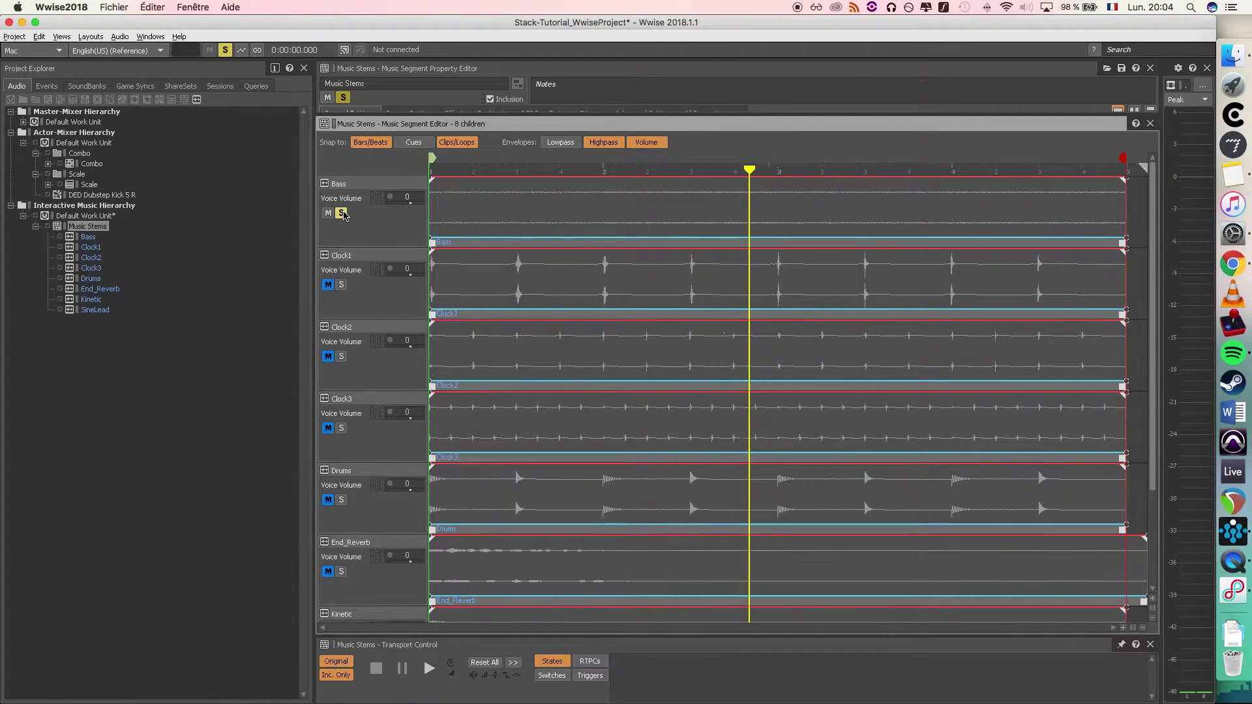
pyautogui.click(341, 213)
pyautogui.press('space')
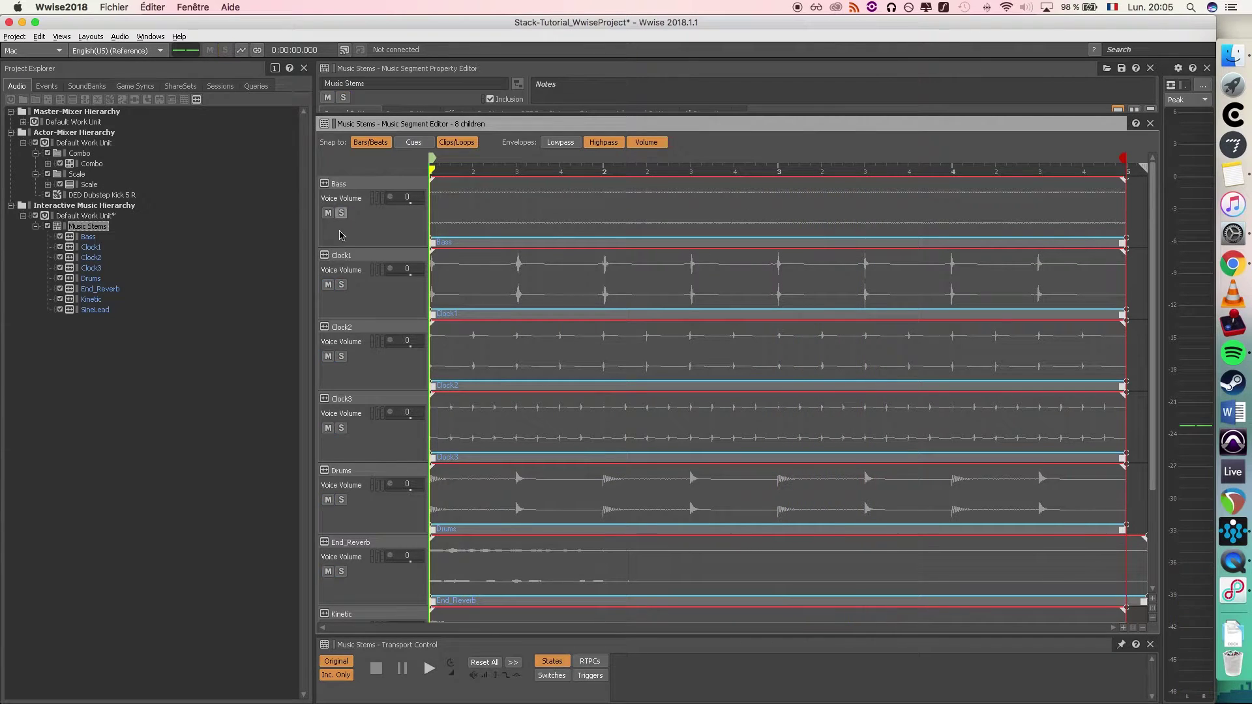
pyautogui.press('space')
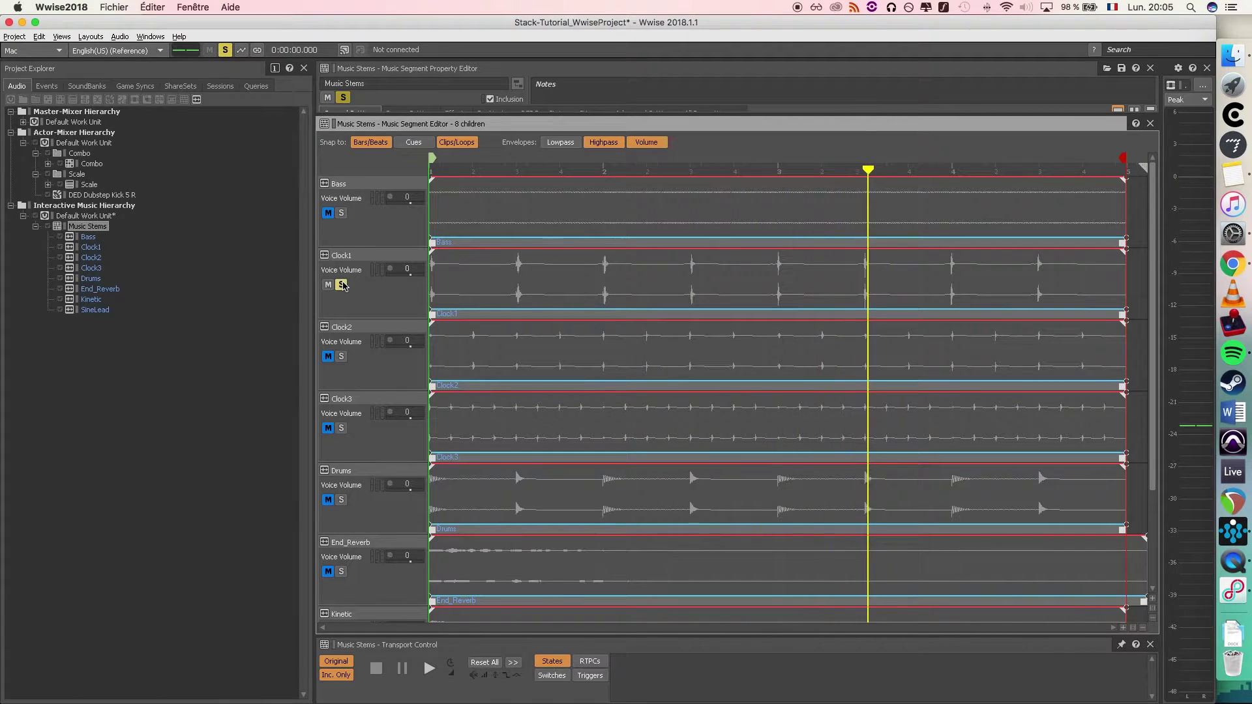
pyautogui.press('space')
pyautogui.click(341, 285)
# - Audition the Clock2, Clock3 and End_Reverb tracks of the Music Stems segment in solo
pyautogui.click(341, 356)
pyautogui.press('space')
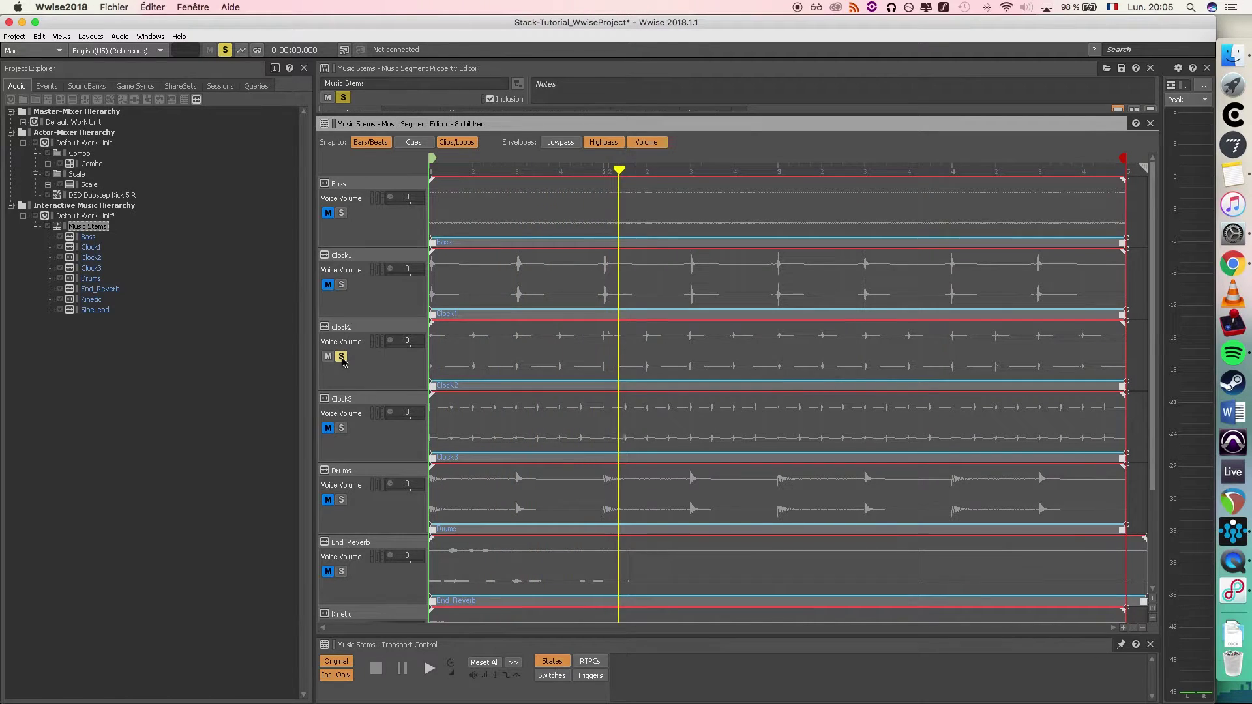
pyautogui.press('space')
pyautogui.click(341, 357)
pyautogui.click(341, 428)
pyautogui.press('space')
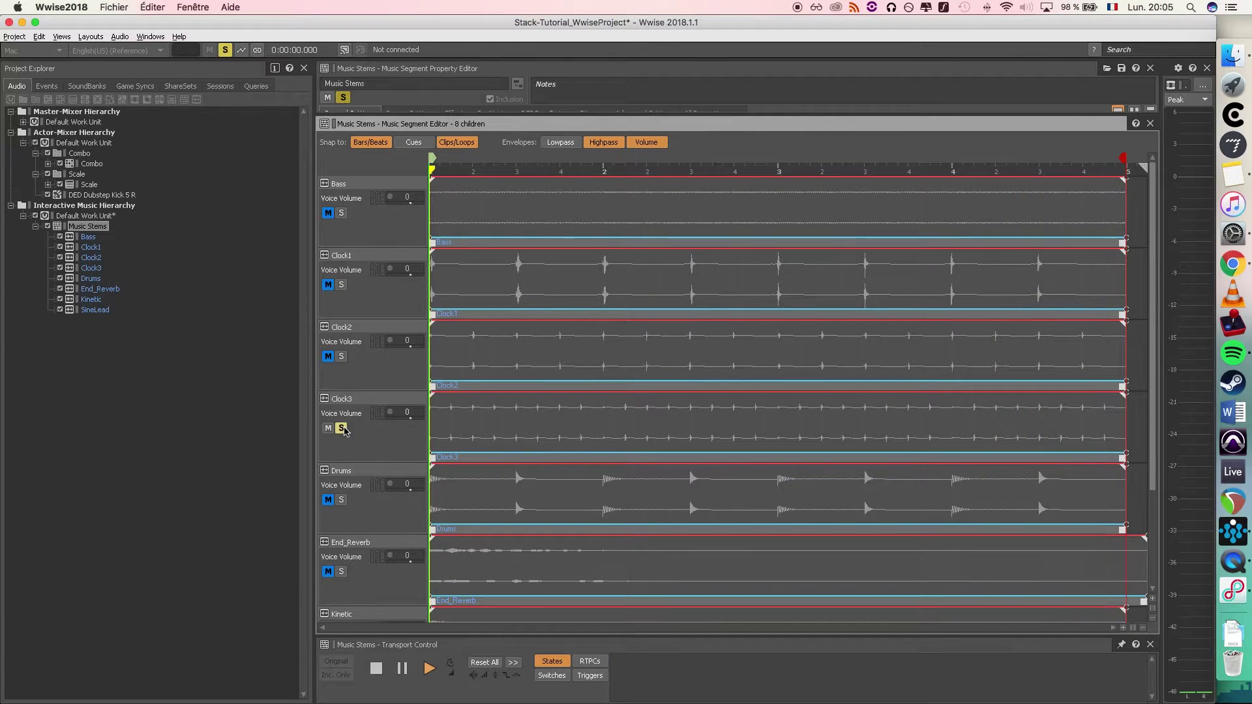
pyautogui.click(341, 572)
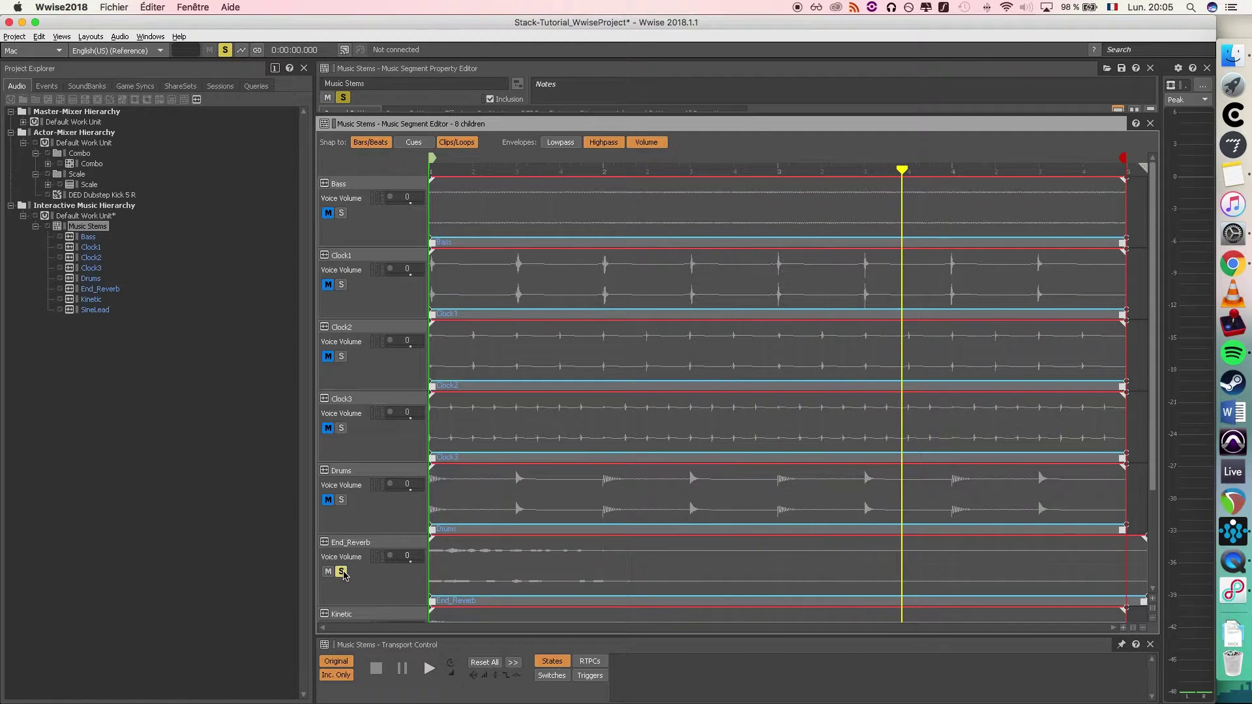
# - Add an RTPC entry on the SineLead track with Voice Volume as its Y axis
pyautogui.click(94, 310)
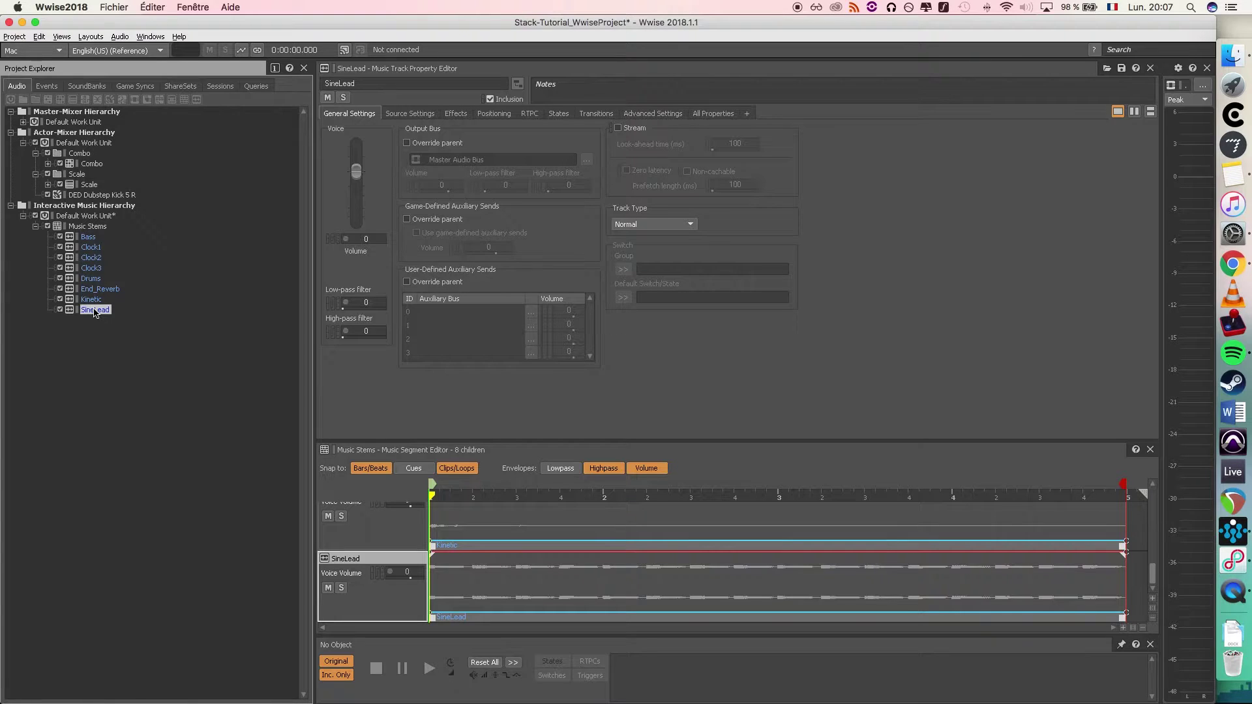
pyautogui.click(529, 113)
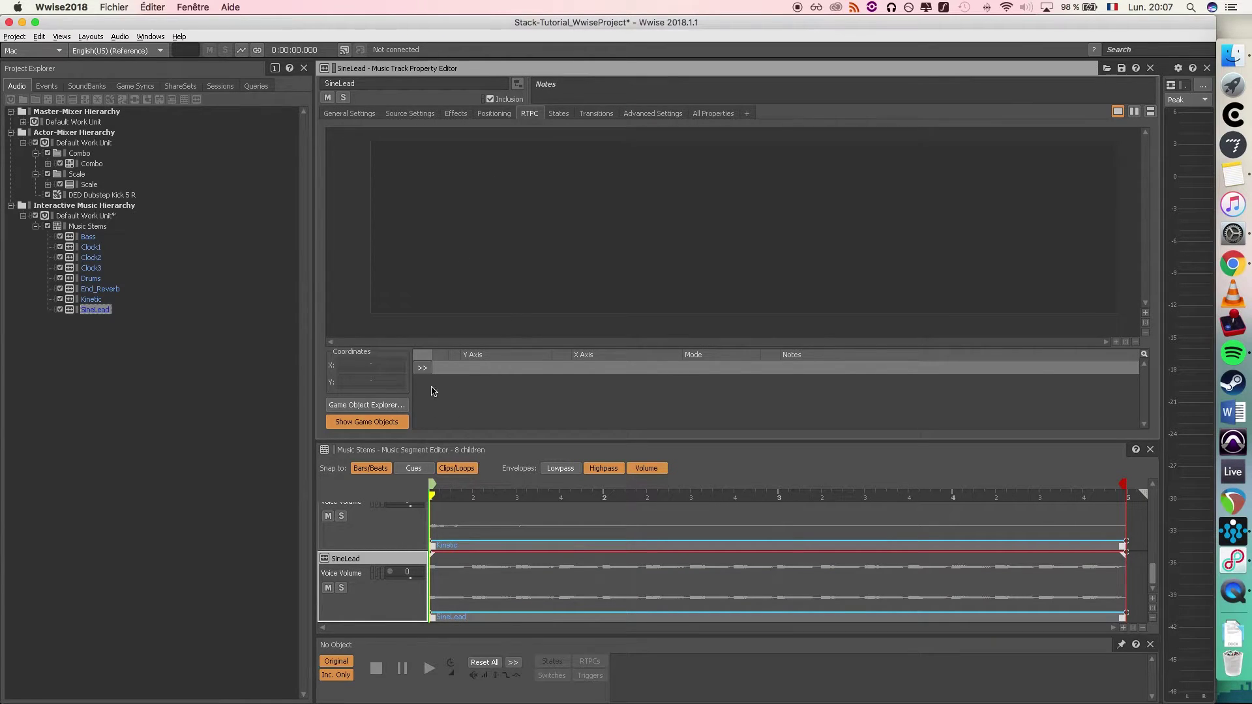
pyautogui.click(422, 368)
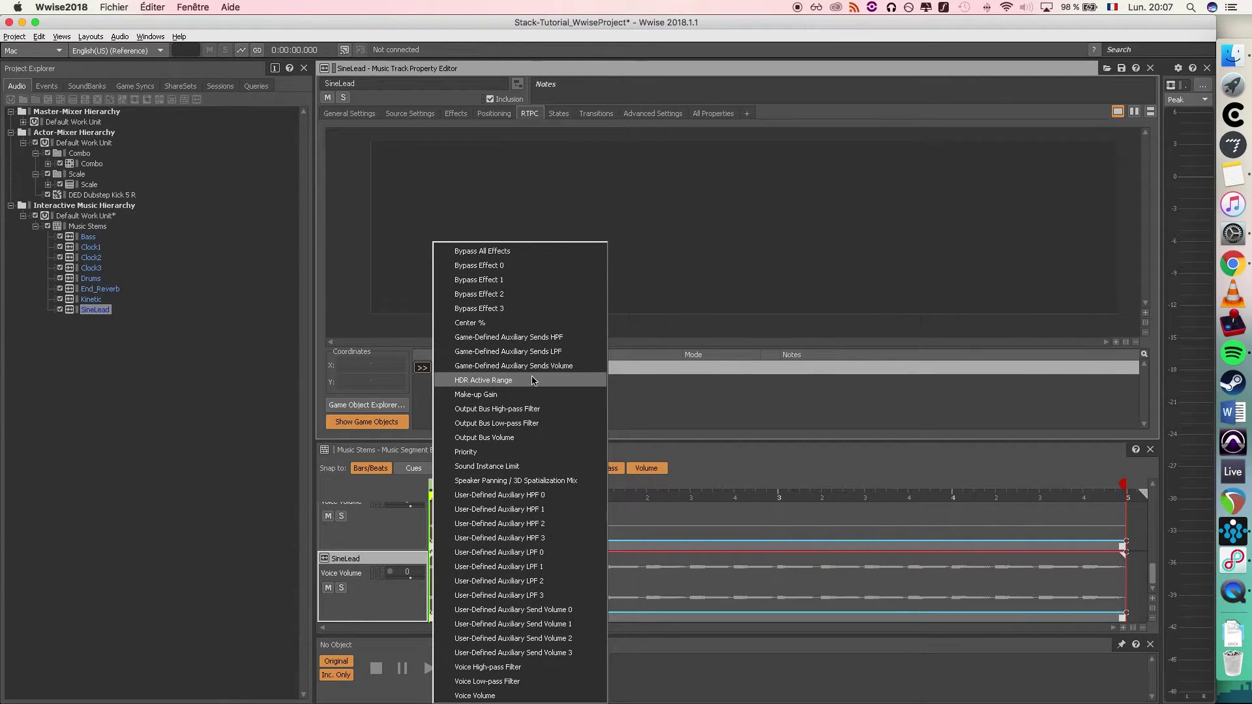
pyautogui.click(518, 695)
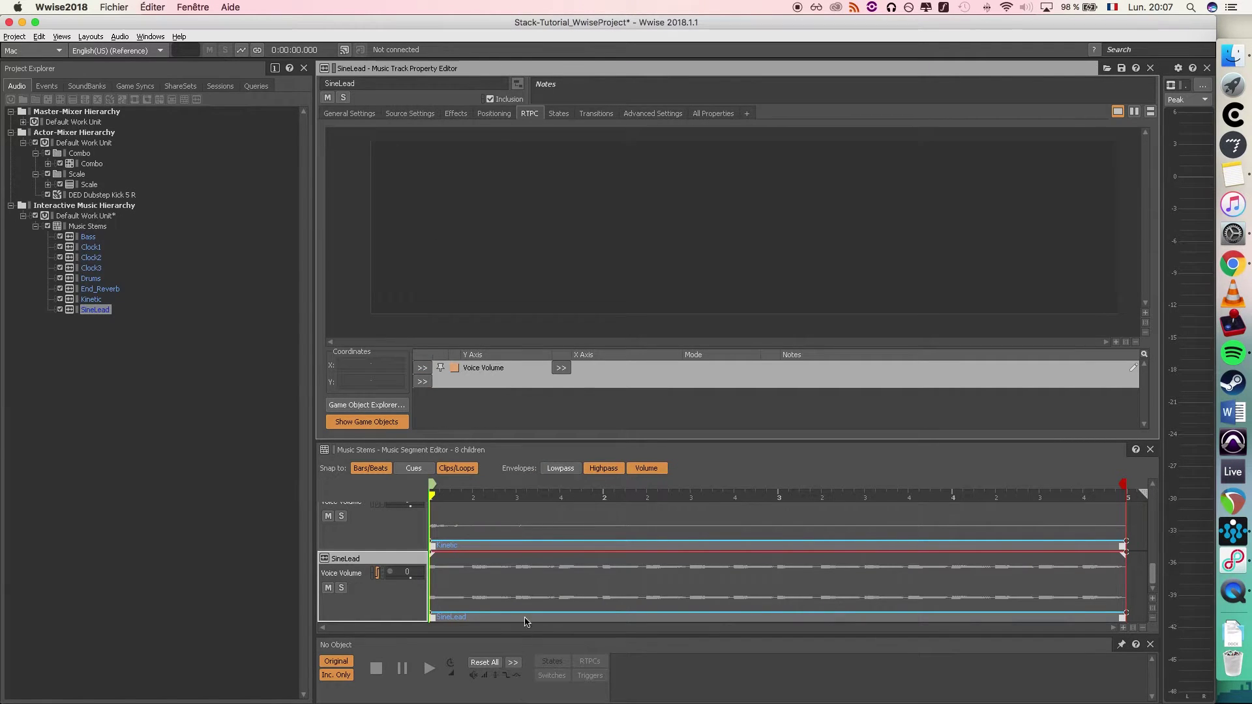
# - Create a new game parameter named Music_RTPC in the Default Work Unit as the X axis of SineLead's Voice Volume RTPC
pyautogui.click(565, 368)
pyautogui.moveTo(629, 370)
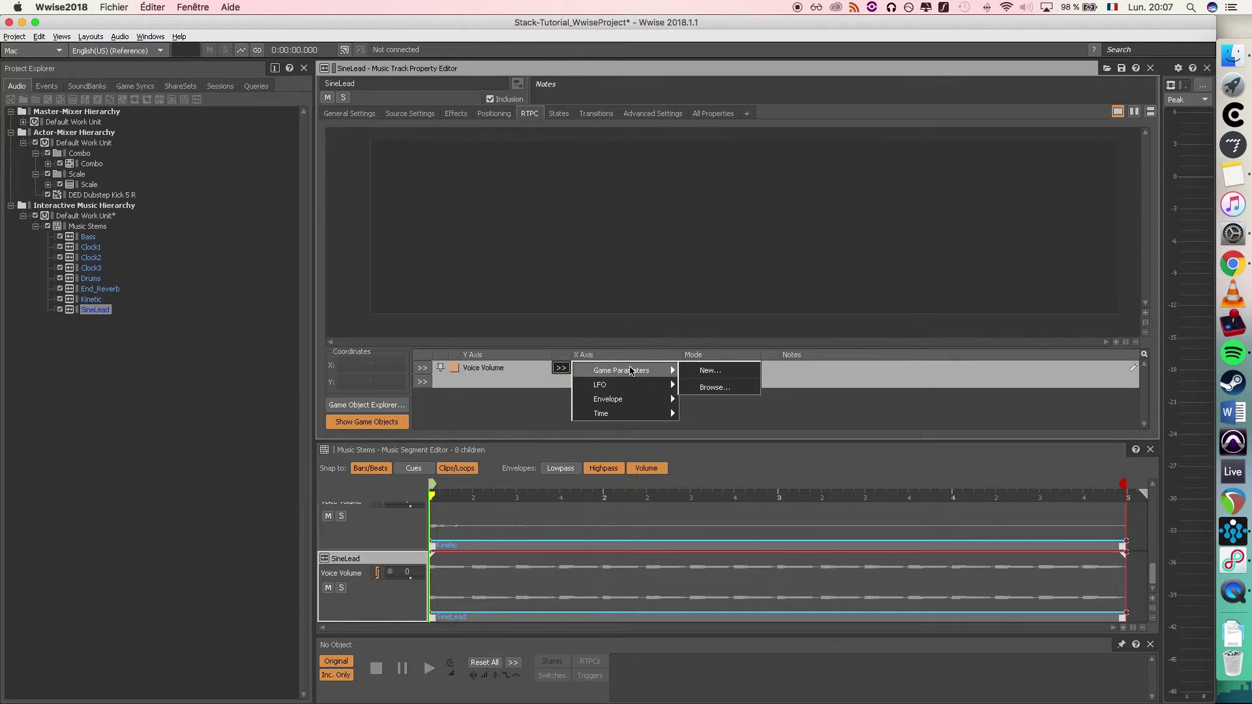
pyautogui.click(715, 371)
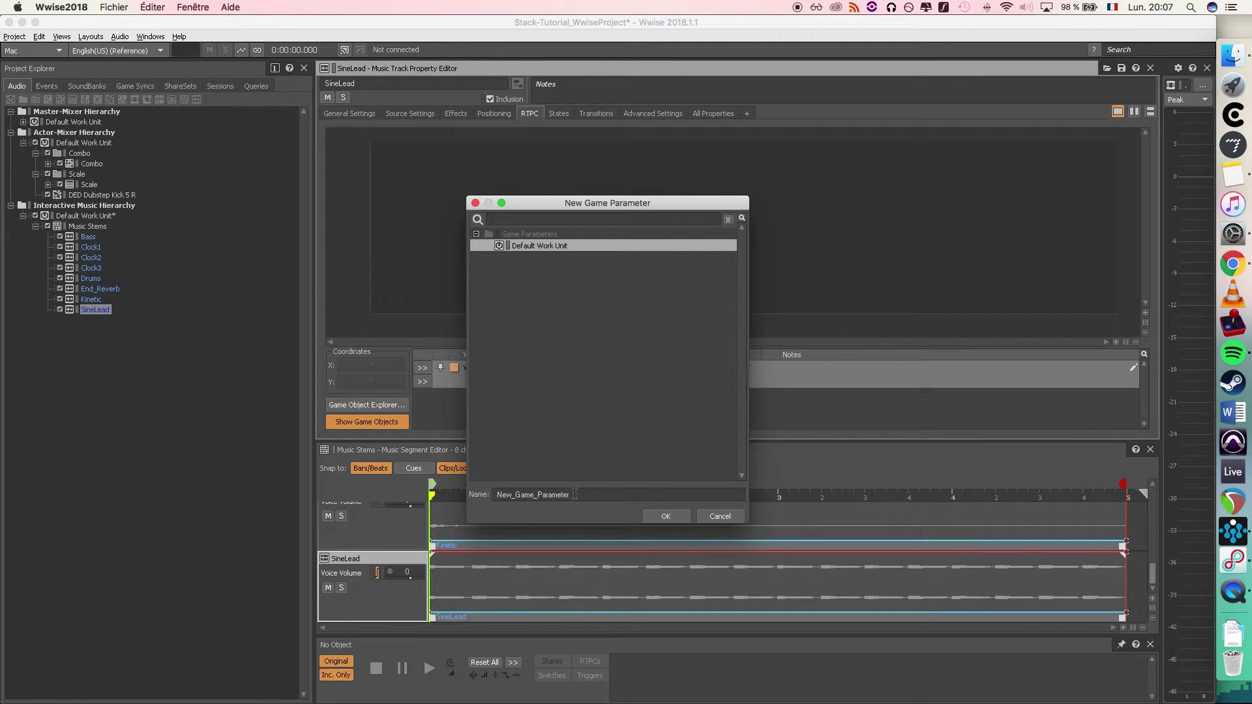
pyautogui.click(575, 494)
pyautogui.doubleClick(574, 494)
pyautogui.write('Music_RTPC')
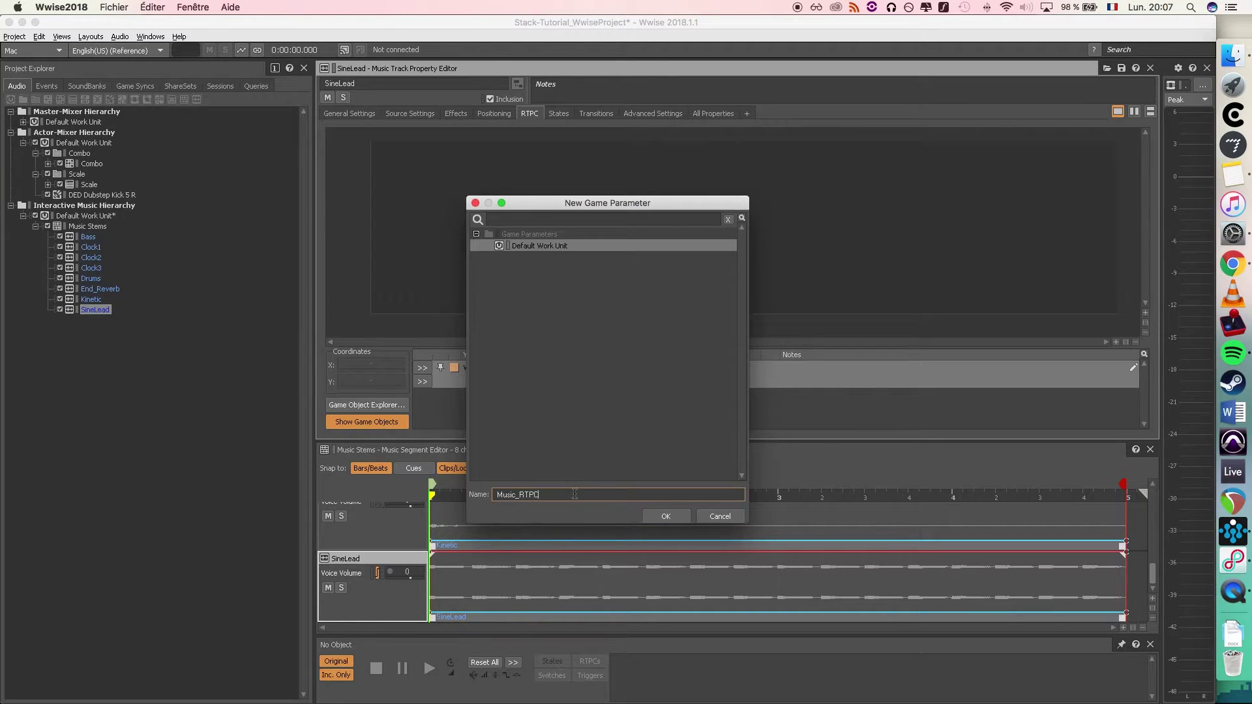
pyautogui.press('Return')
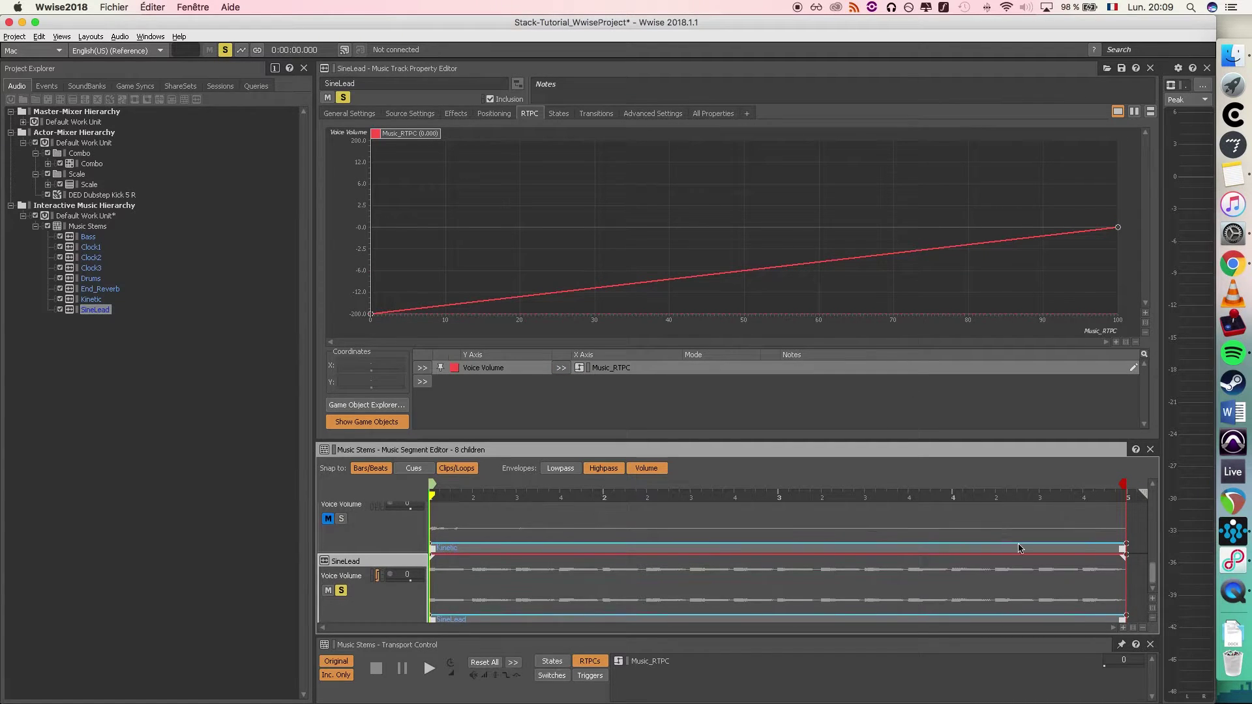
# - Play the Music Stems segment and set Music_RTPC to 70 to audition SineLead's volume response
pyautogui.press('space')
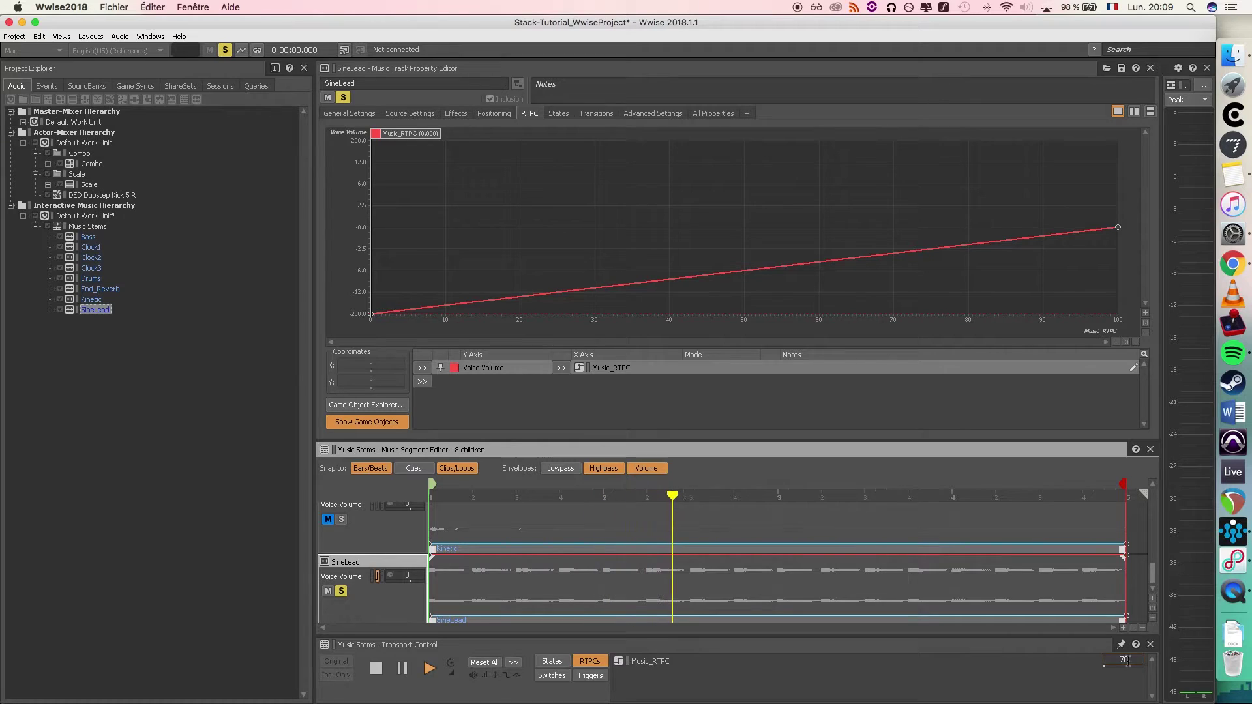
pyautogui.write('70')
pyautogui.press('Return')
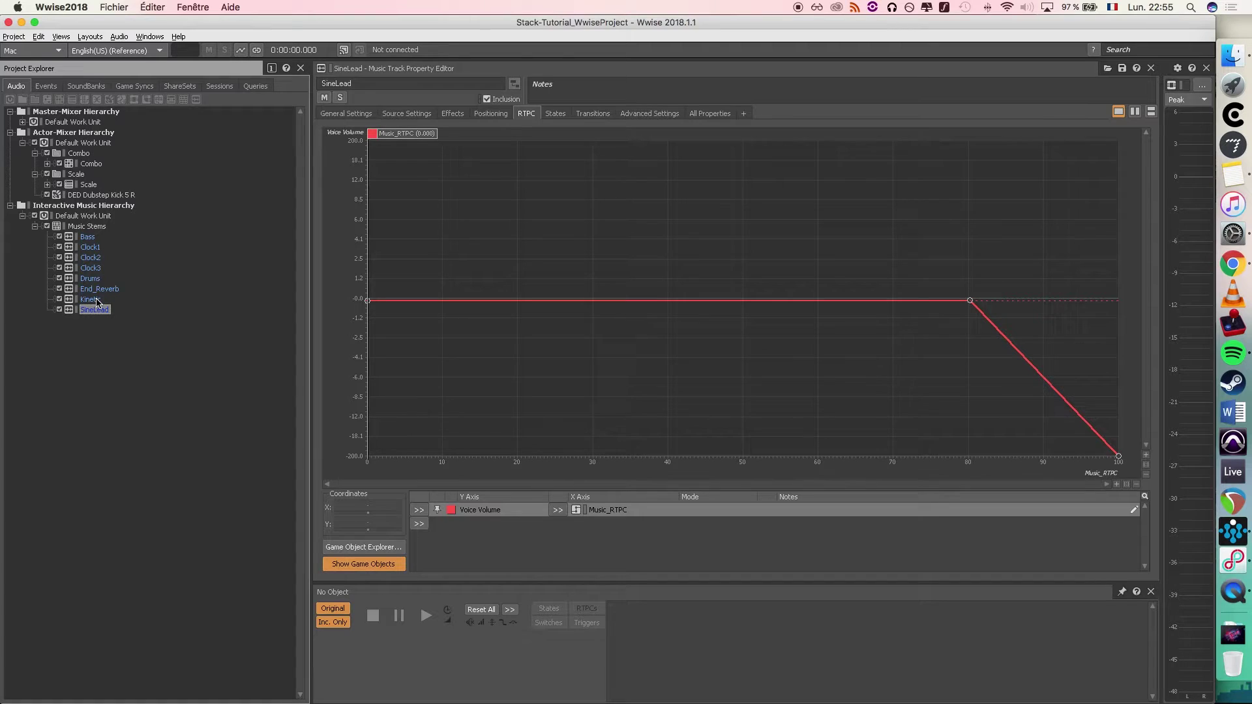
# - Add a Voice Volume RTPC driven by Music_RTPC to the Kinetic track
pyautogui.click(96, 302)
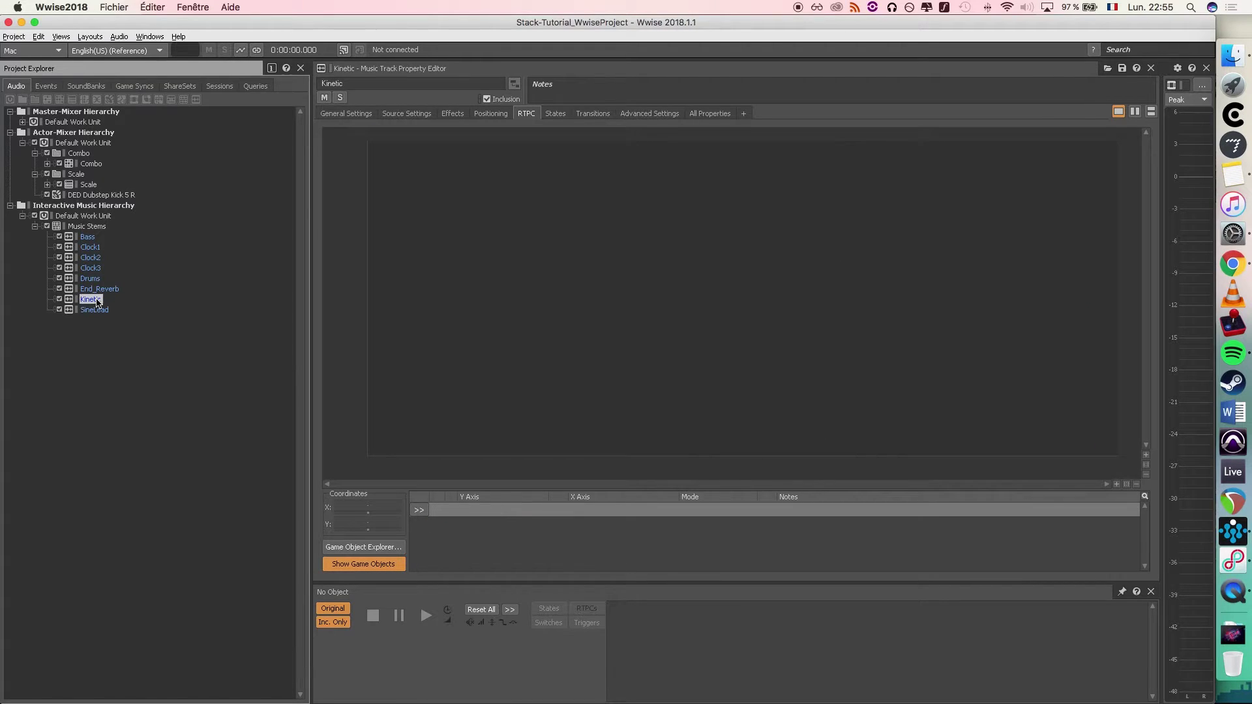
pyautogui.click(418, 510)
pyautogui.click(472, 696)
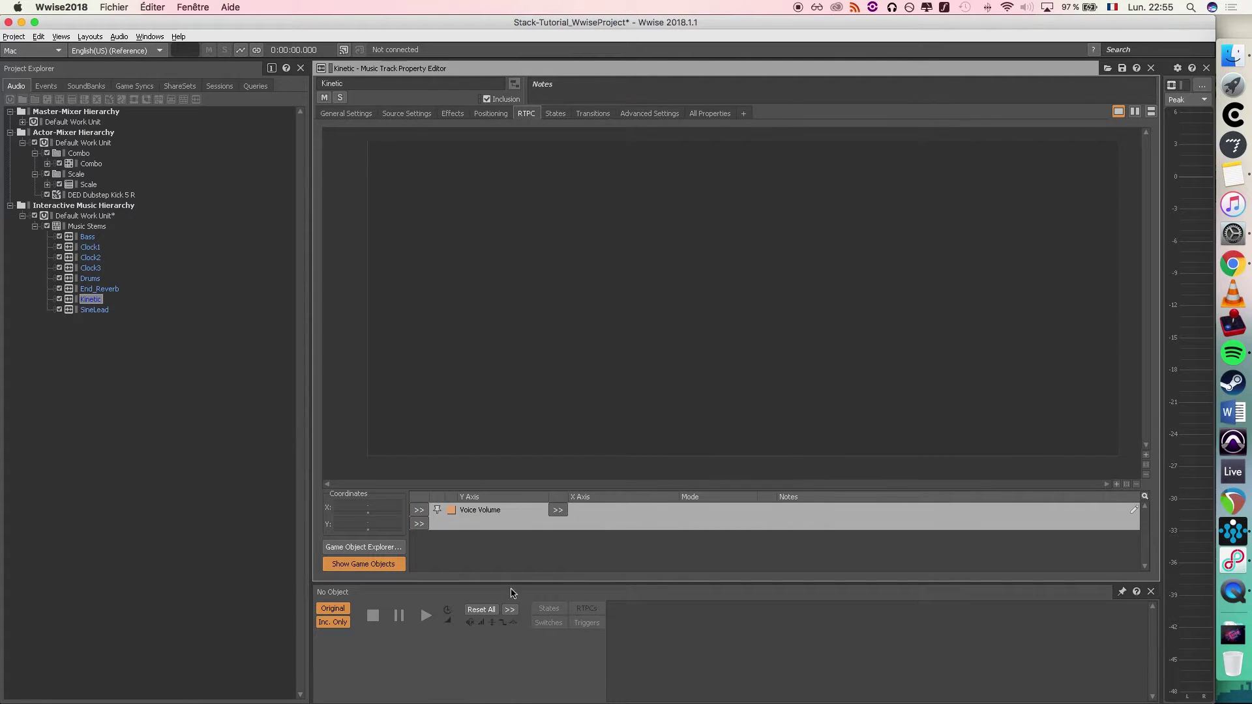
pyautogui.click(558, 510)
pyautogui.moveTo(652, 513)
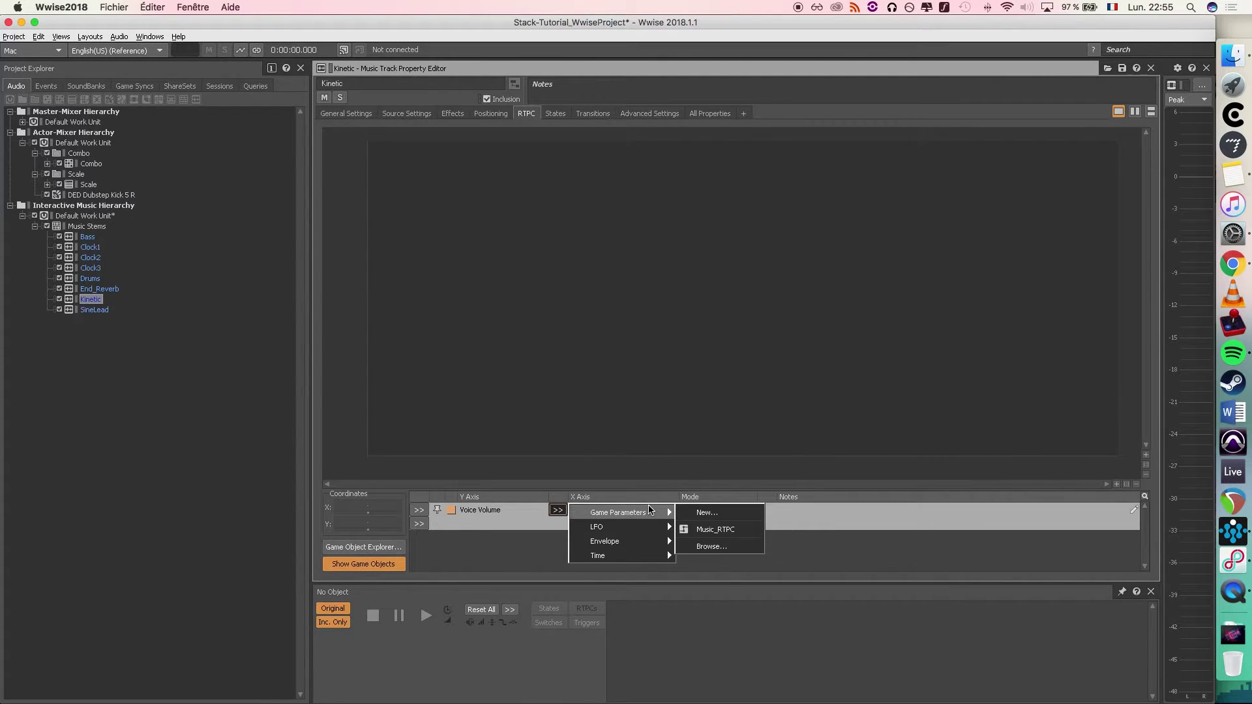
pyautogui.click(715, 528)
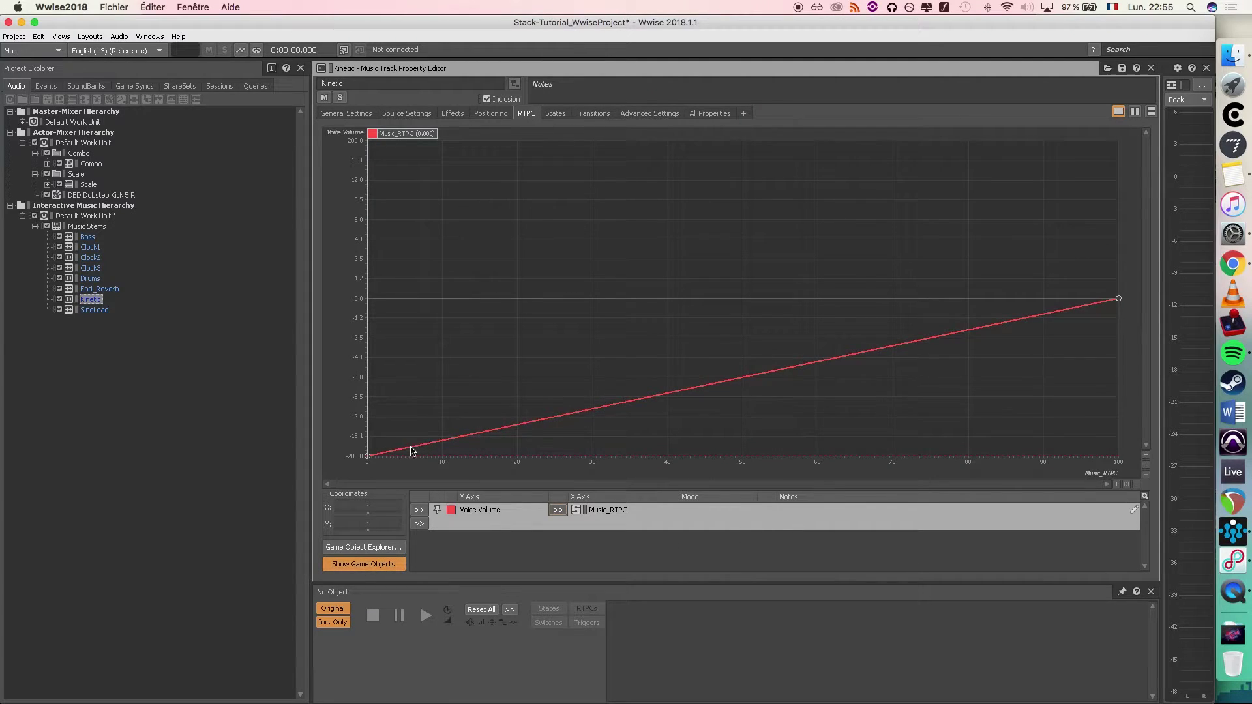
# - Shape Kinetic's volume curve to hold about 0 dB up to about 80, falling to -200 at 100, and return Music_RTPC to 0
pyautogui.doubleClick(971, 330)
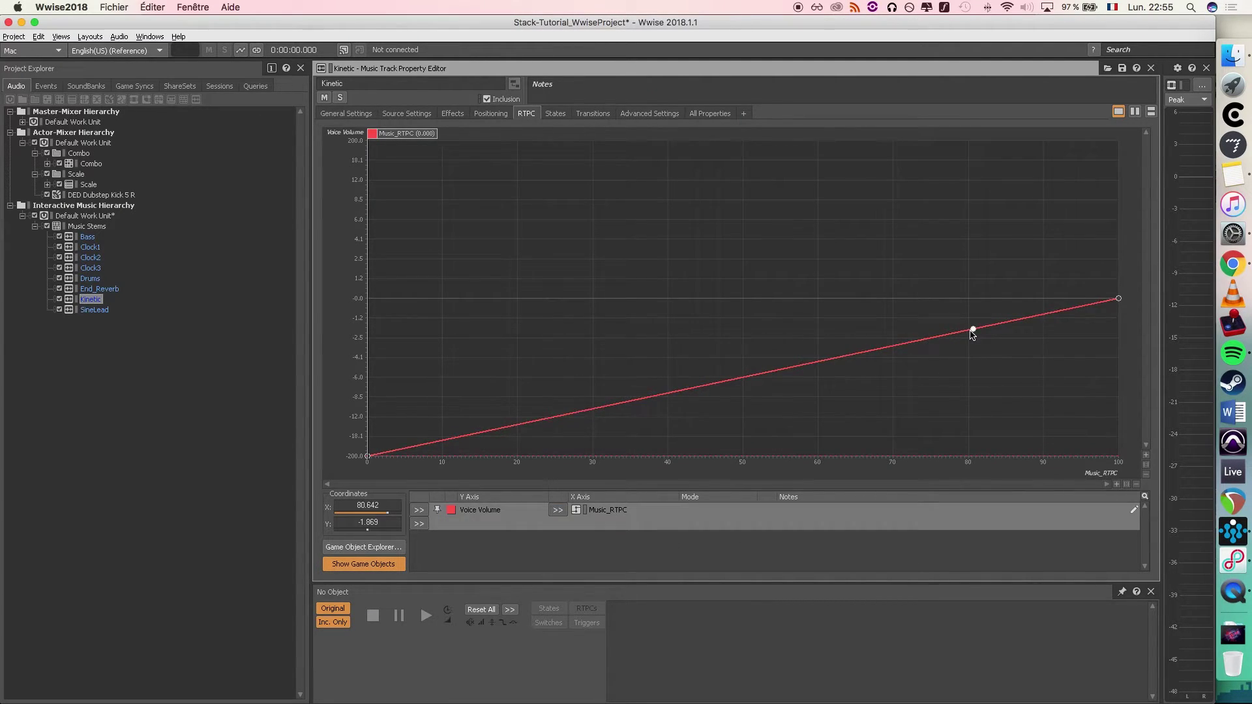
pyautogui.moveTo(972, 330); pyautogui.dragTo(970, 299)
pyautogui.moveTo(1118, 298); pyautogui.dragTo(1118, 459)
pyautogui.moveTo(367, 456); pyautogui.dragTo(362, 301)
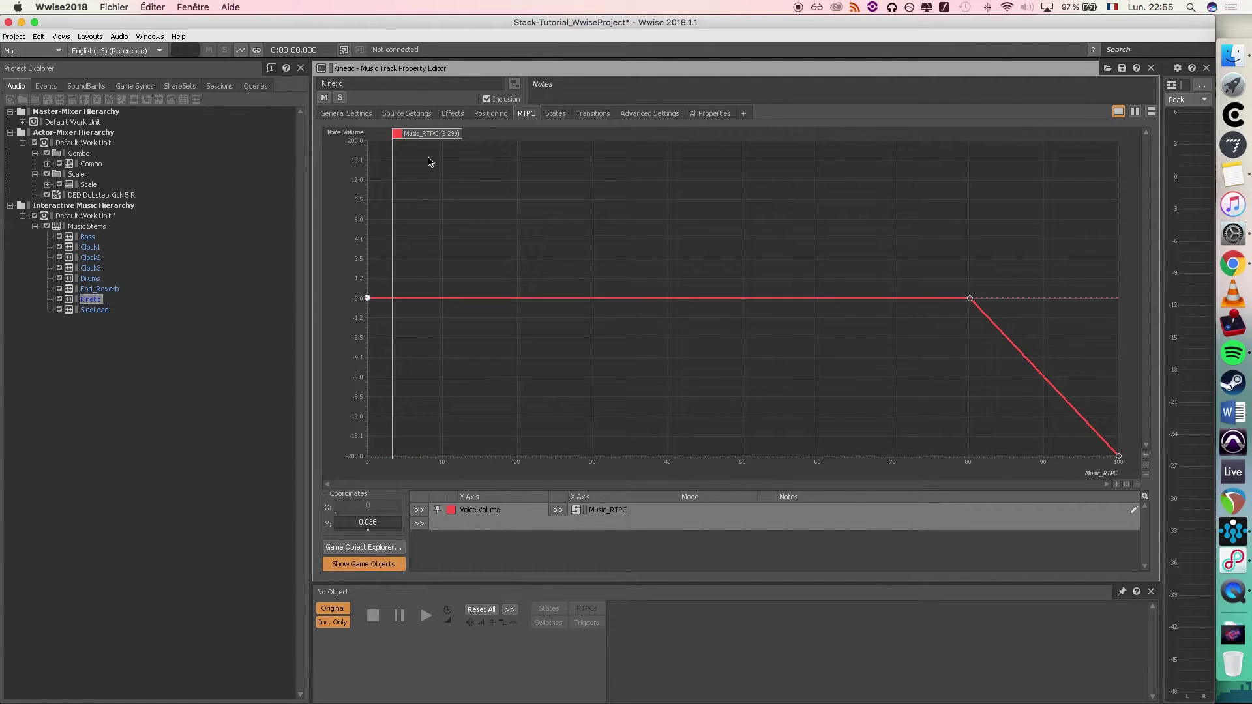
pyautogui.moveTo(454, 133); pyautogui.dragTo(339, 146)
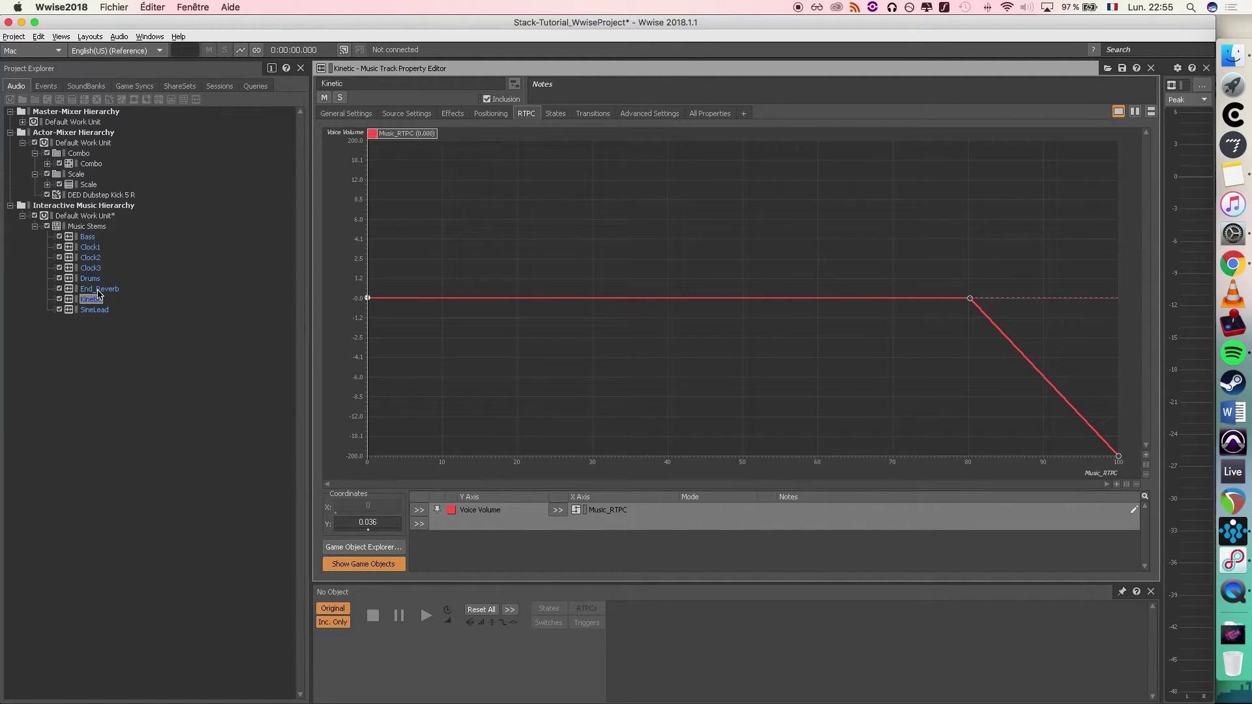
# - Add a Voice Volume RTPC driven by Music_RTPC to the Drums track
pyautogui.click(90, 279)
pyautogui.click(419, 509)
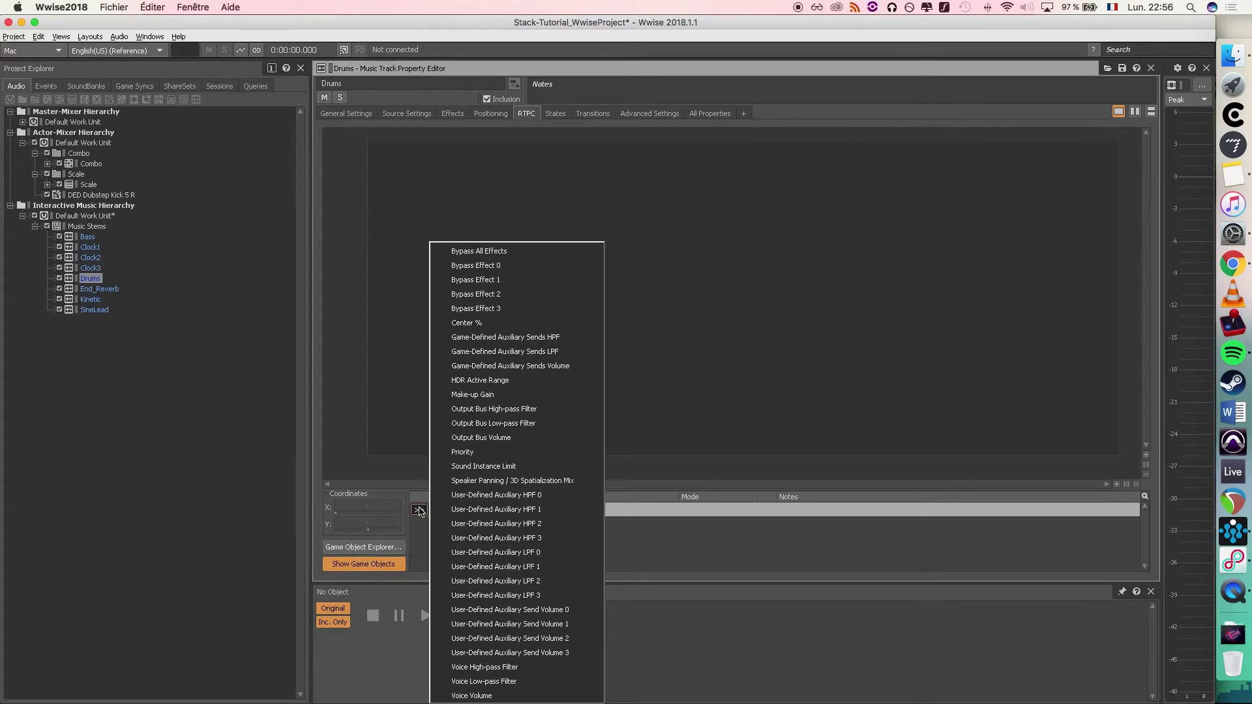
pyautogui.click(472, 696)
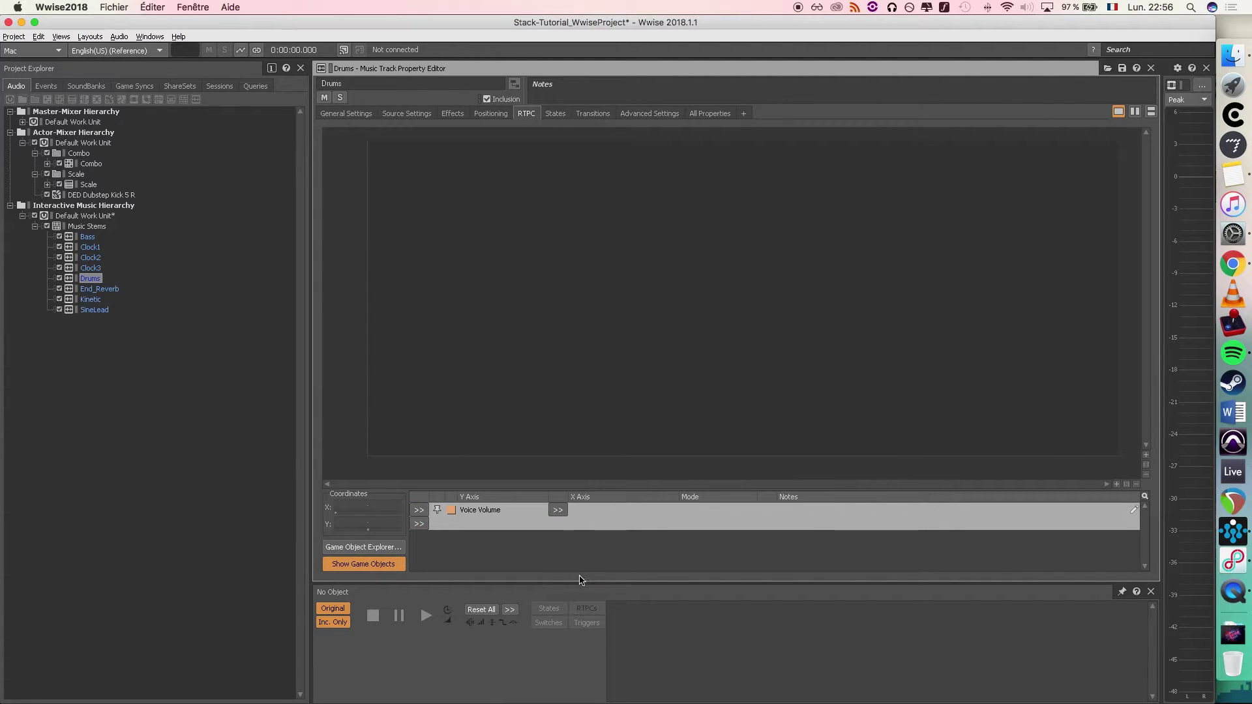
pyautogui.click(558, 512)
pyautogui.moveTo(620, 514)
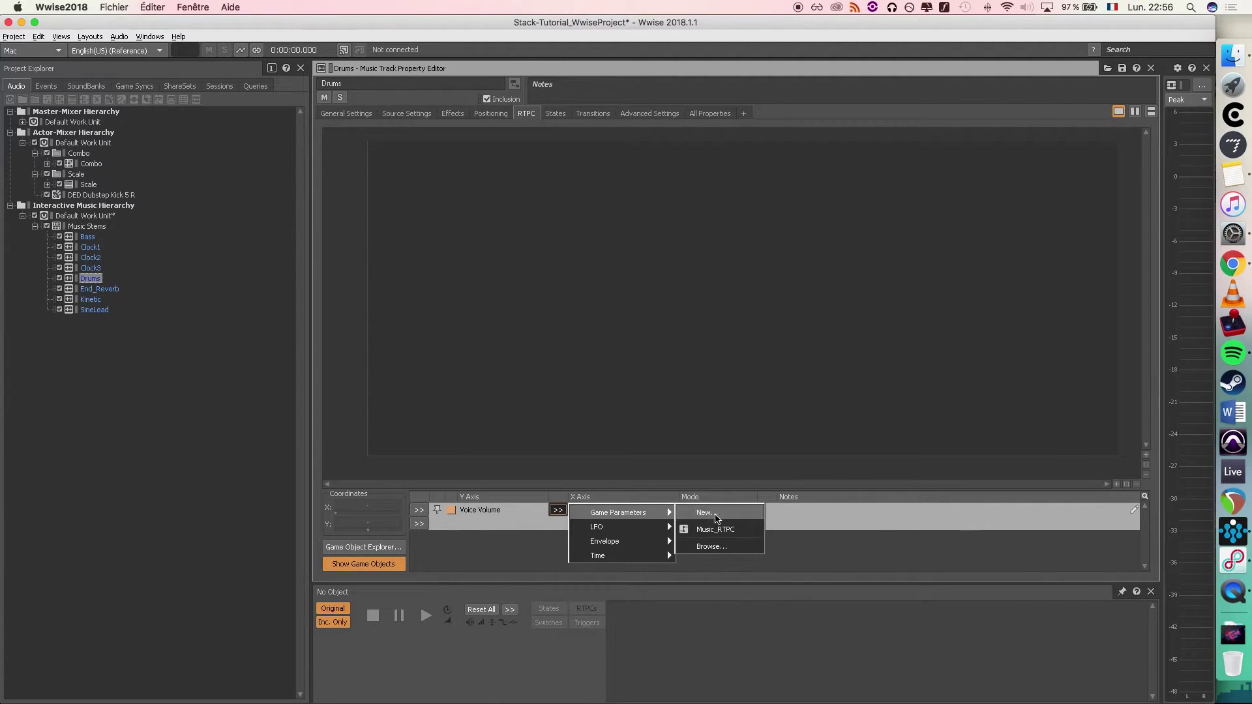
pyautogui.click(714, 527)
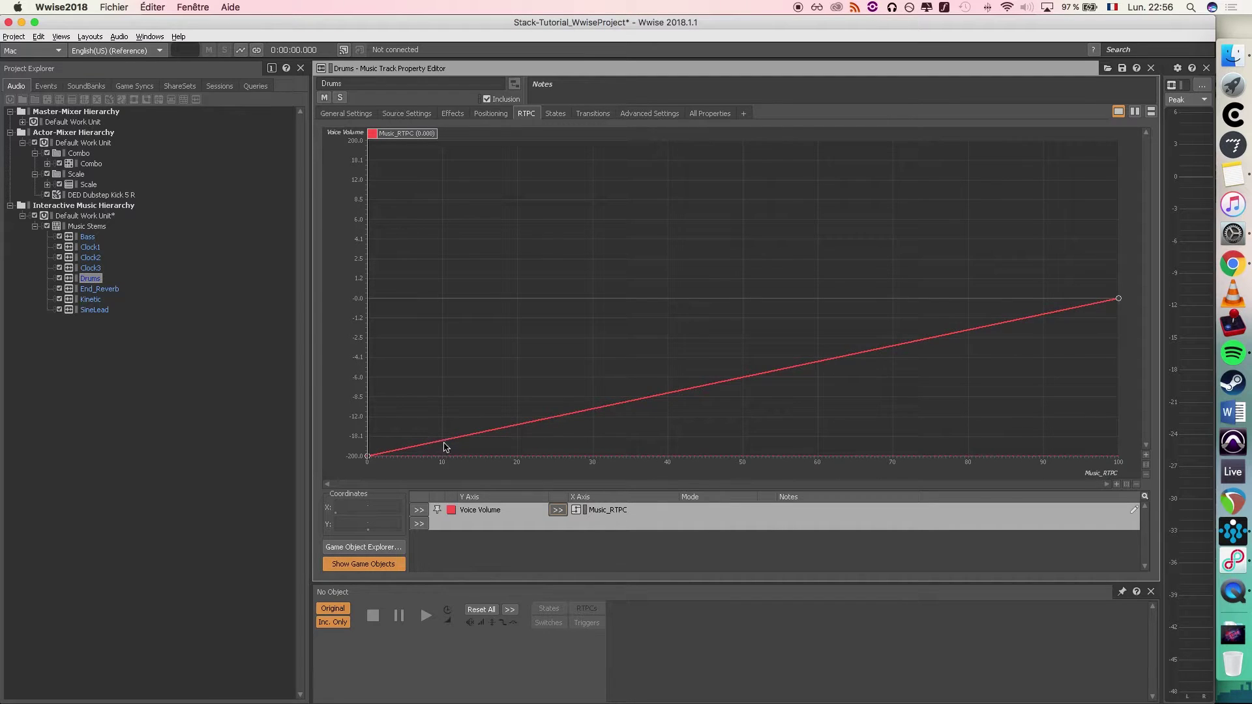
# - Shape the Drums curve: -200 until about 9, up to 0 dB at about 15, level to about 80, down to -200 at 100
pyautogui.doubleClick(969, 332)
pyautogui.moveTo(970, 325); pyautogui.dragTo(969, 300)
pyautogui.moveTo(1118, 298); pyautogui.dragTo(1118, 456)
pyautogui.doubleClick(452, 435)
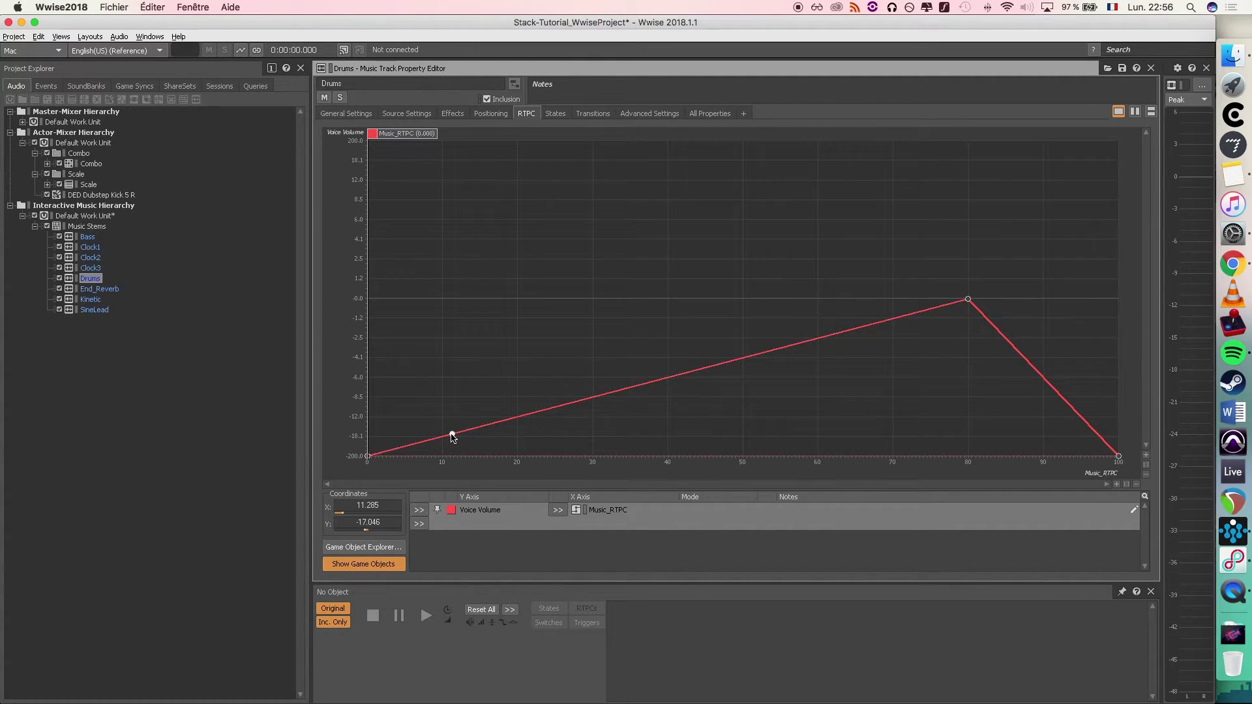
pyautogui.moveTo(452, 435); pyautogui.dragTo(482, 302)
pyautogui.doubleClick(486, 441)
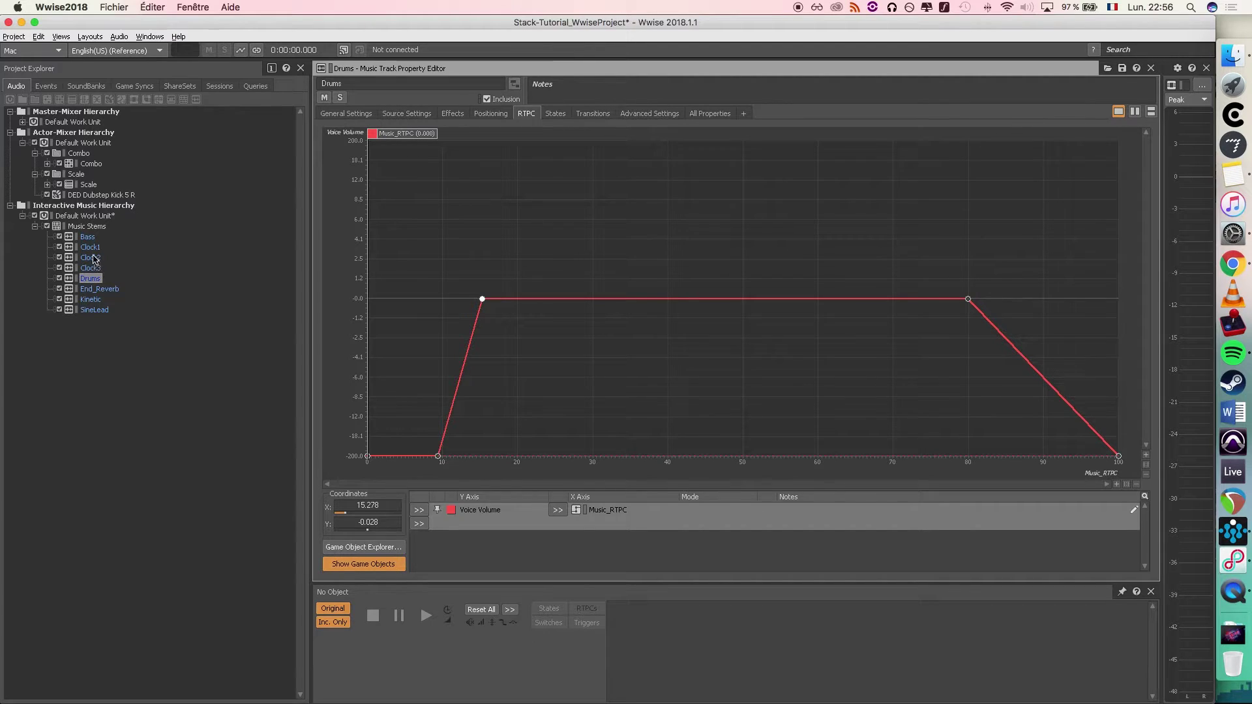
# - Add a Voice Volume RTPC driven by Music_RTPC to the Bass track
pyautogui.click(88, 237)
pyautogui.click(584, 477)
pyautogui.click(419, 510)
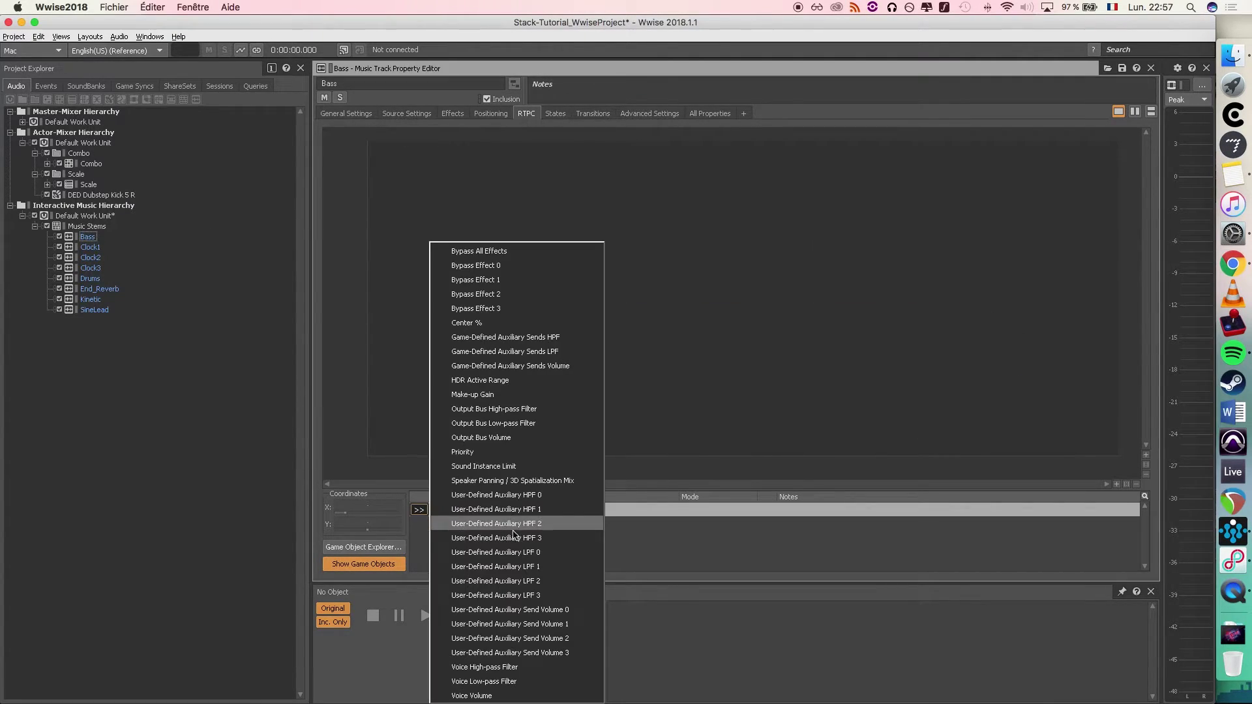
pyautogui.click(532, 696)
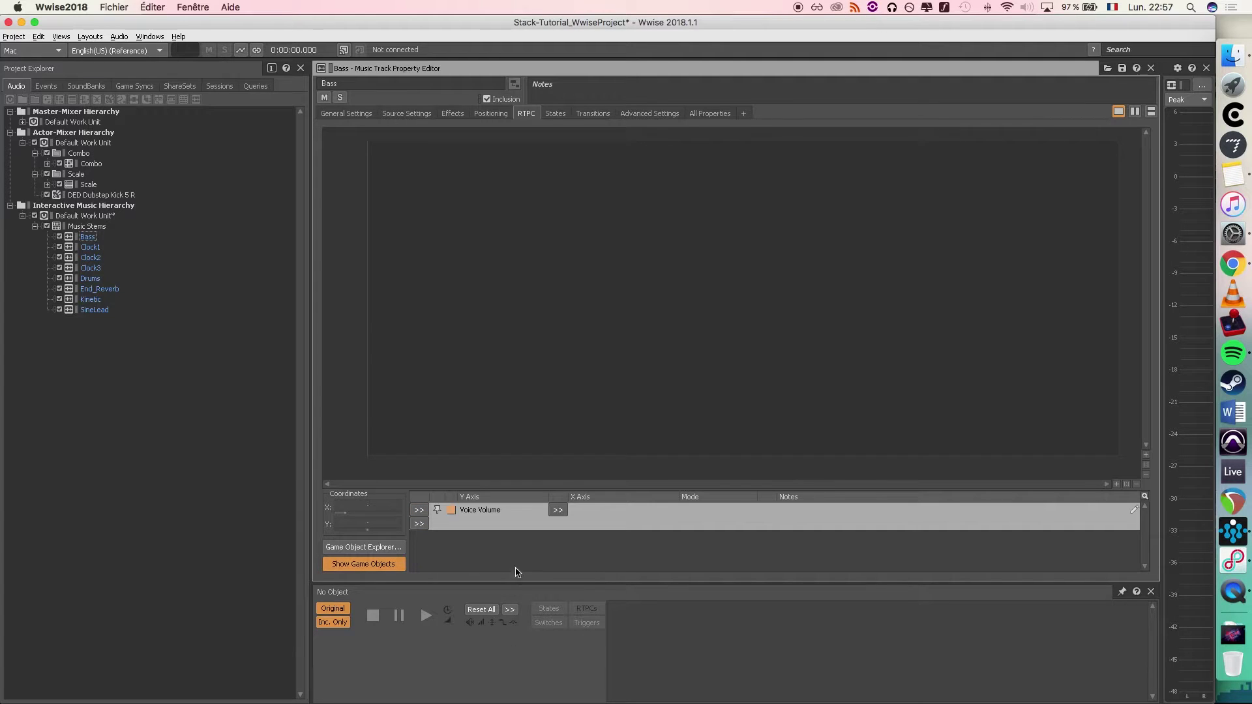
pyautogui.click(557, 510)
pyautogui.moveTo(630, 517)
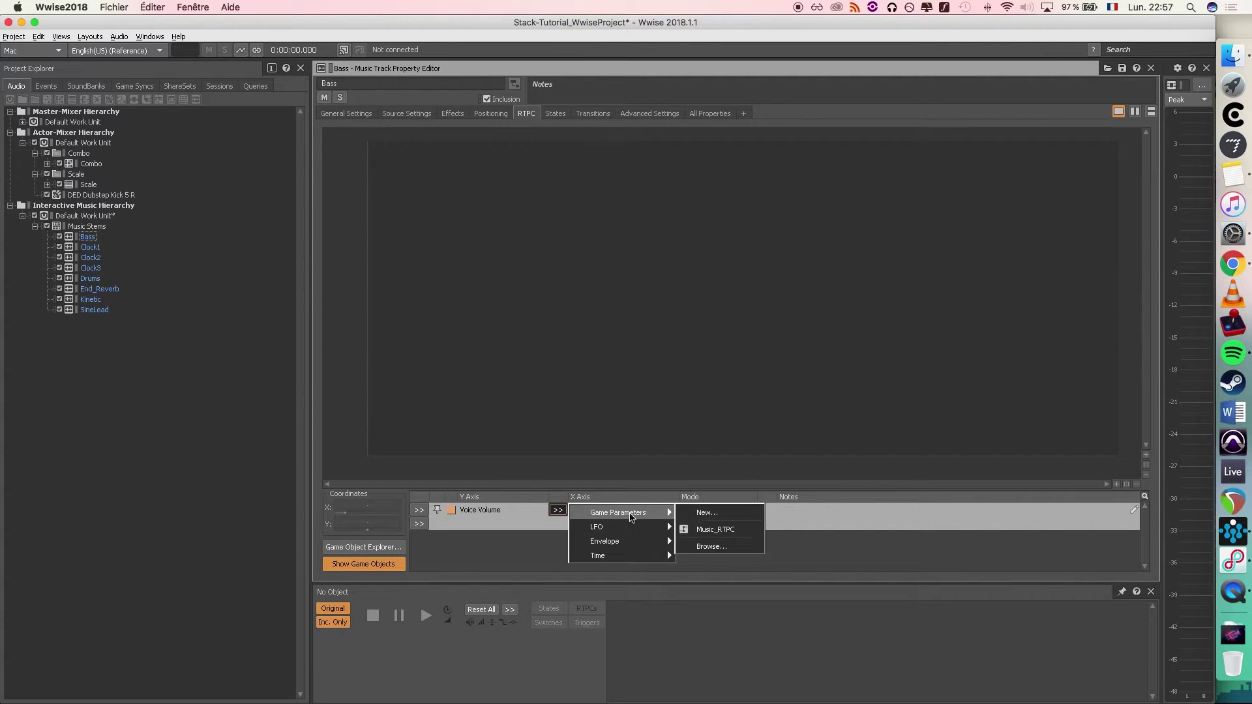
pyautogui.click(736, 529)
# - Shape the Bass volume curve to rise to about 0 dB at about 10, stay level to about 80, and fall to -200 at 100
pyautogui.doubleClick(448, 439)
pyautogui.moveTo(447, 439); pyautogui.dragTo(446, 305)
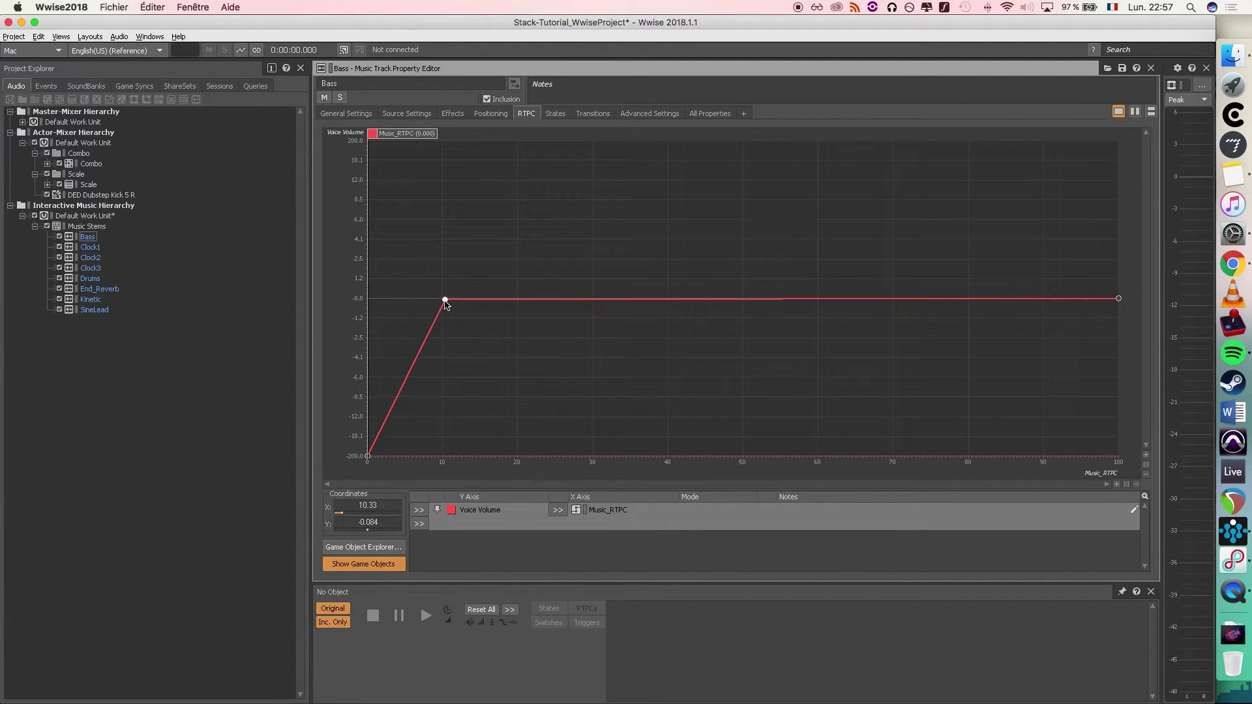
pyautogui.doubleClick(969, 300)
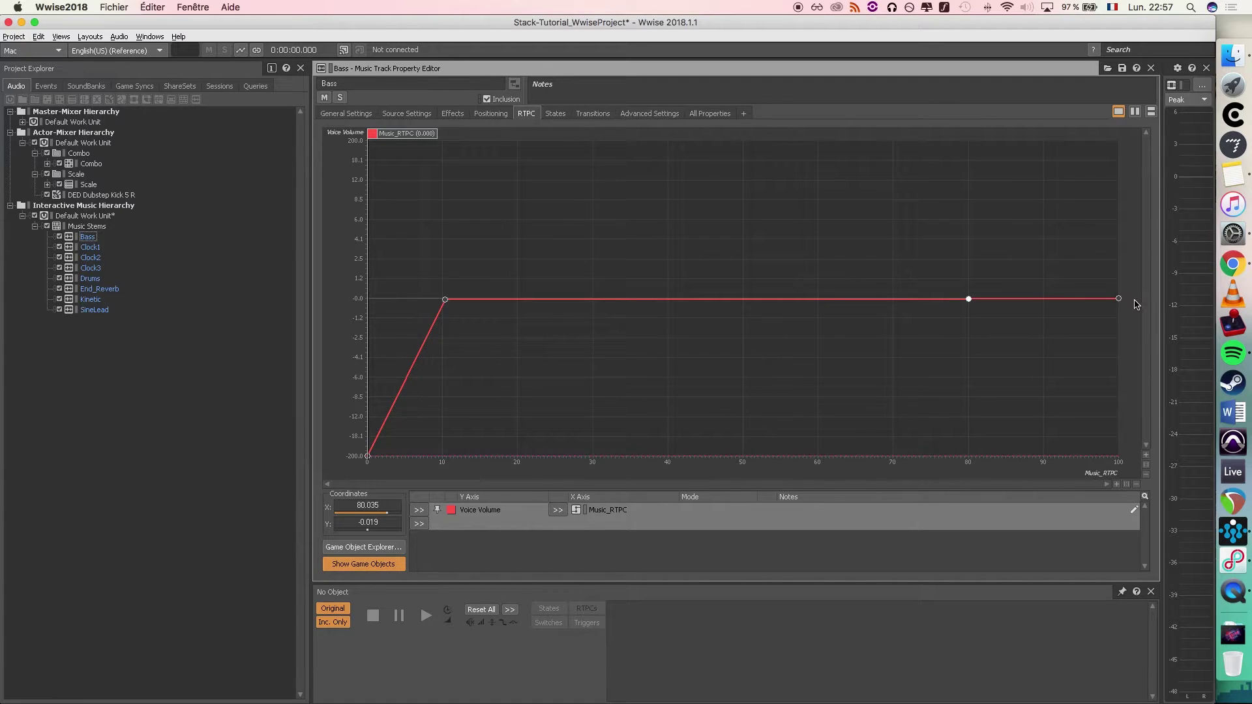
pyautogui.moveTo(1120, 301); pyautogui.dragTo(1119, 456)
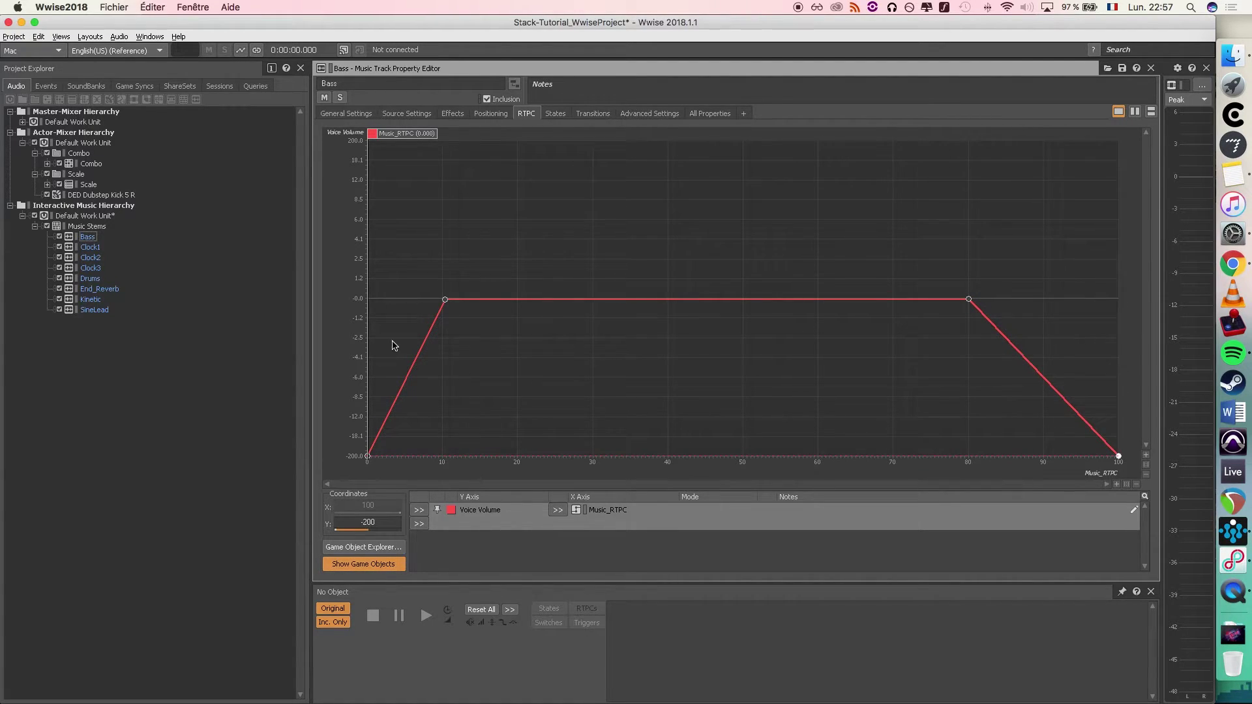
# - Add a Voice Volume RTPC driven by Music_RTPC to the Clock1 track
pyautogui.click(89, 247)
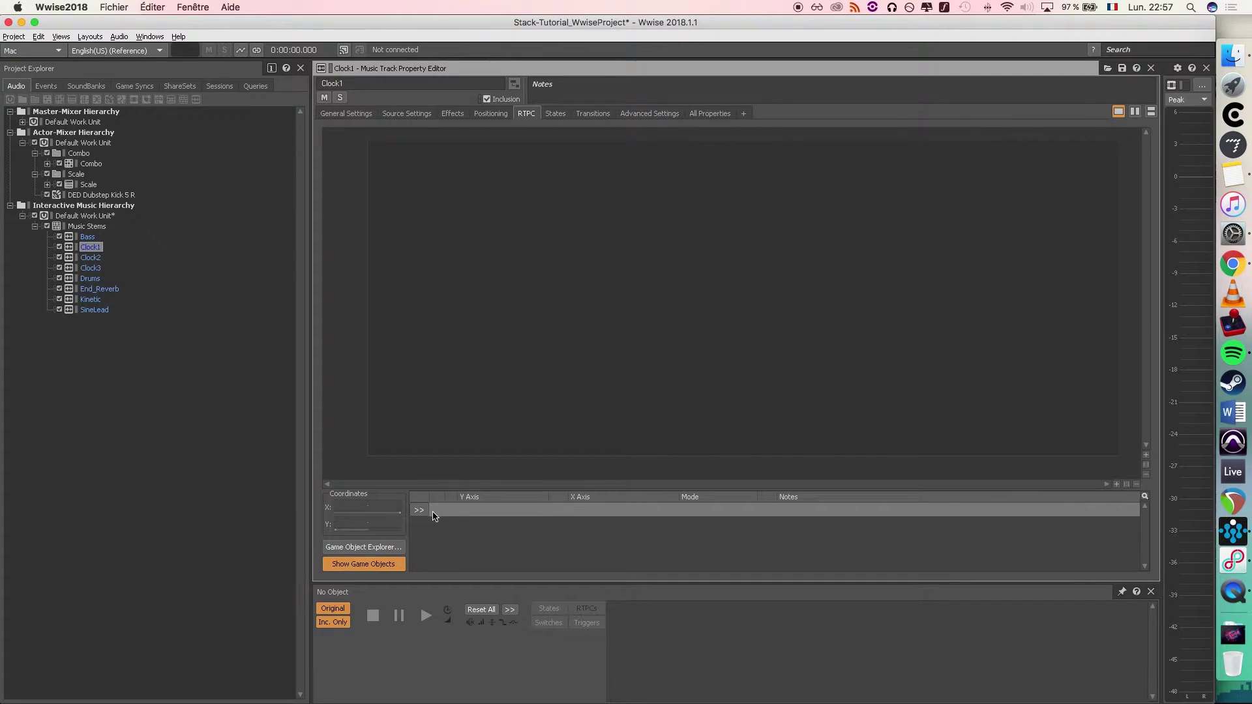
pyautogui.click(418, 509)
pyautogui.click(483, 696)
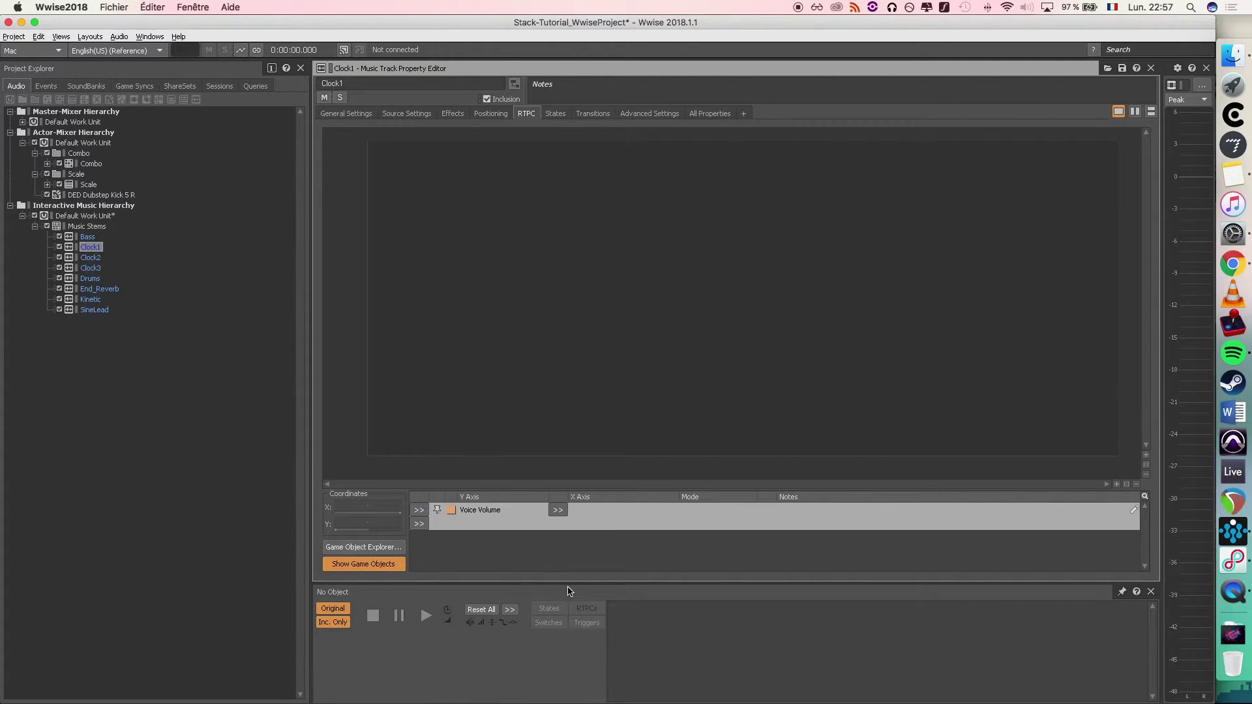
pyautogui.click(558, 510)
pyautogui.moveTo(623, 512)
pyautogui.click(715, 528)
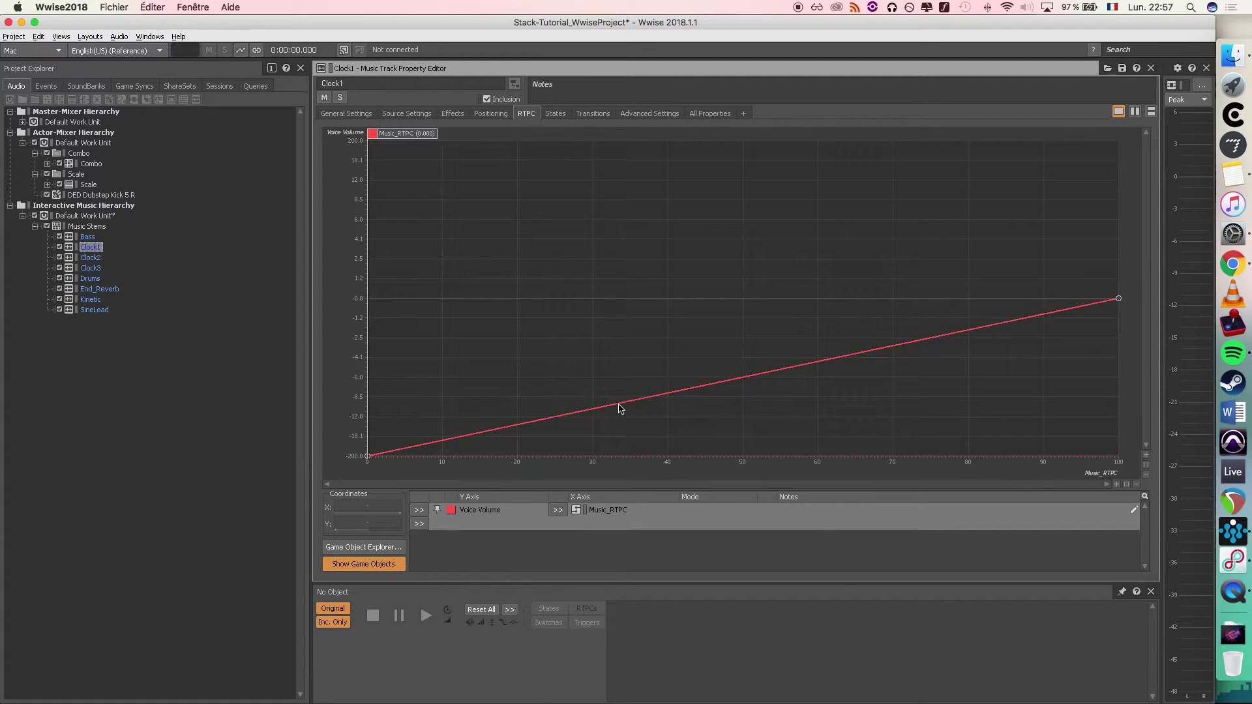
# - Shape the Clock1 volume curve: -200 until about 35, up to about 0 dB at 40, level to about 80, down to -200 at 100
pyautogui.doubleClick(663, 397)
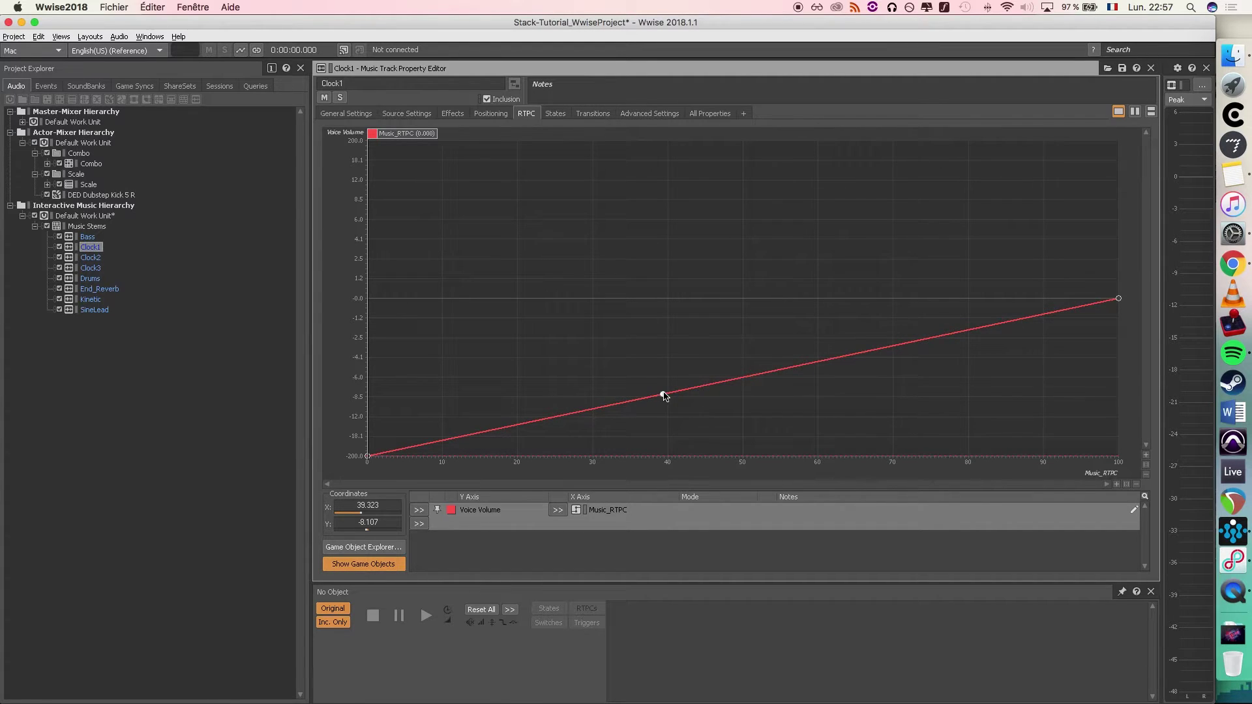
pyautogui.moveTo(662, 397); pyautogui.dragTo(668, 465)
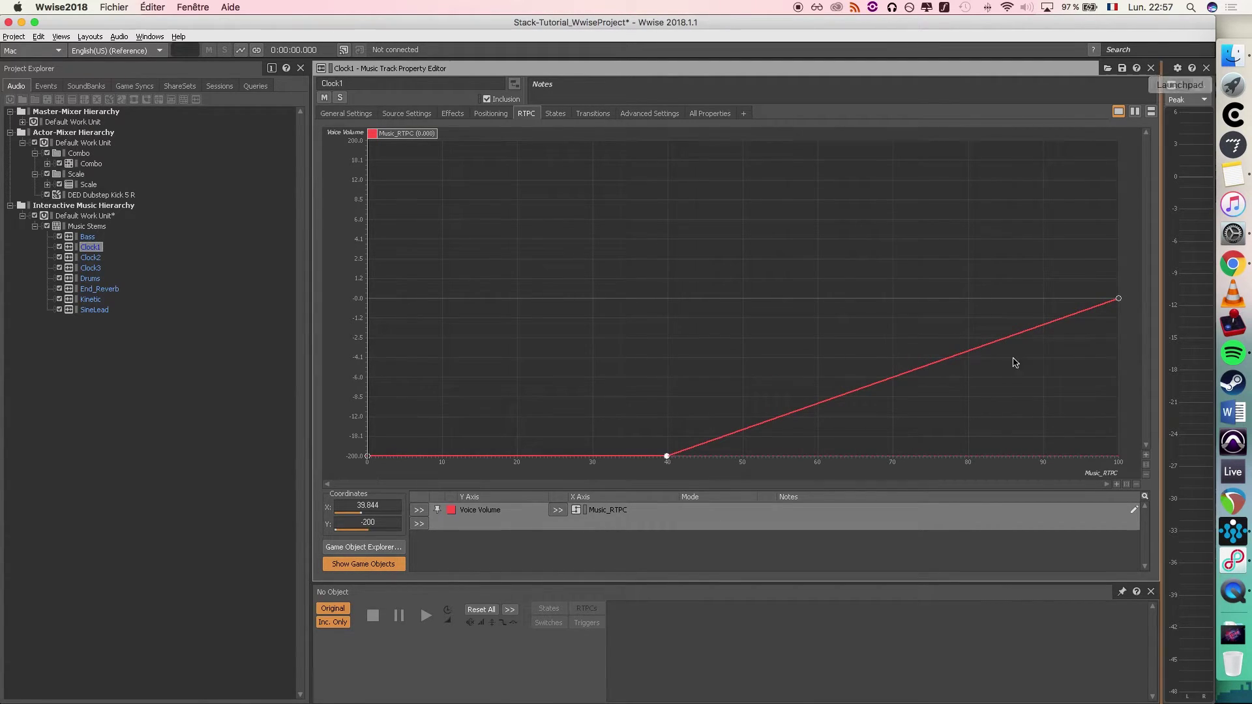
pyautogui.click(968, 356)
pyautogui.doubleClick(968, 356)
pyautogui.moveTo(968, 356); pyautogui.dragTo(970, 302)
pyautogui.moveTo(1118, 299); pyautogui.dragTo(1117, 455)
pyautogui.click(665, 460)
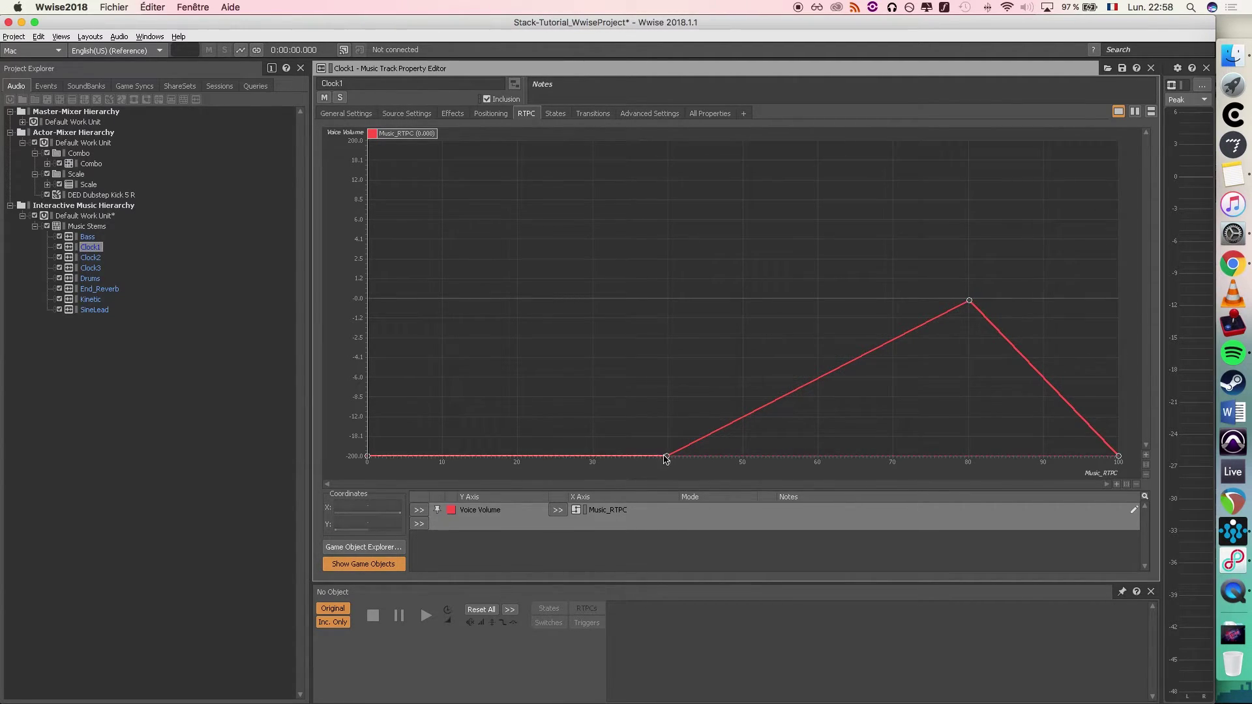
pyautogui.doubleClick(630, 457)
pyautogui.click(667, 454)
pyautogui.moveTo(667, 446); pyautogui.dragTo(672, 303)
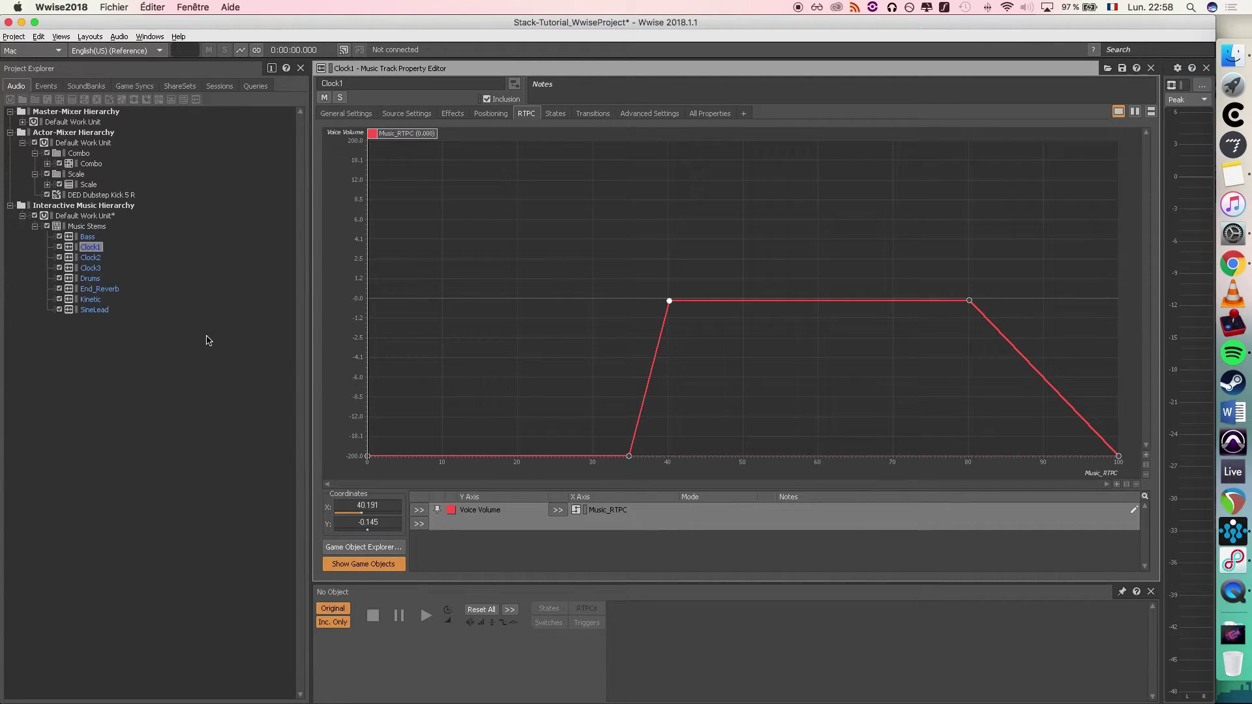
# - Add a Voice Volume RTPC driven by Music_RTPC to the Clock2 track
pyautogui.click(94, 258)
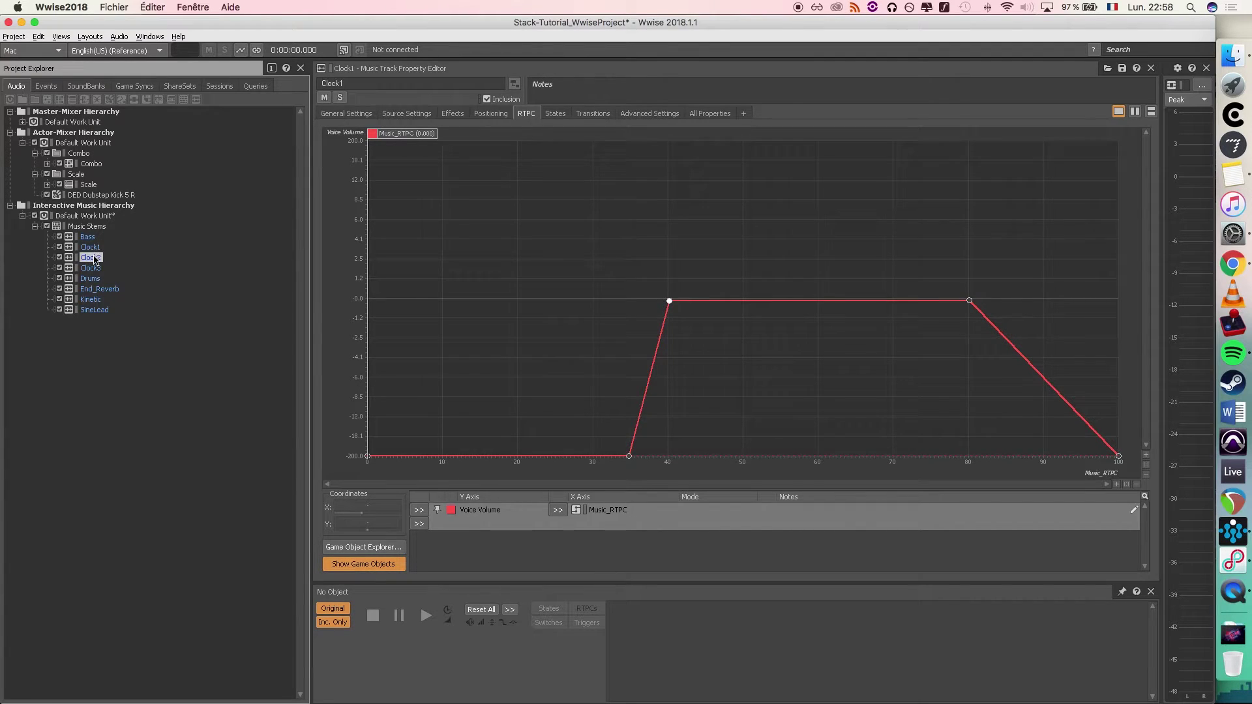
pyautogui.click(418, 510)
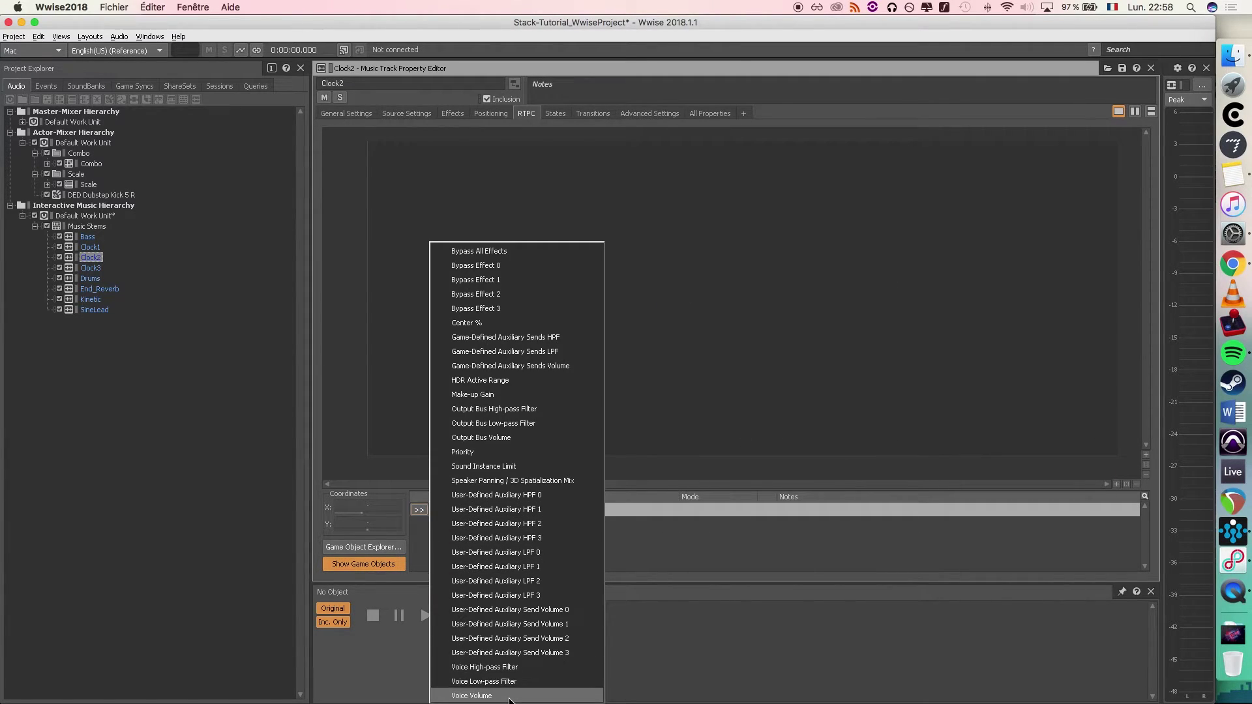
pyautogui.click(483, 695)
pyautogui.click(557, 510)
pyautogui.moveTo(597, 515)
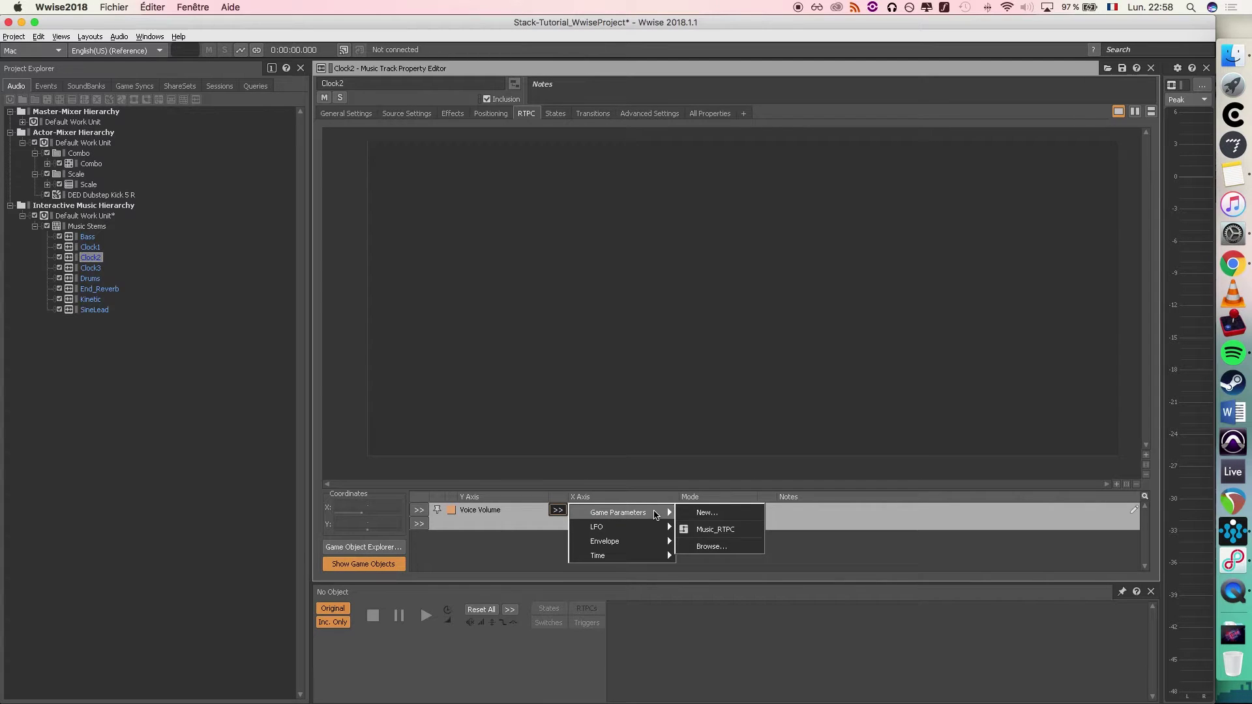
pyautogui.click(720, 528)
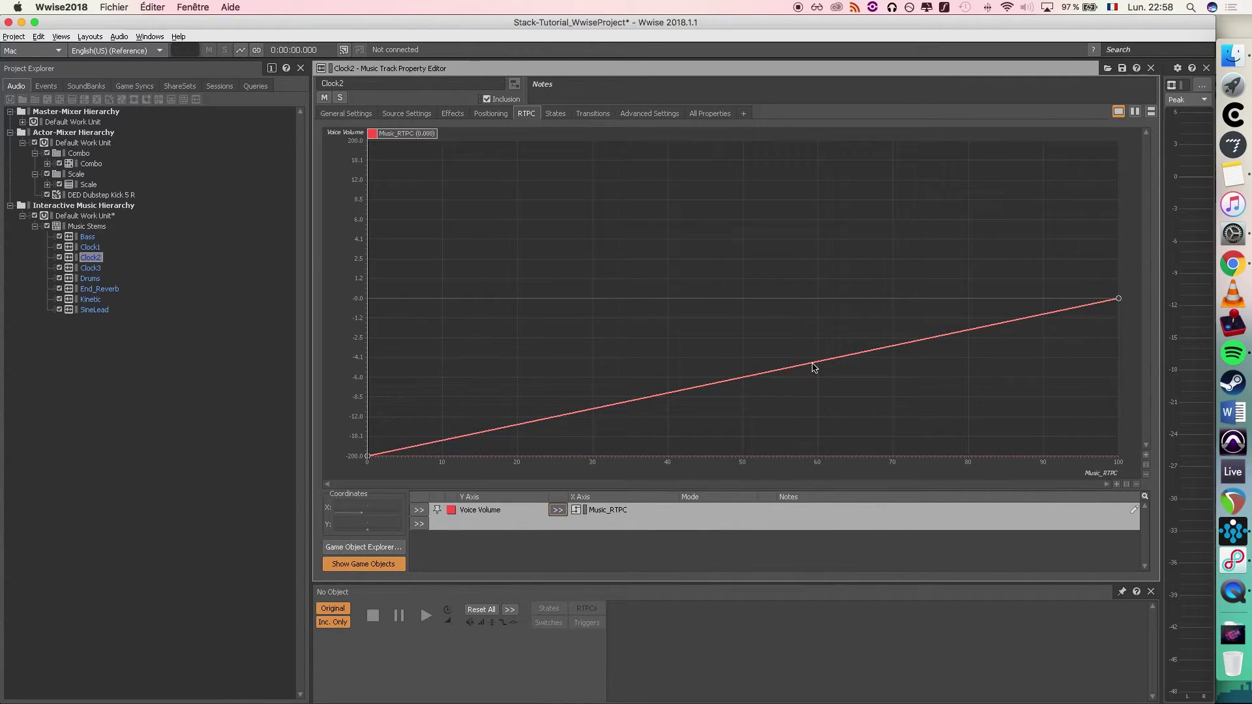
# - Shape the Clock2 volume curve: -200 until about 51, up to 0 dB at about 60, level to about 80, down to -200 at 100
pyautogui.doubleClick(818, 363)
pyautogui.moveTo(819, 363); pyautogui.dragTo(758, 489)
pyautogui.doubleClick(770, 316)
pyautogui.doubleClick(969, 300)
pyautogui.moveTo(1118, 298); pyautogui.dragTo(1109, 480)
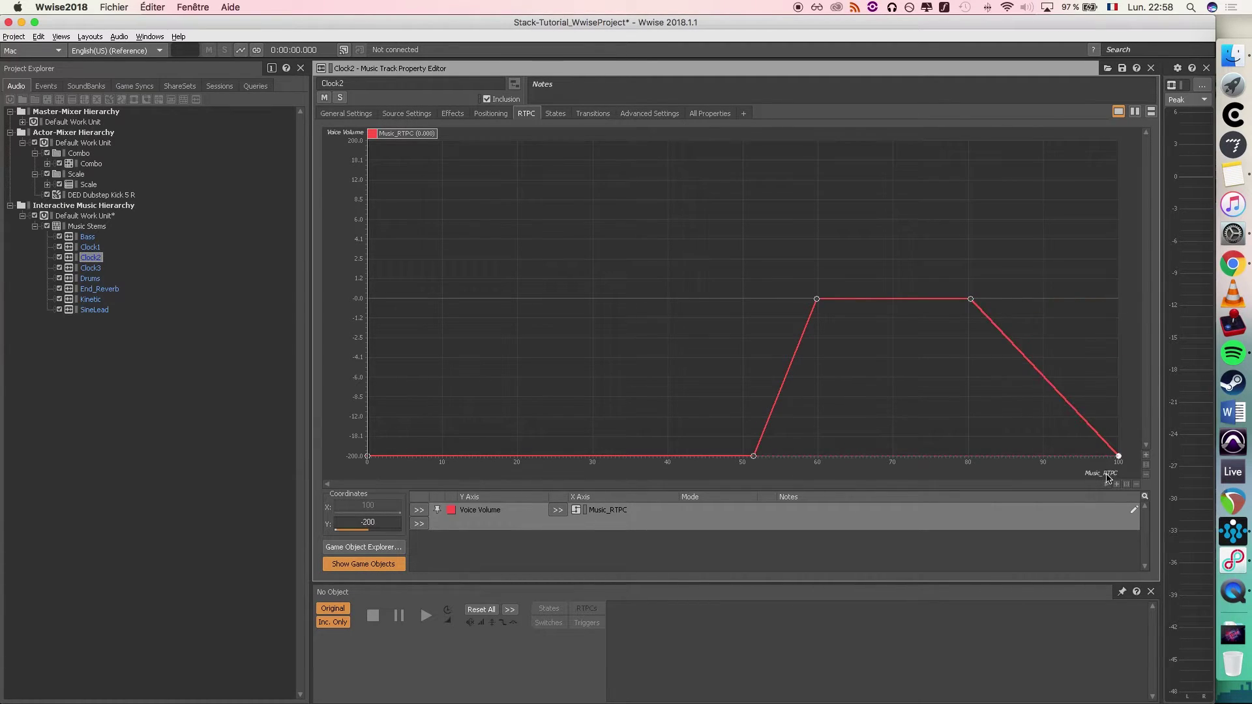
# - Add a Voice Volume RTPC driven by Music_RTPC to the Clock3 track
pyautogui.click(91, 268)
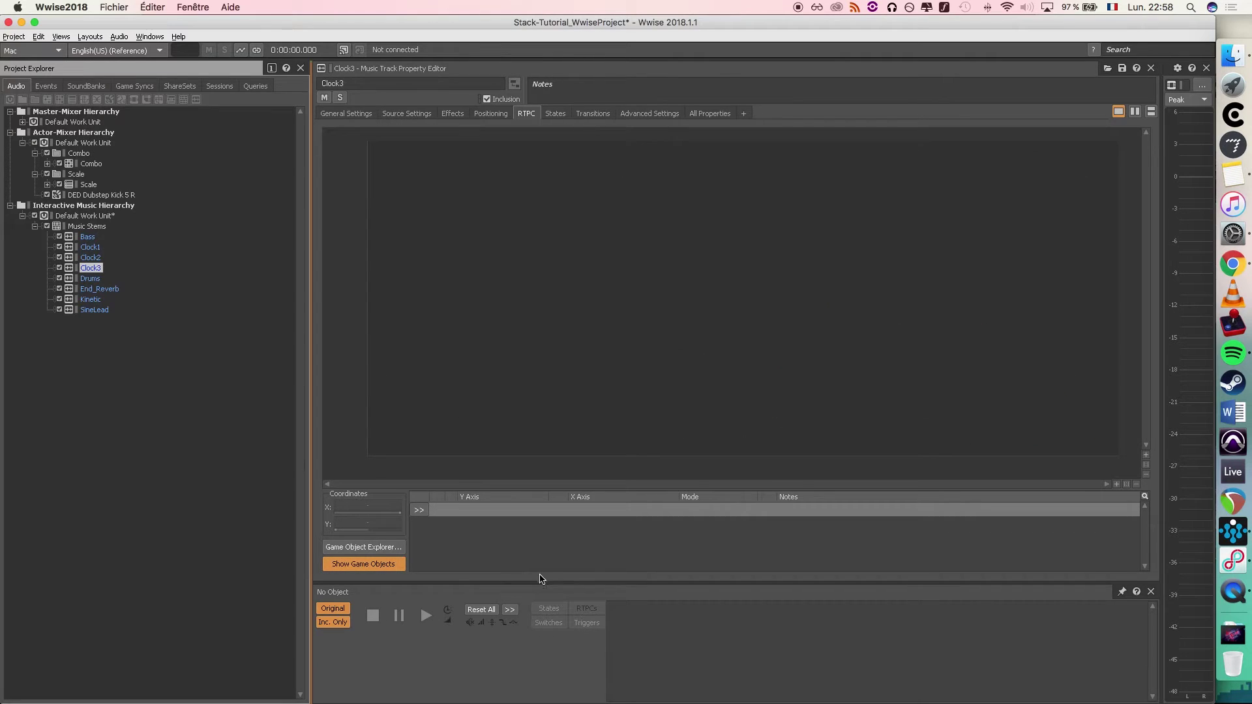
pyautogui.click(418, 510)
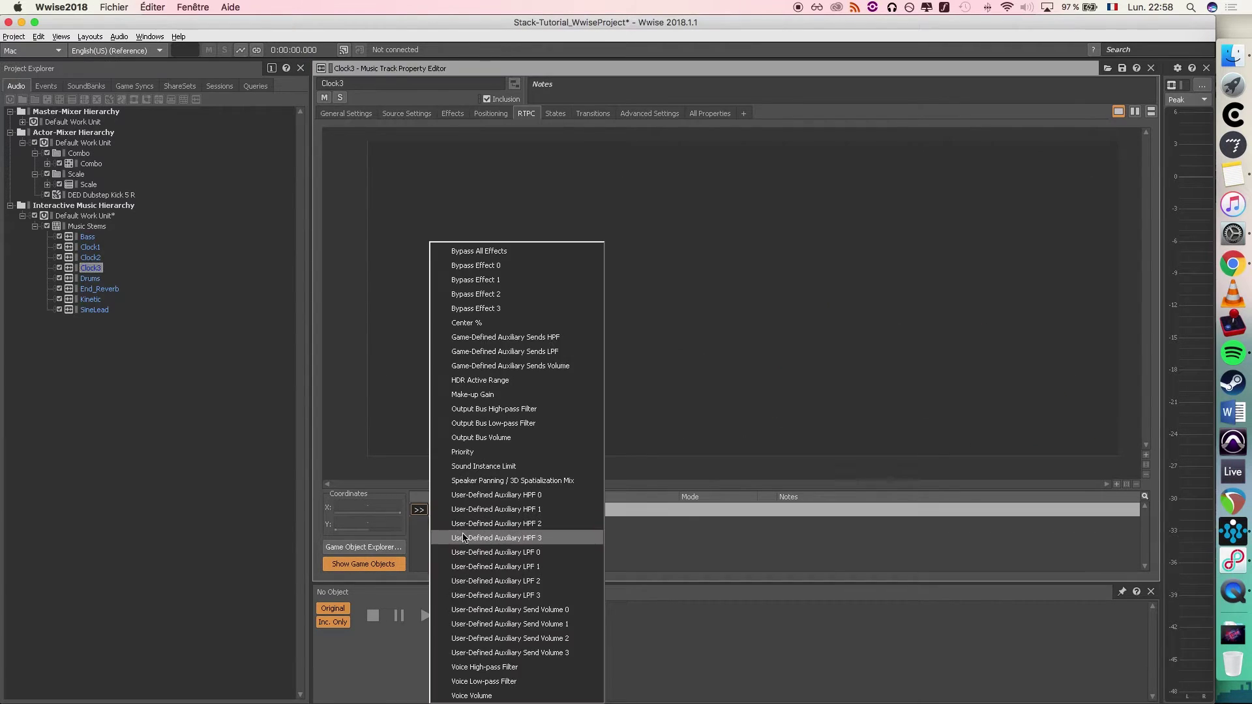
pyautogui.click(508, 692)
pyautogui.click(557, 510)
pyautogui.moveTo(628, 518)
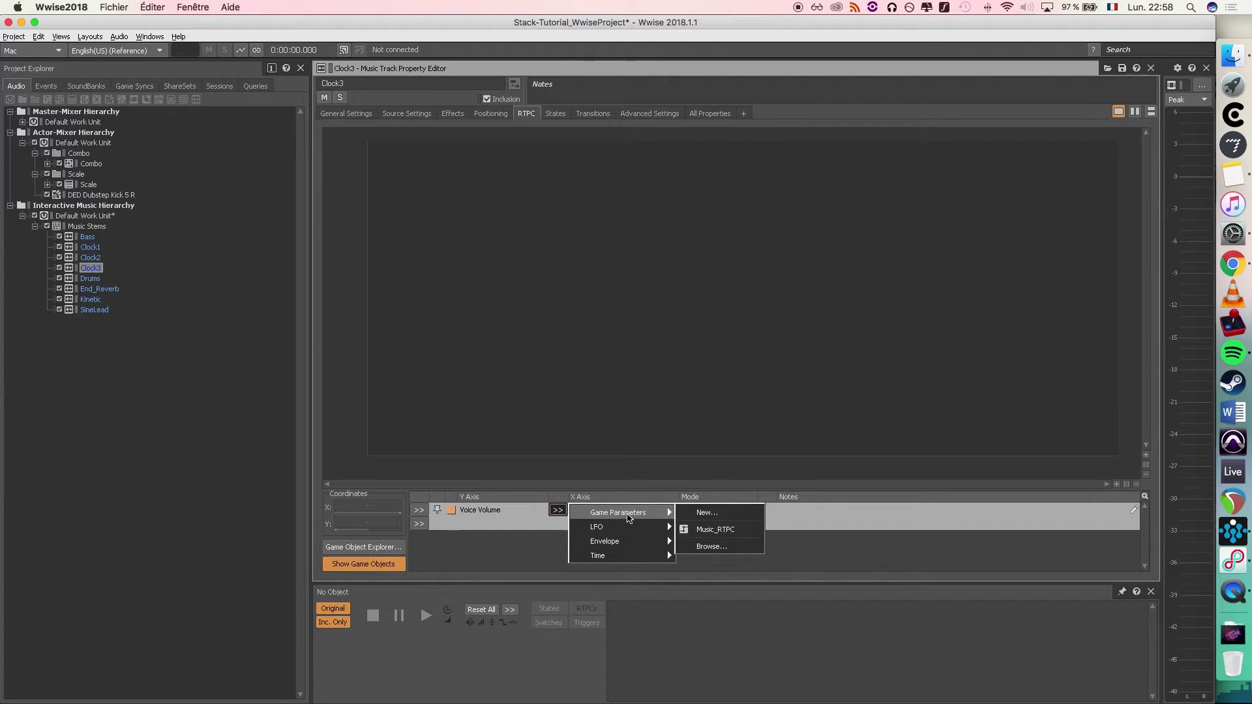
pyautogui.click(717, 530)
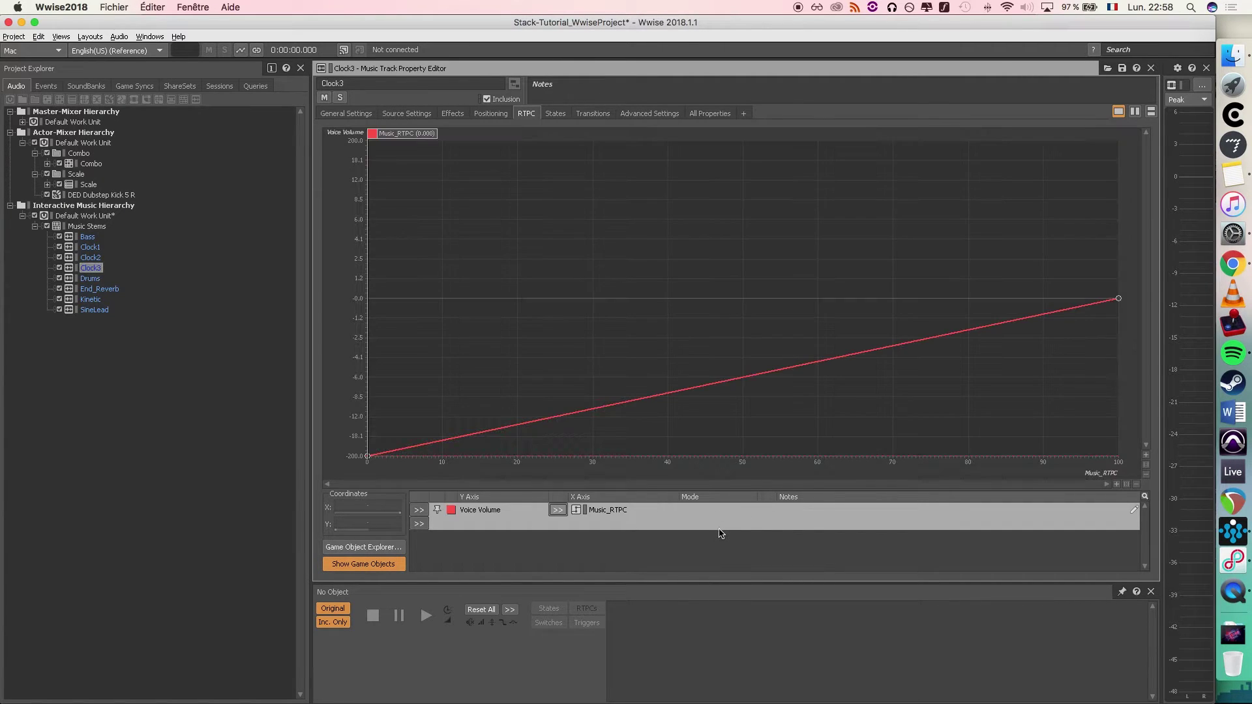
# - Shape the Clock3 volume curve: -200 until about 75, up to about 0 dB at 80, down to -200 at 100
pyautogui.doubleClick(941, 337)
pyautogui.moveTo(941, 337); pyautogui.dragTo(930, 462)
pyautogui.doubleClick(1021, 374)
pyautogui.moveTo(1021, 373); pyautogui.dragTo(970, 299)
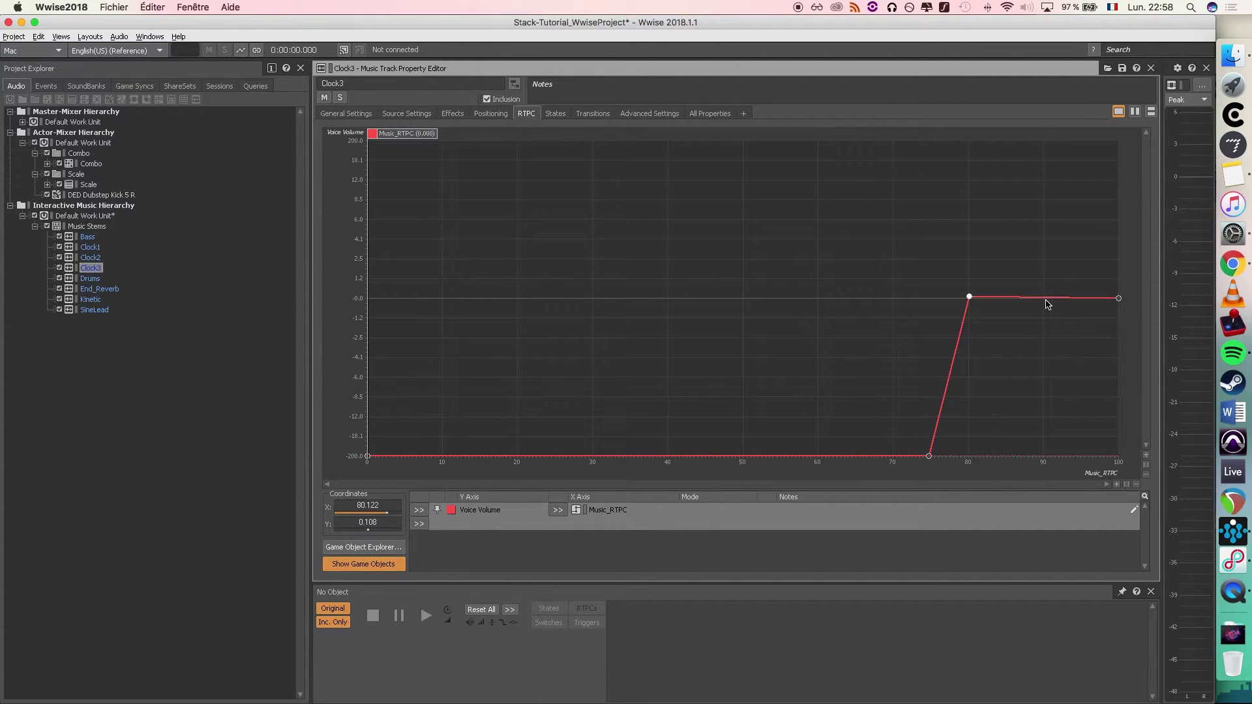
pyautogui.moveTo(1120, 300); pyautogui.dragTo(1118, 457)
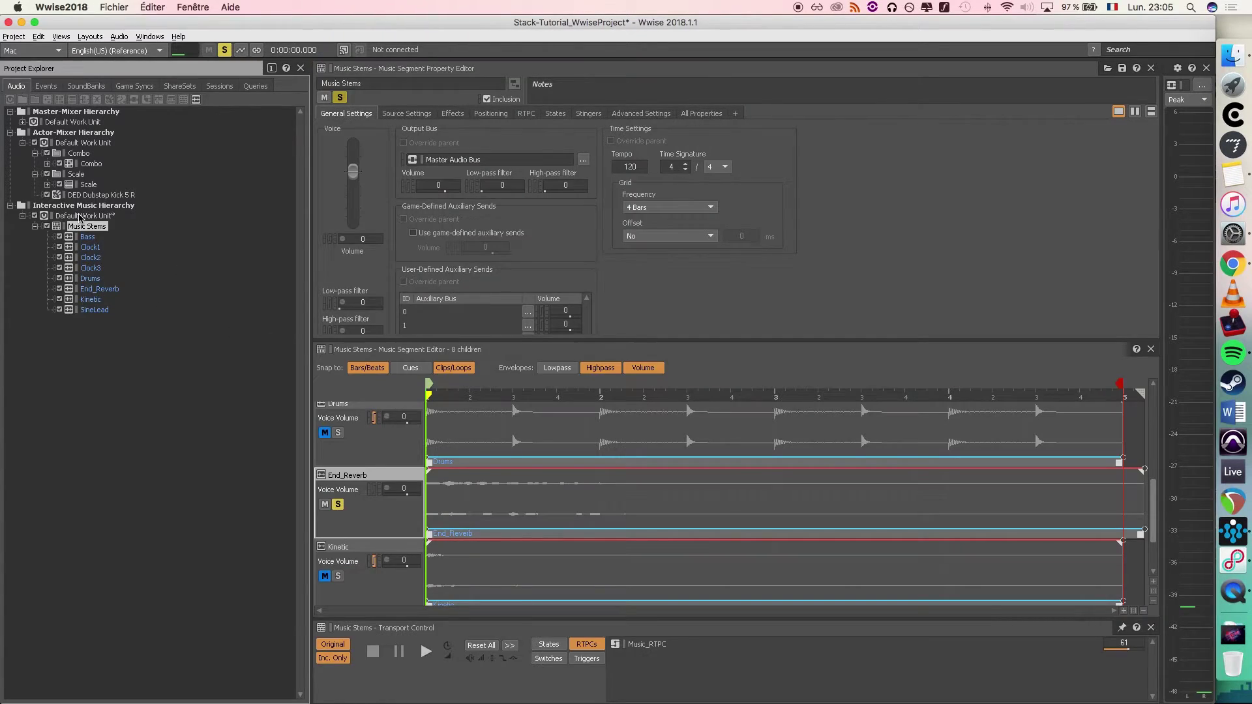
# - Create a music segment named Game_over_music in the Interactive Music default work unit and move the End_Reverb track into it
pyautogui.click(80, 216)
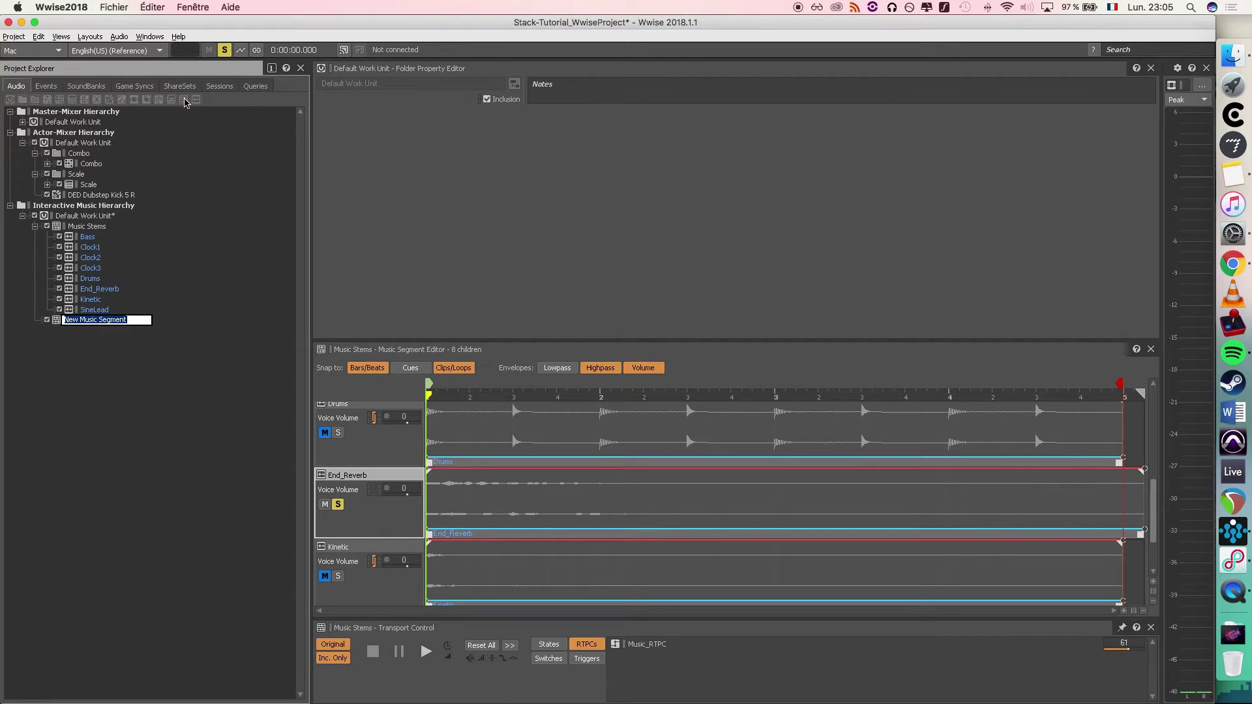
pyautogui.write('Game_over_musoic')
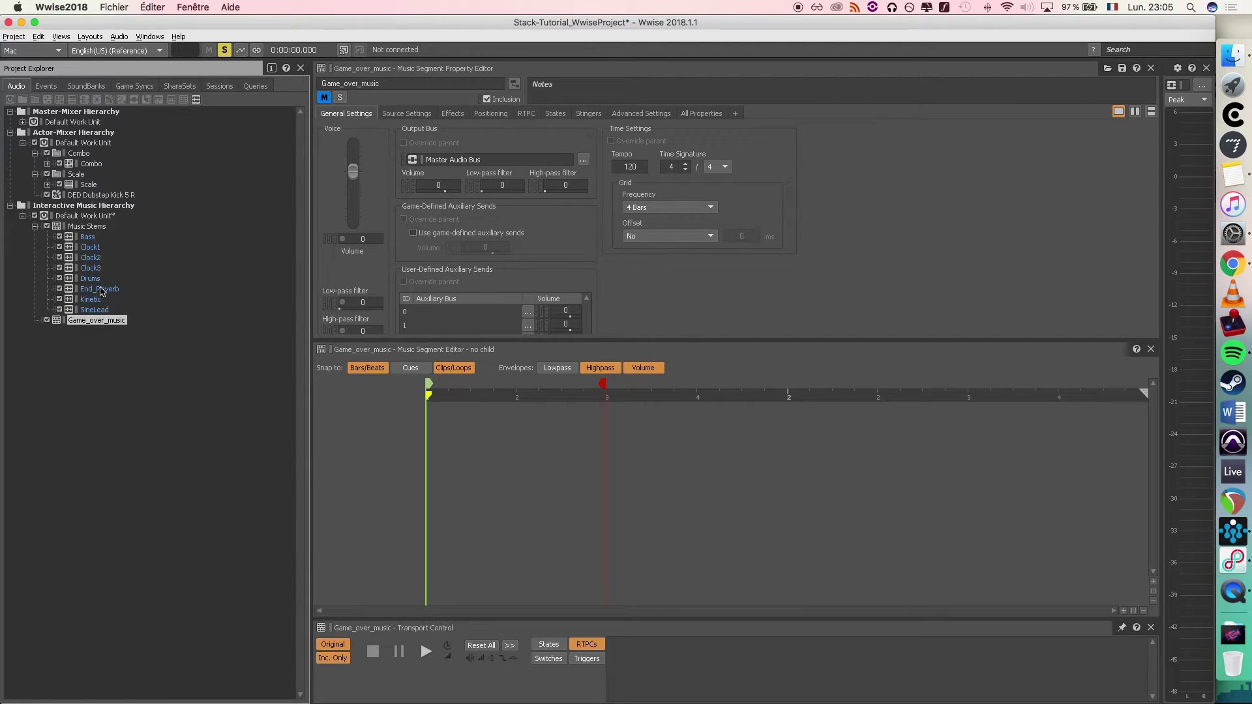
pyautogui.moveTo(101, 290); pyautogui.dragTo(98, 321)
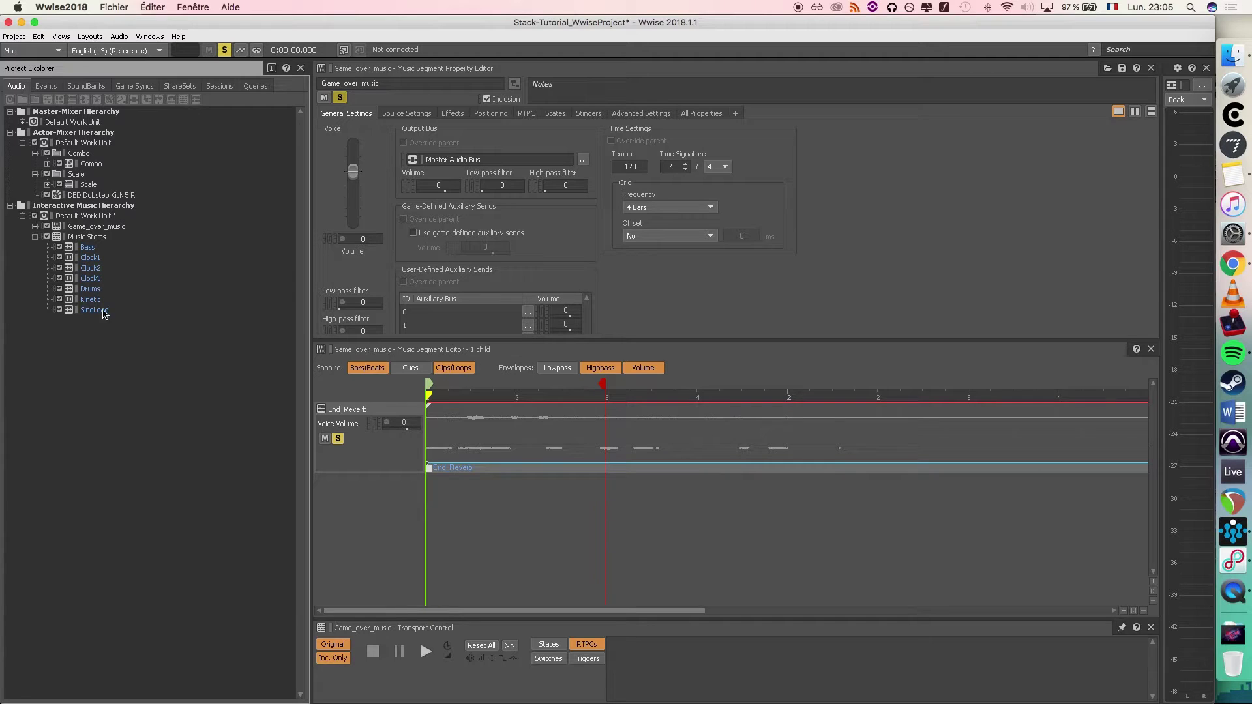
# - Give the Music Stems segment a new parent Music Playlist Container named Game_Music_Playlist
pyautogui.click(35, 238)
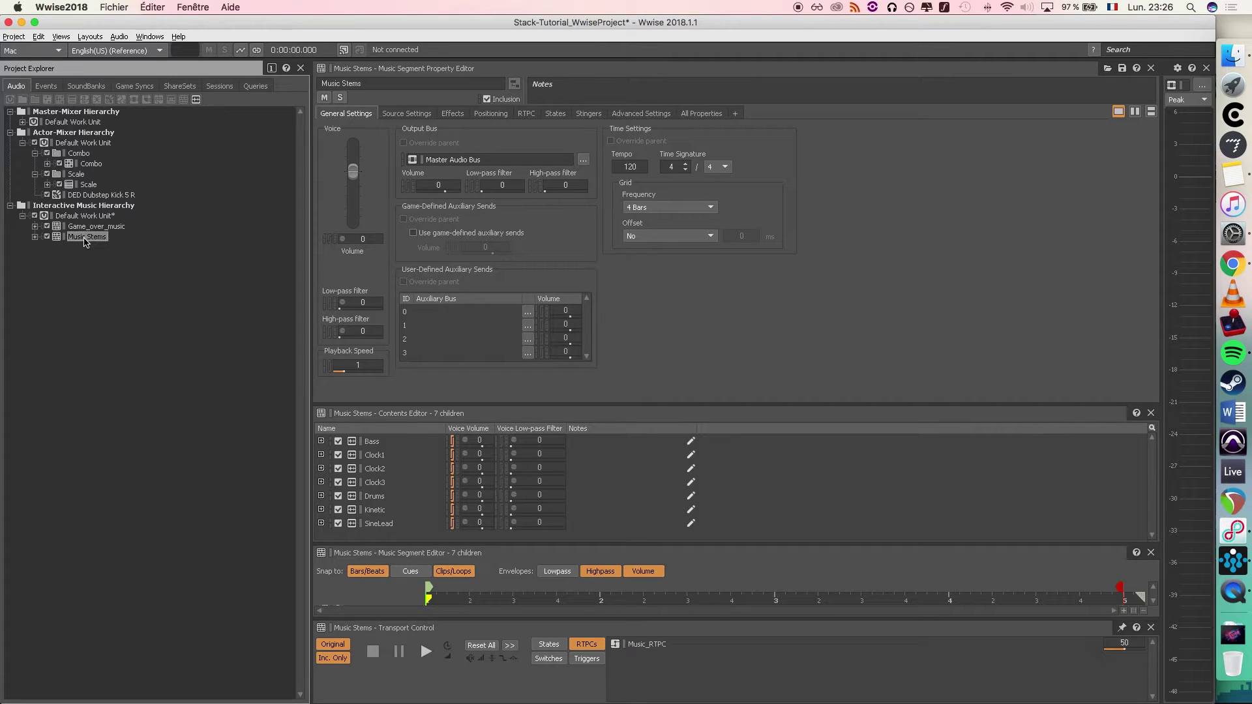
pyautogui.click(85, 237)
pyautogui.rightClick(85, 239)
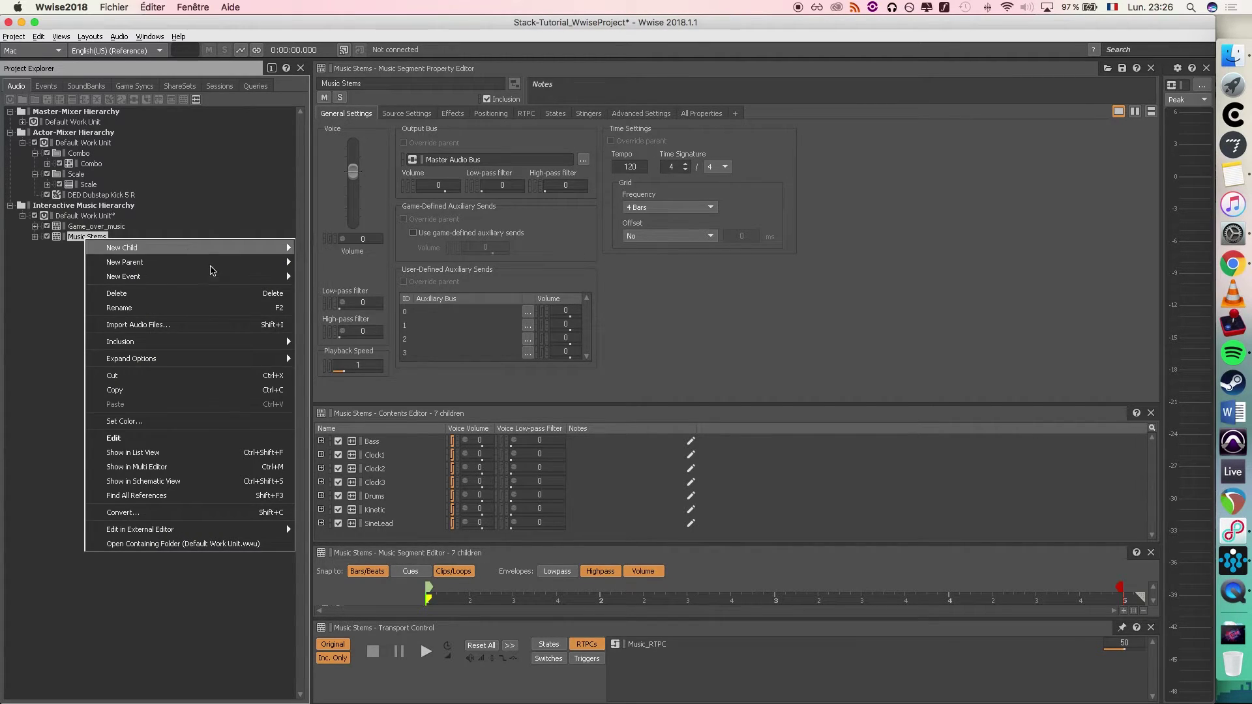
pyautogui.moveTo(242, 267)
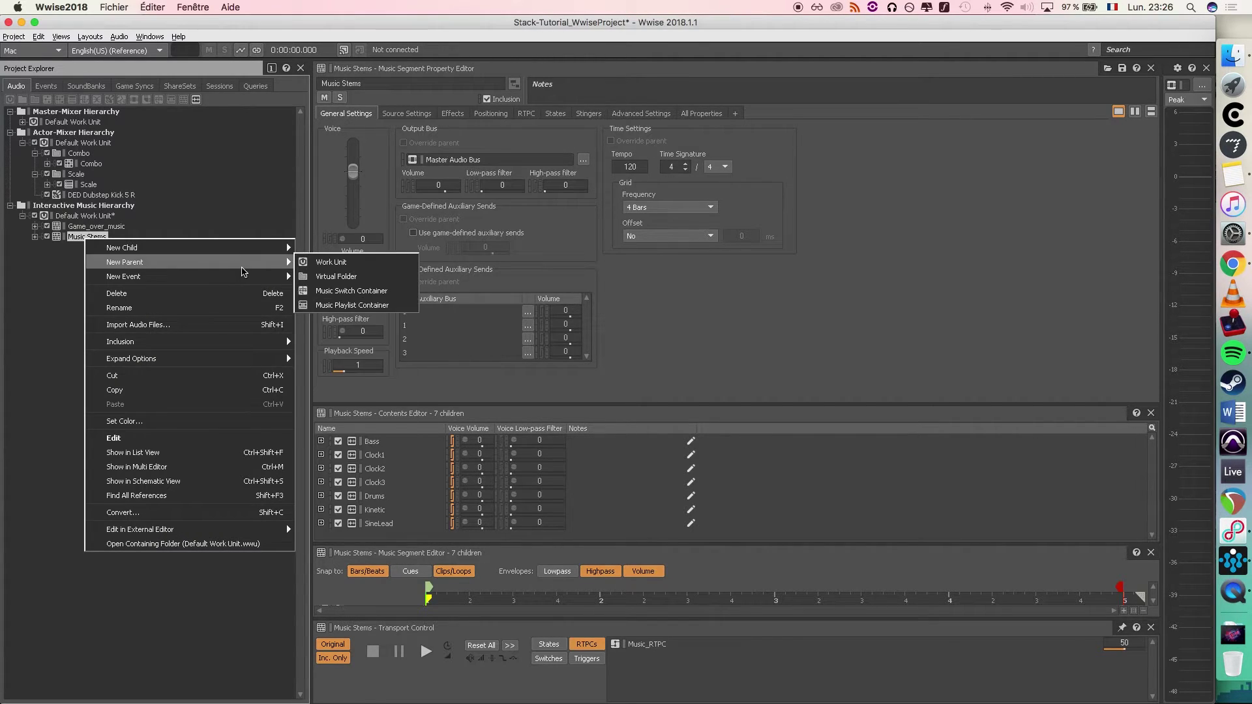
pyautogui.click(366, 304)
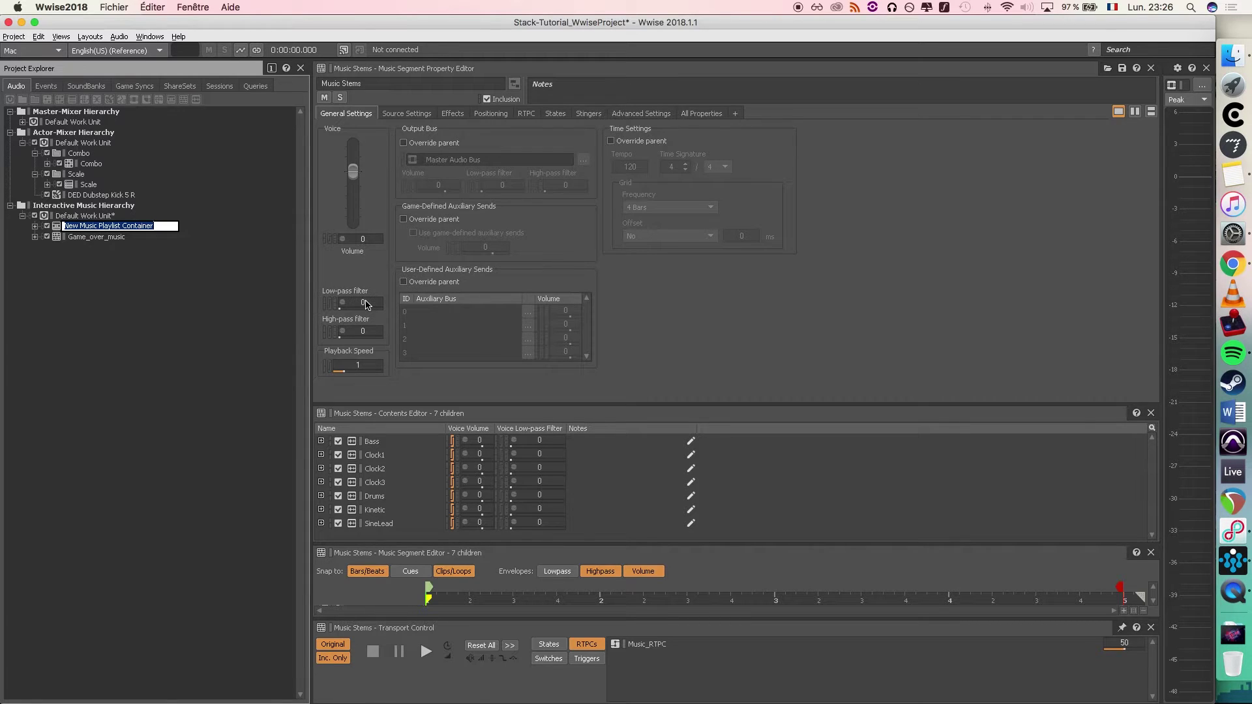
pyautogui.write('Gam')
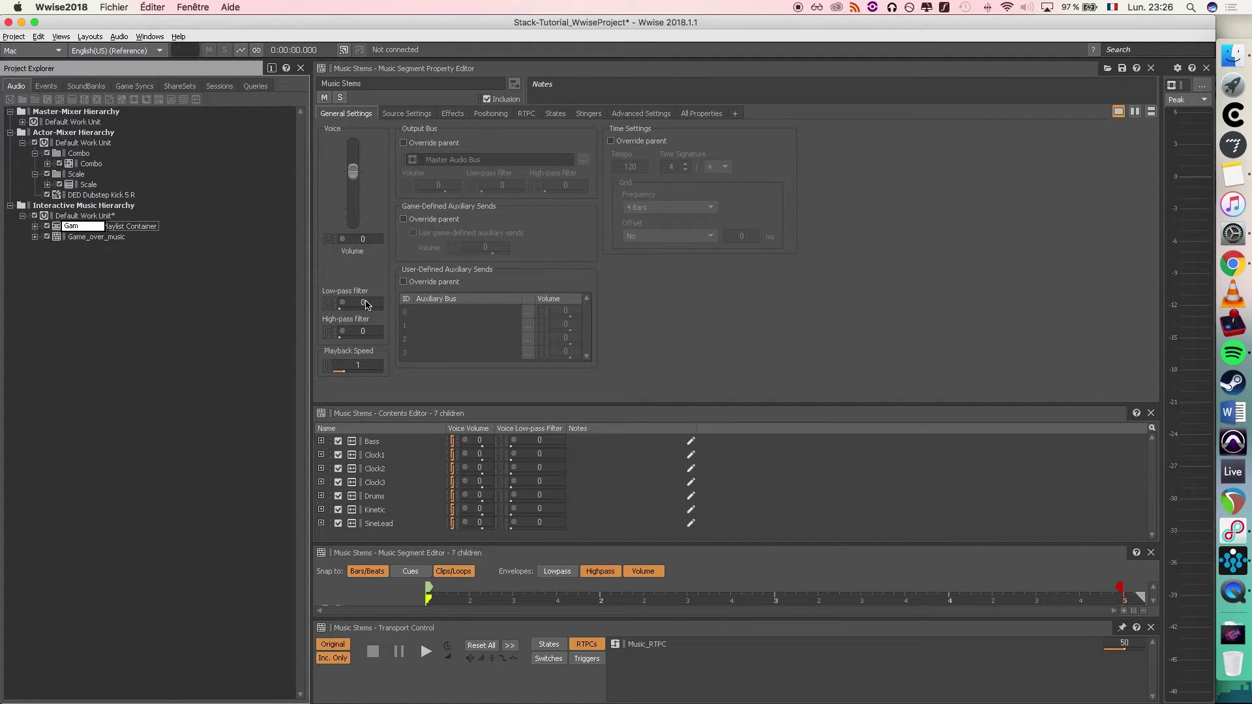
pyautogui.write('e_Music_Playlist')
pyautogui.press('Return')
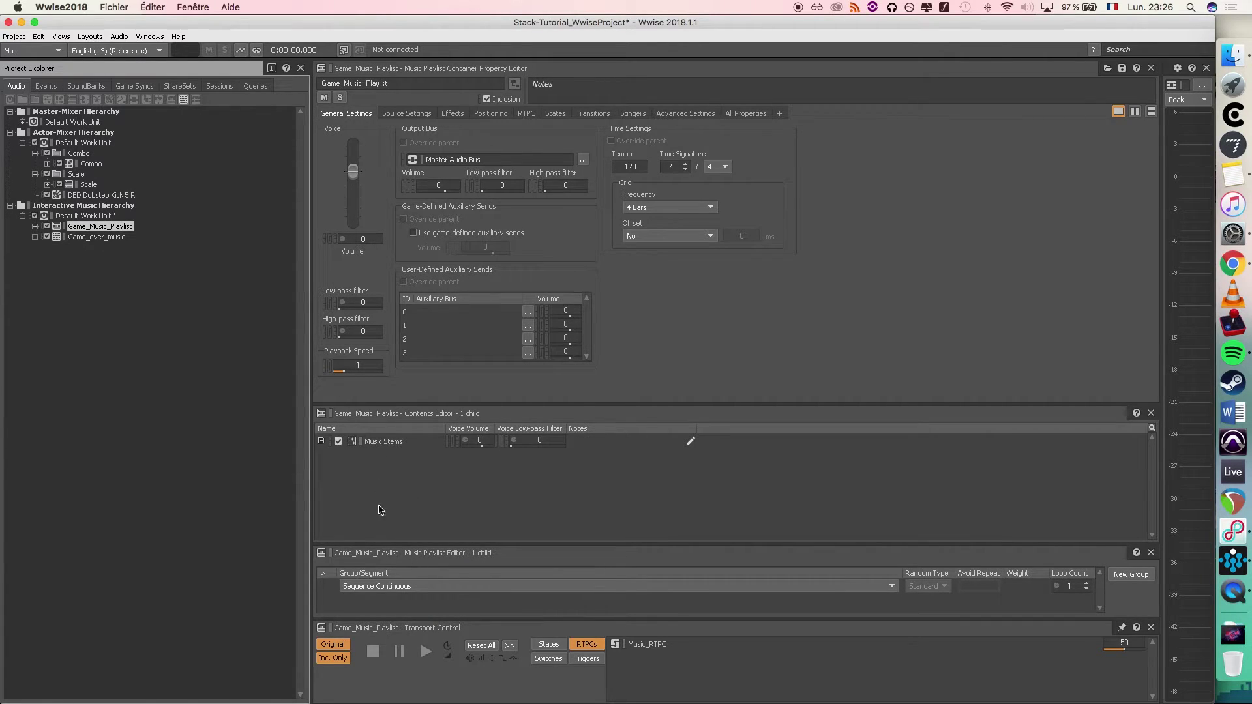
# - Add Music Stems to the Game_Music_Playlist sequence and set the loop counts of both the group and the segment to Infinite
pyautogui.doubleClick(386, 443)
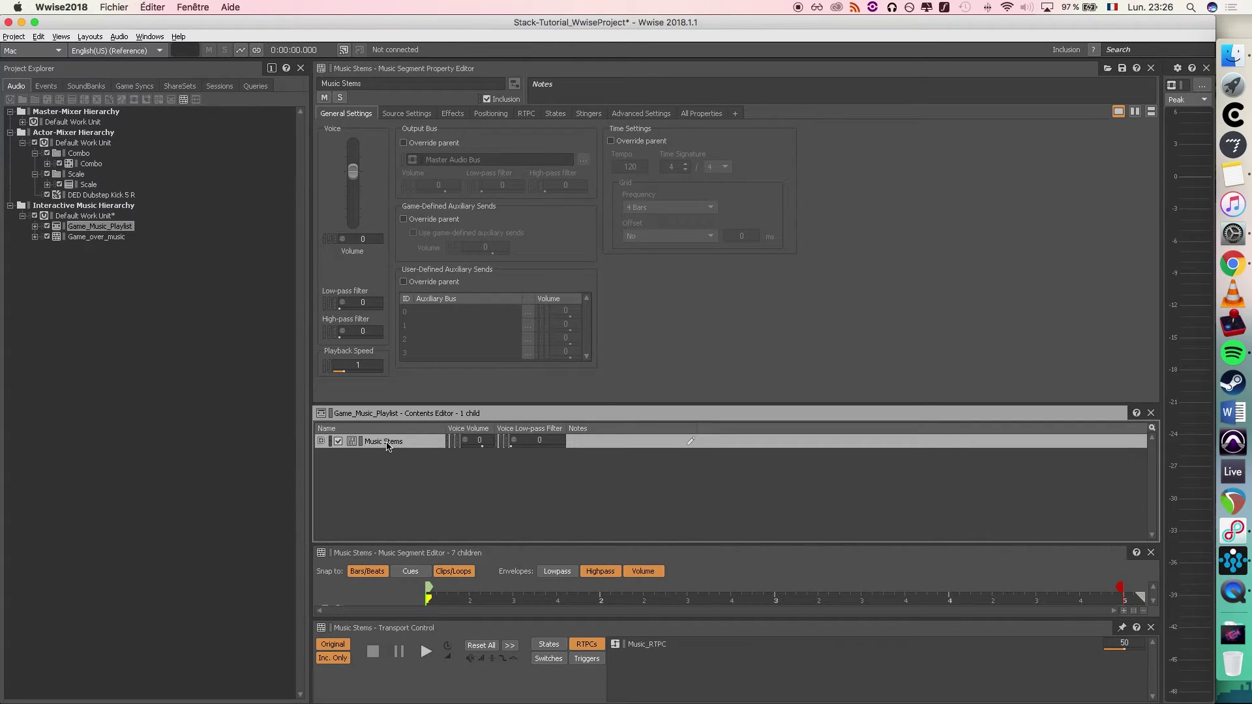
pyautogui.click(91, 227)
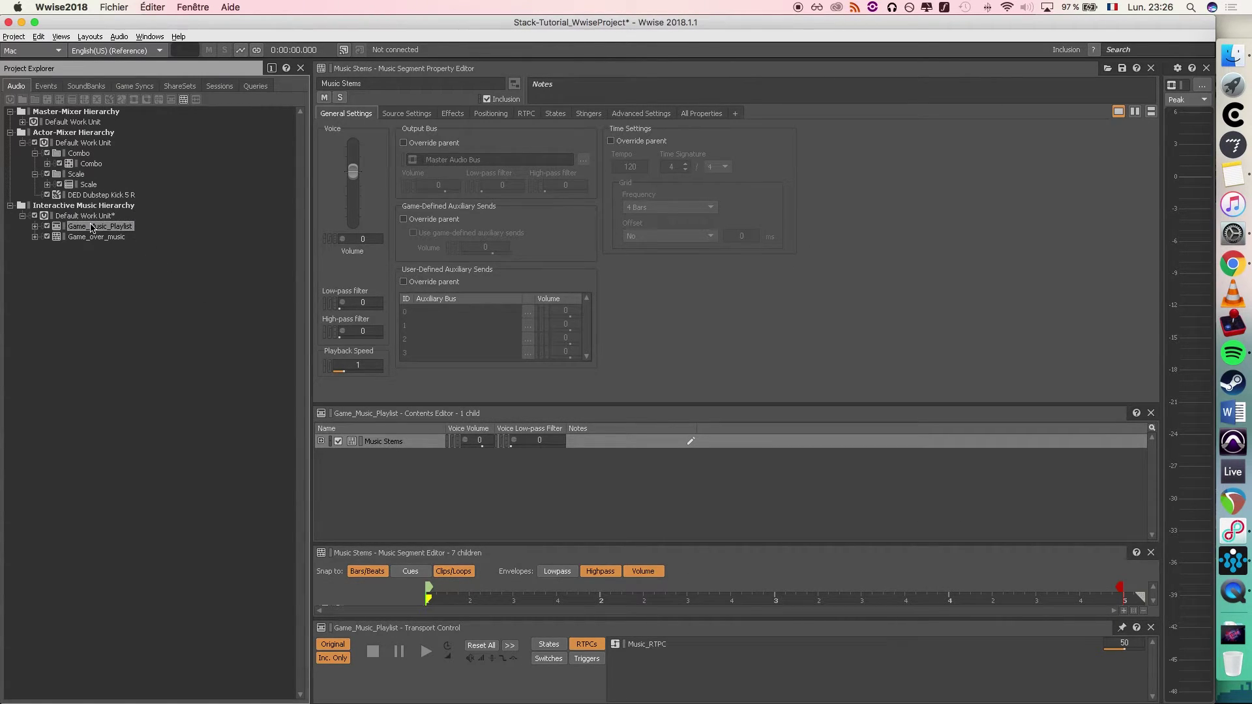
pyautogui.click(34, 226)
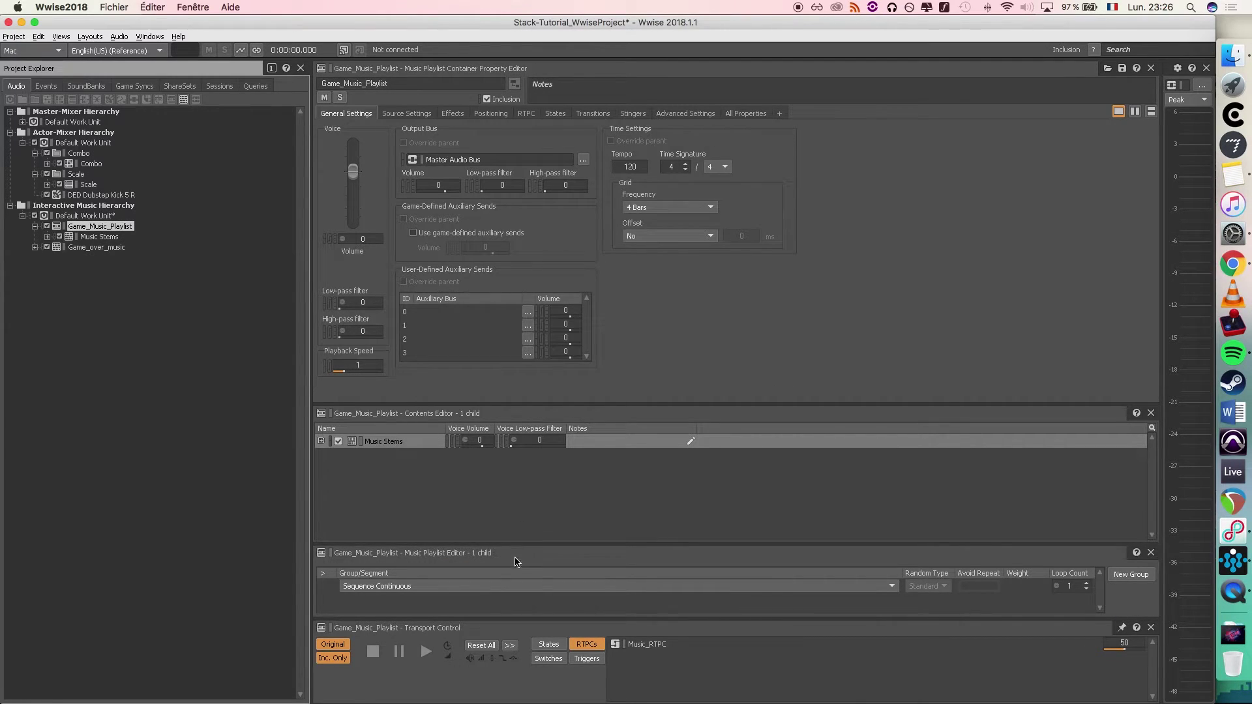
pyautogui.moveTo(489, 545); pyautogui.dragTo(485, 473)
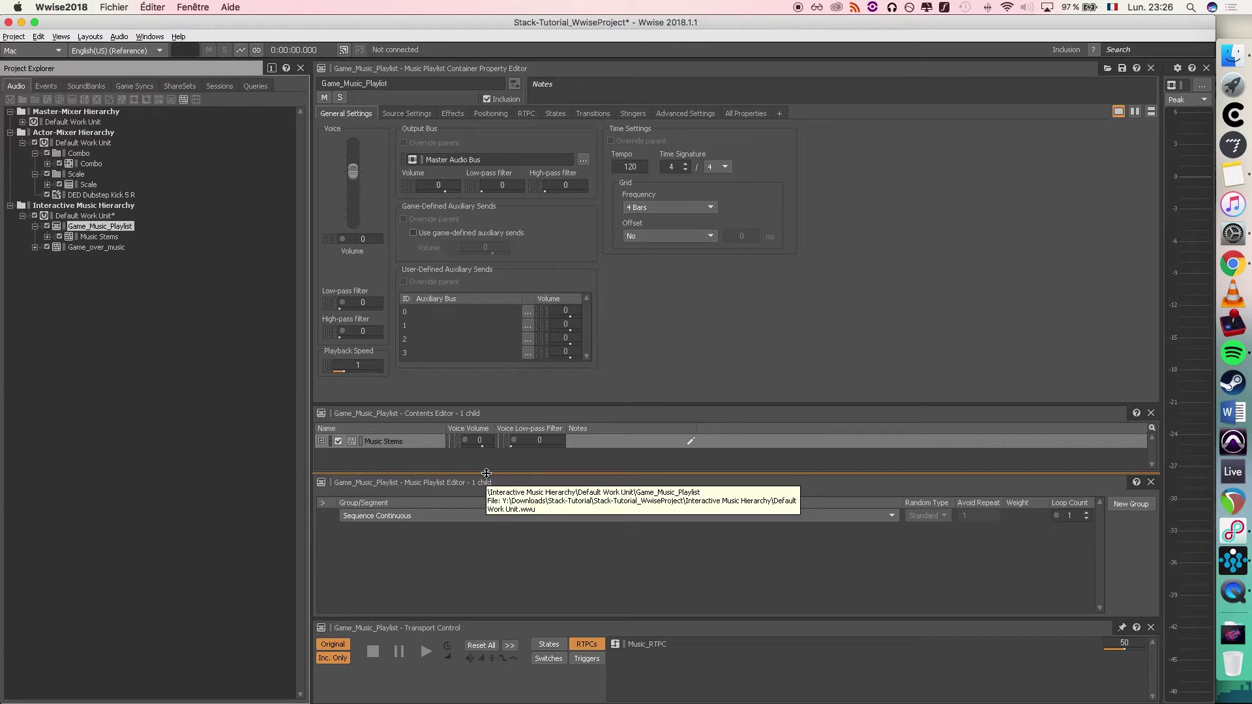
pyautogui.moveTo(90, 238); pyautogui.dragTo(391, 548)
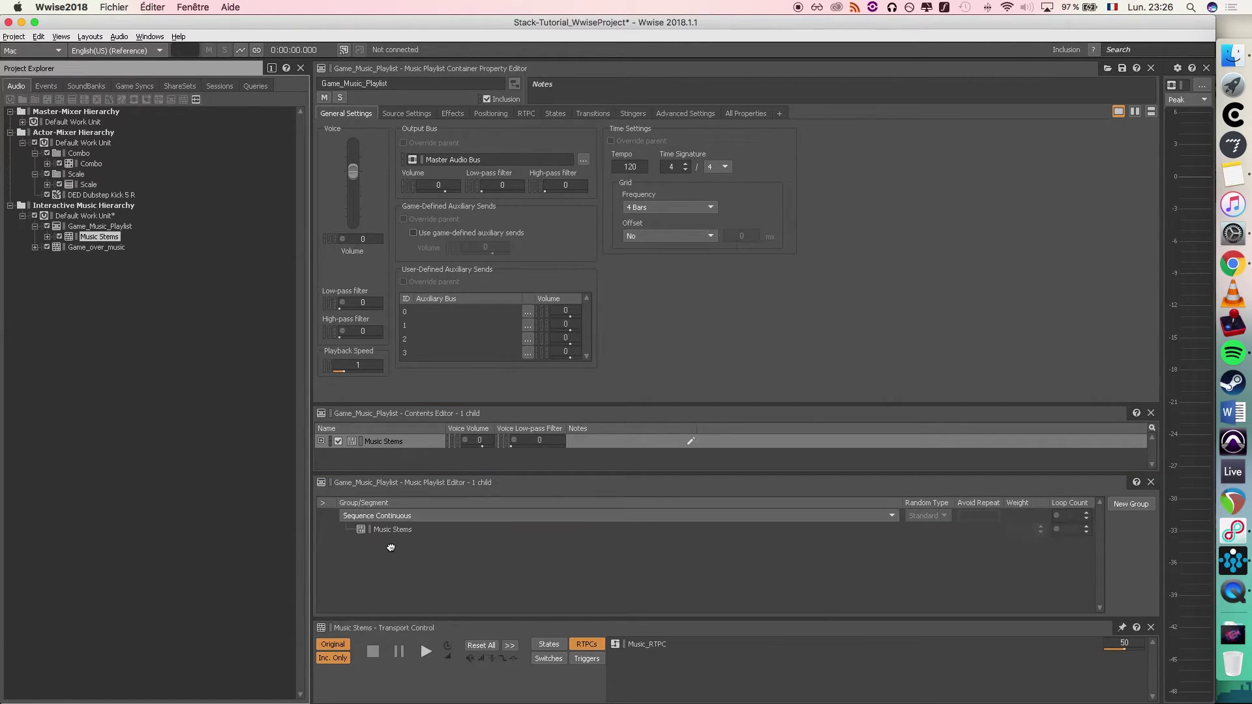
pyautogui.click(1086, 519)
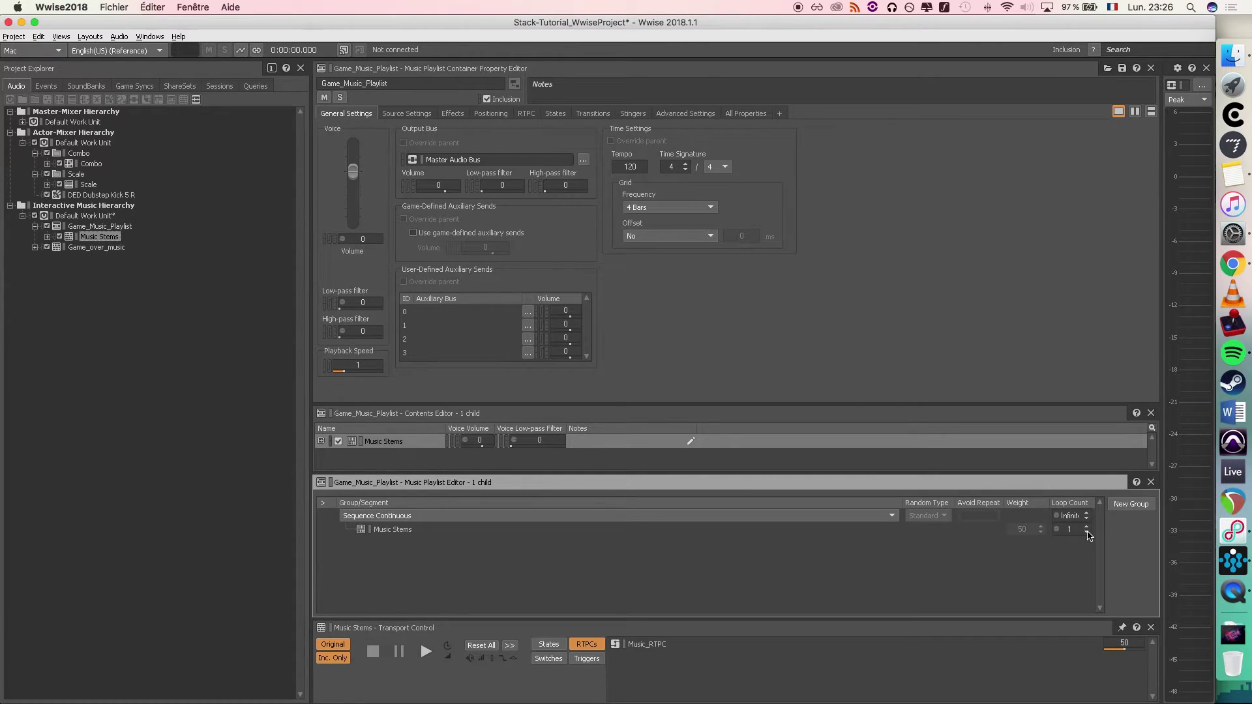
pyautogui.click(1086, 532)
# - Play back Game_Music_Playlist to check its looping, stop it, and collapse it in the hierarchy
pyautogui.click(96, 226)
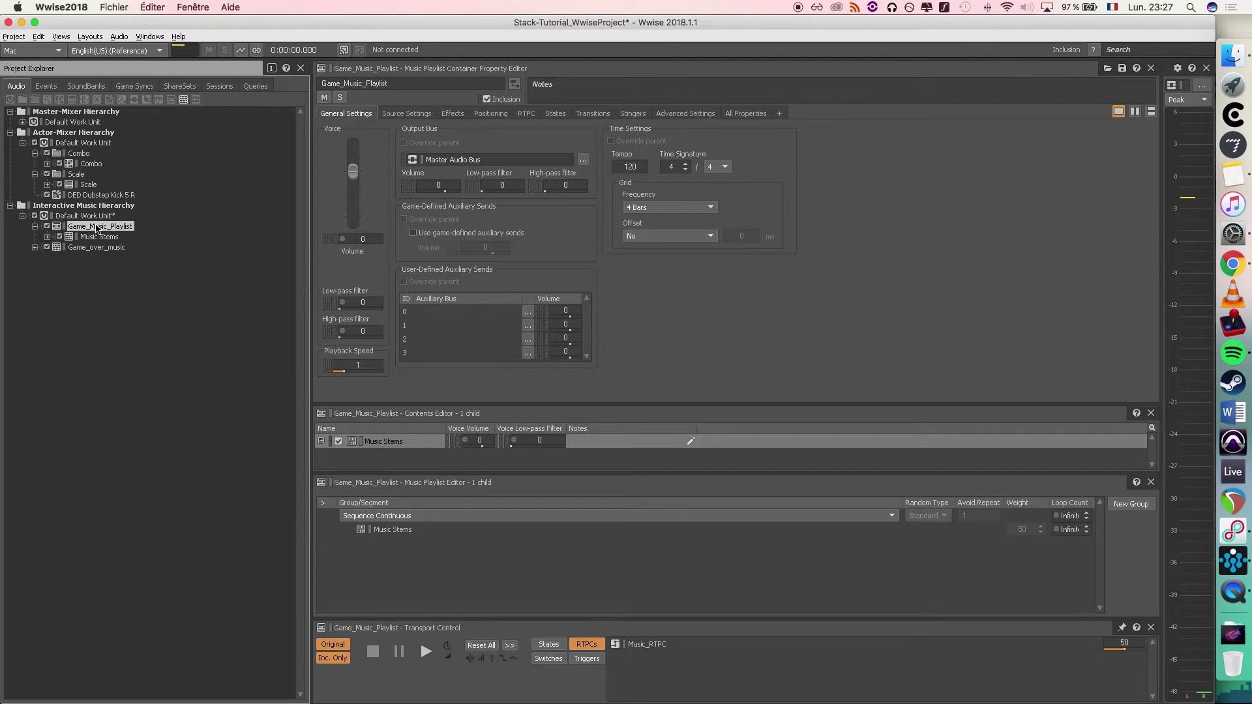
pyautogui.press('space')
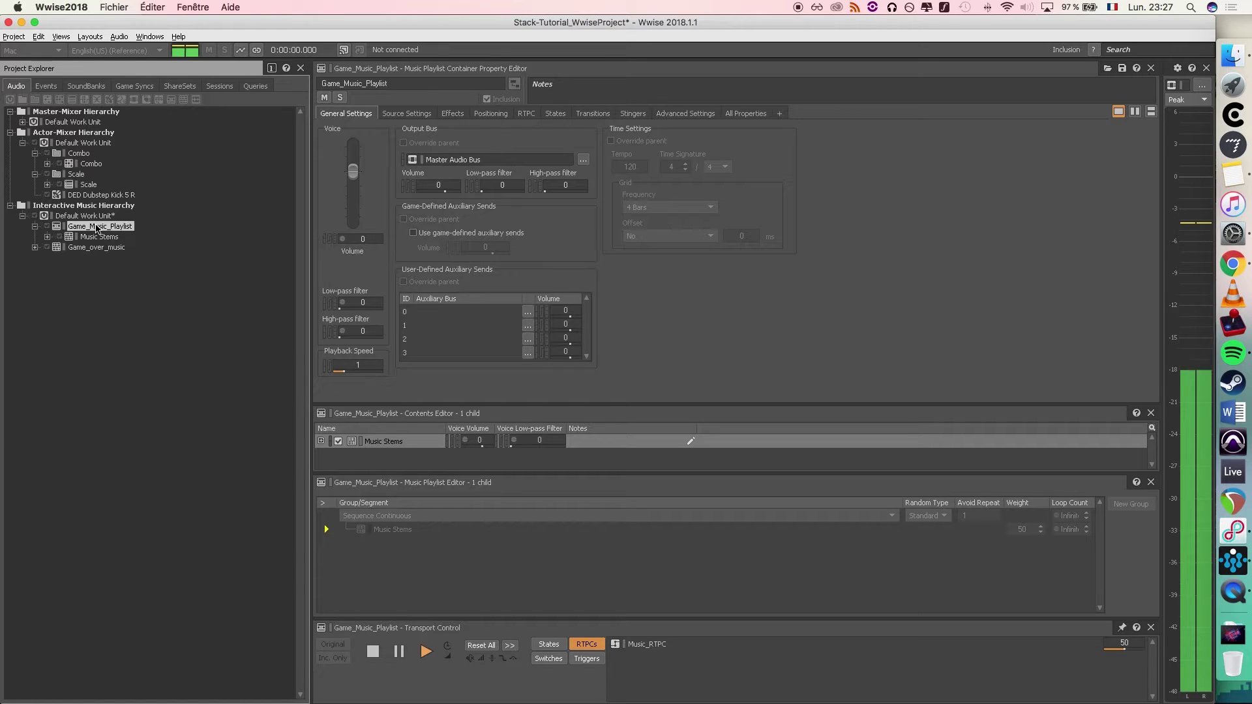
pyautogui.press('space')
pyautogui.doubleClick(97, 228)
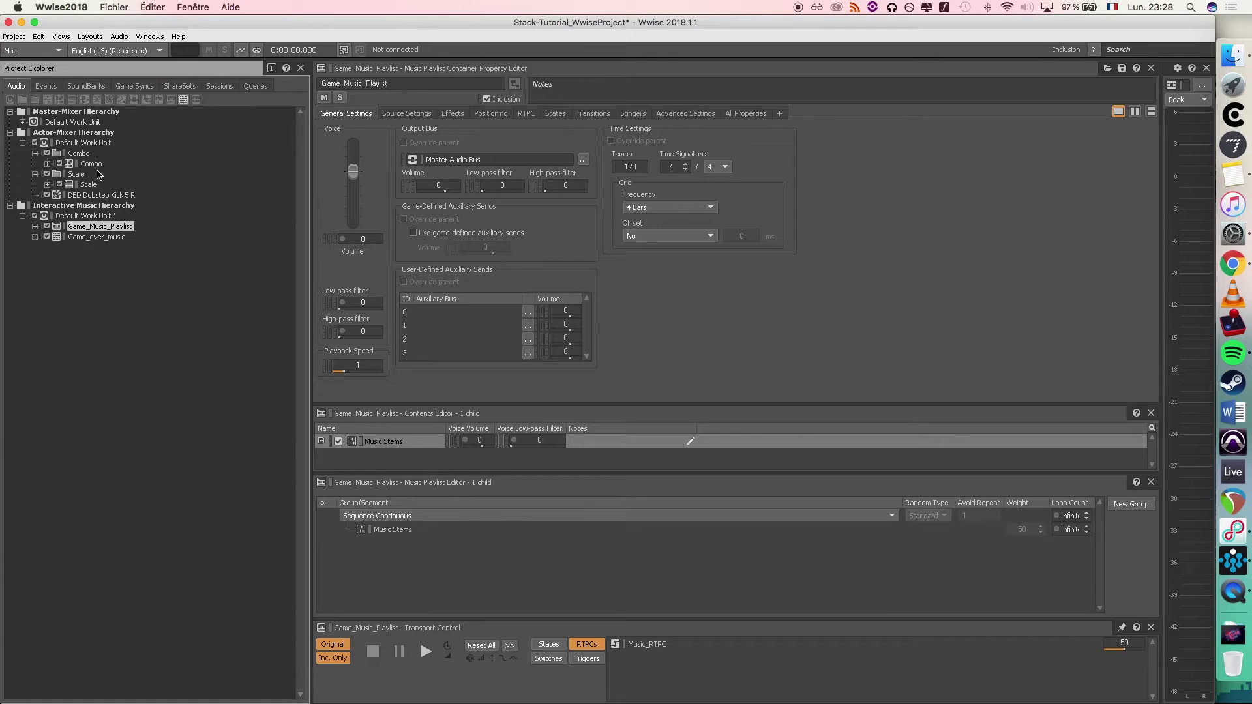
# - Create a state group named Dead_or_Alive in the States default work unit
pyautogui.click(133, 87)
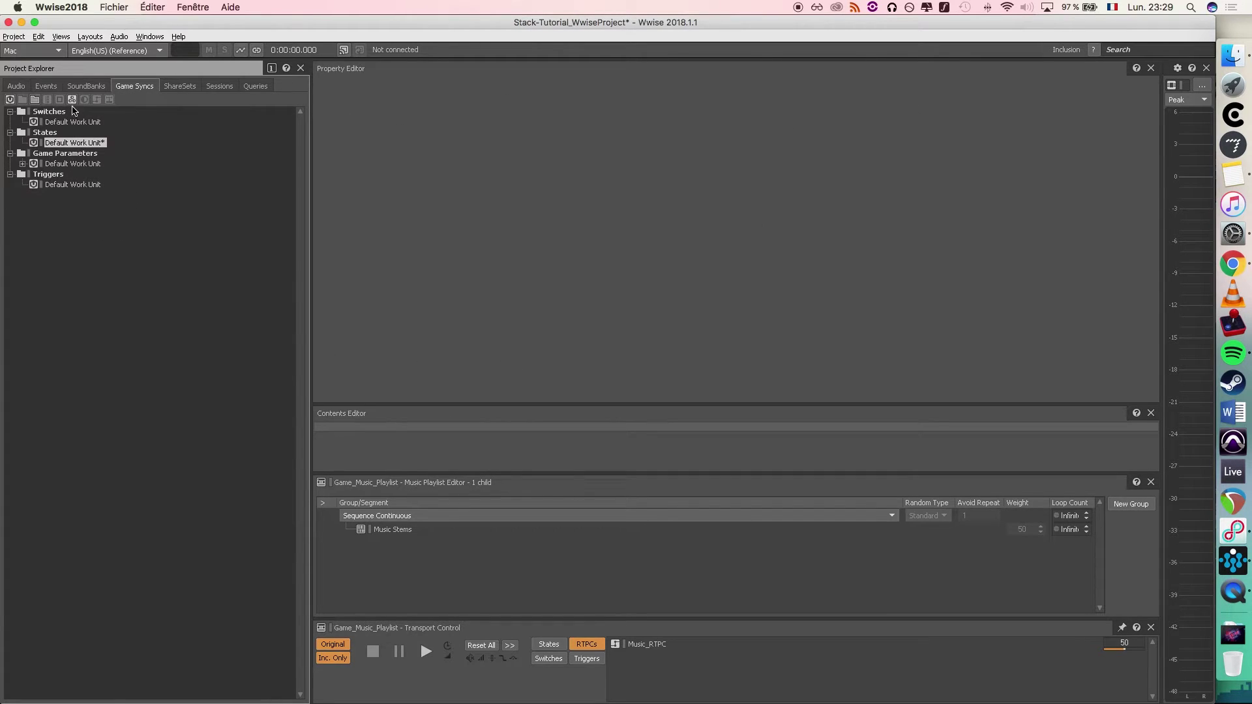
pyautogui.click(73, 100)
pyautogui.write('Dead_or')
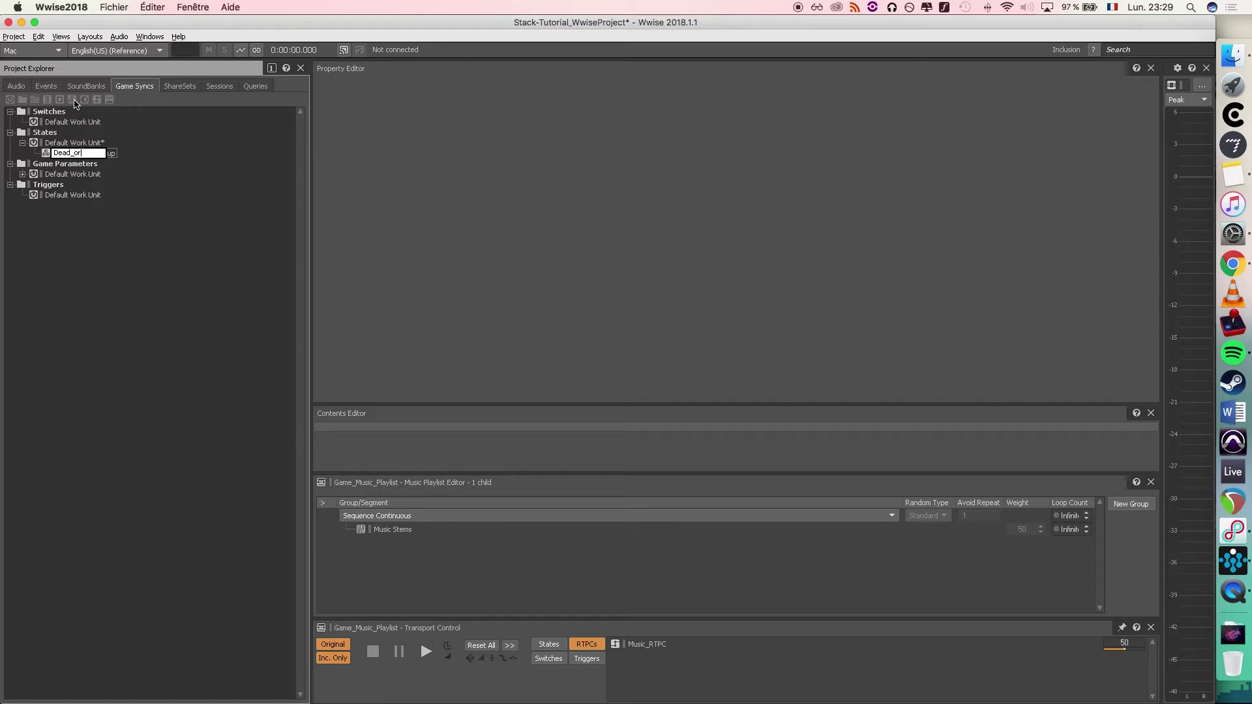
pyautogui.write('_Alive')
pyautogui.press('Return')
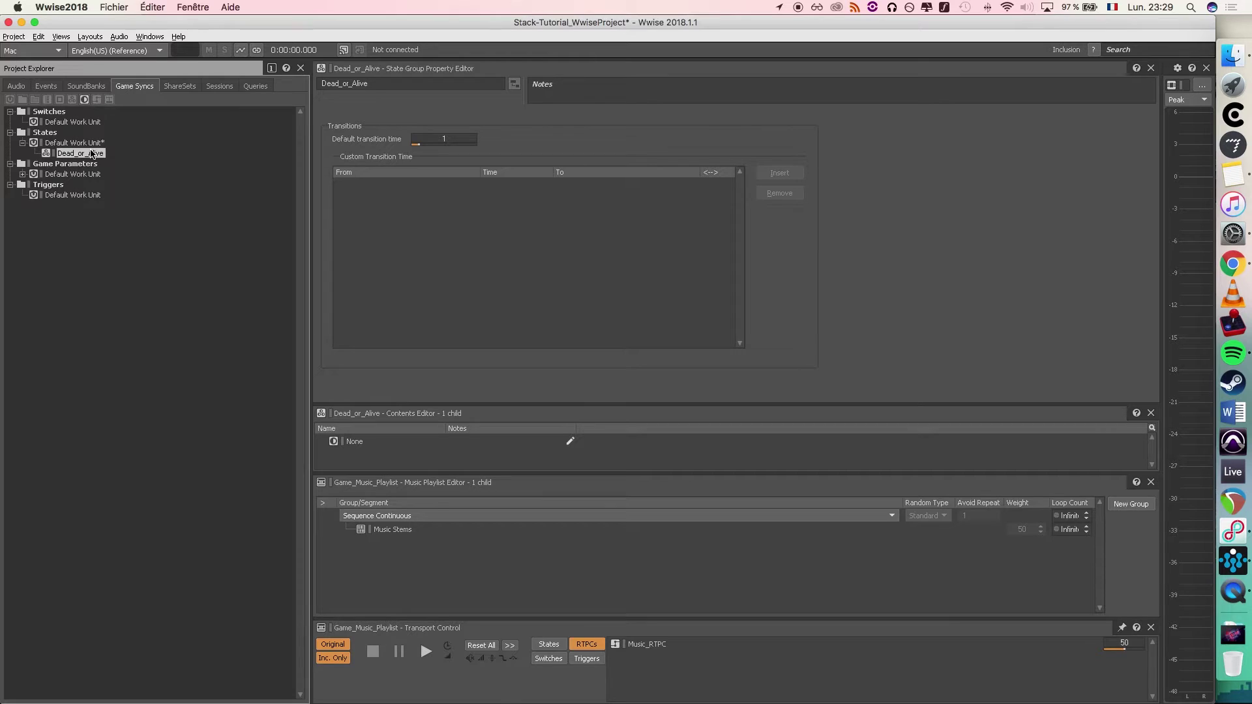
# - Add two states named Alive and Dead to the Dead_or_Alive state group
pyautogui.click(85, 100)
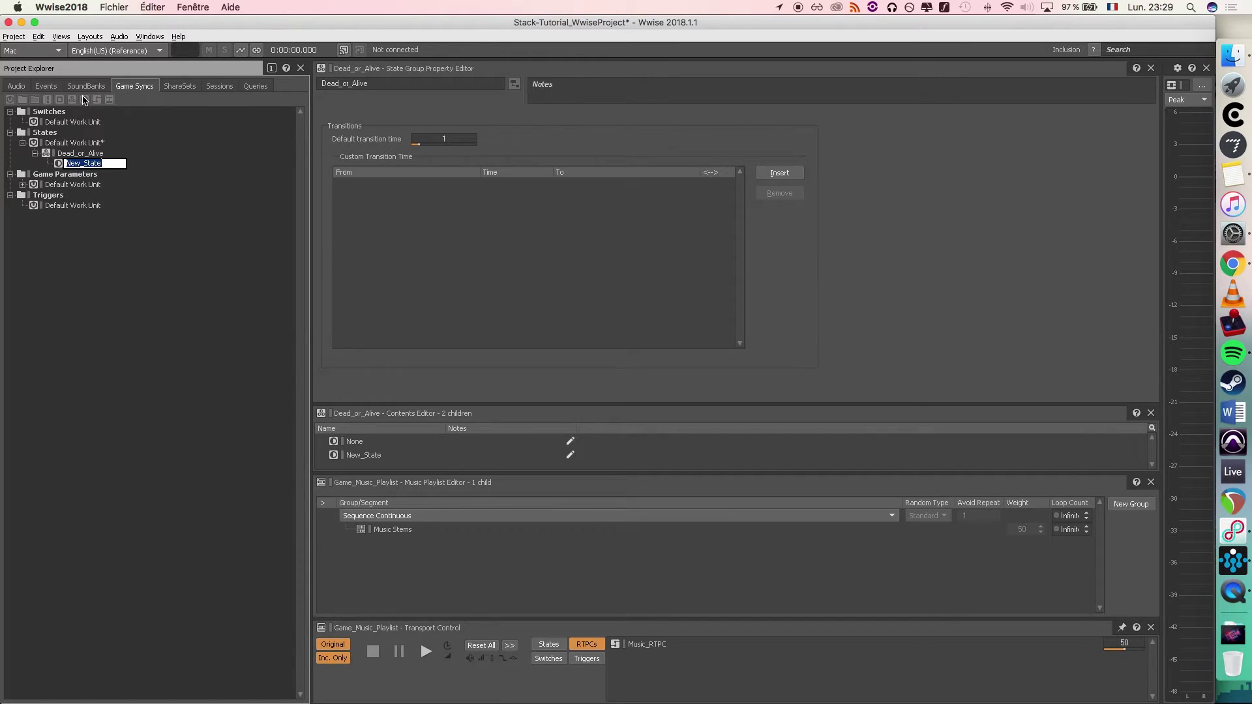
pyautogui.write('Alive')
pyautogui.press('Return')
pyautogui.click(83, 153)
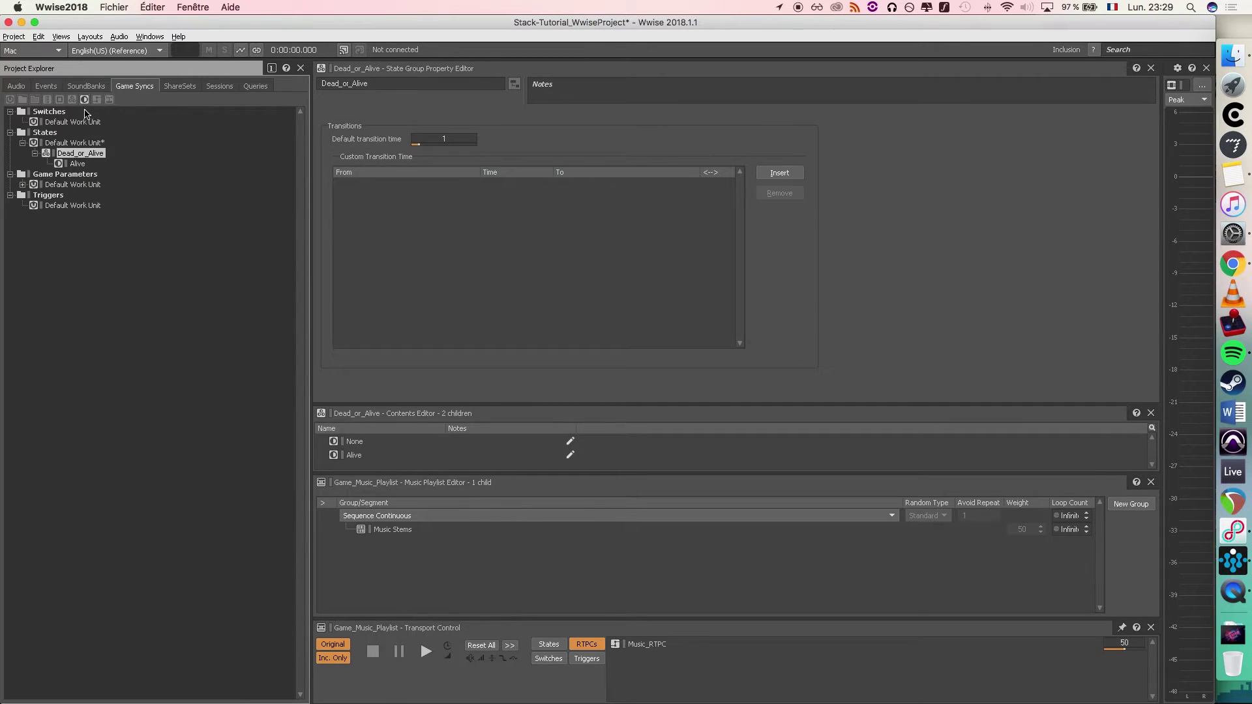
pyautogui.click(84, 100)
pyautogui.write('D')
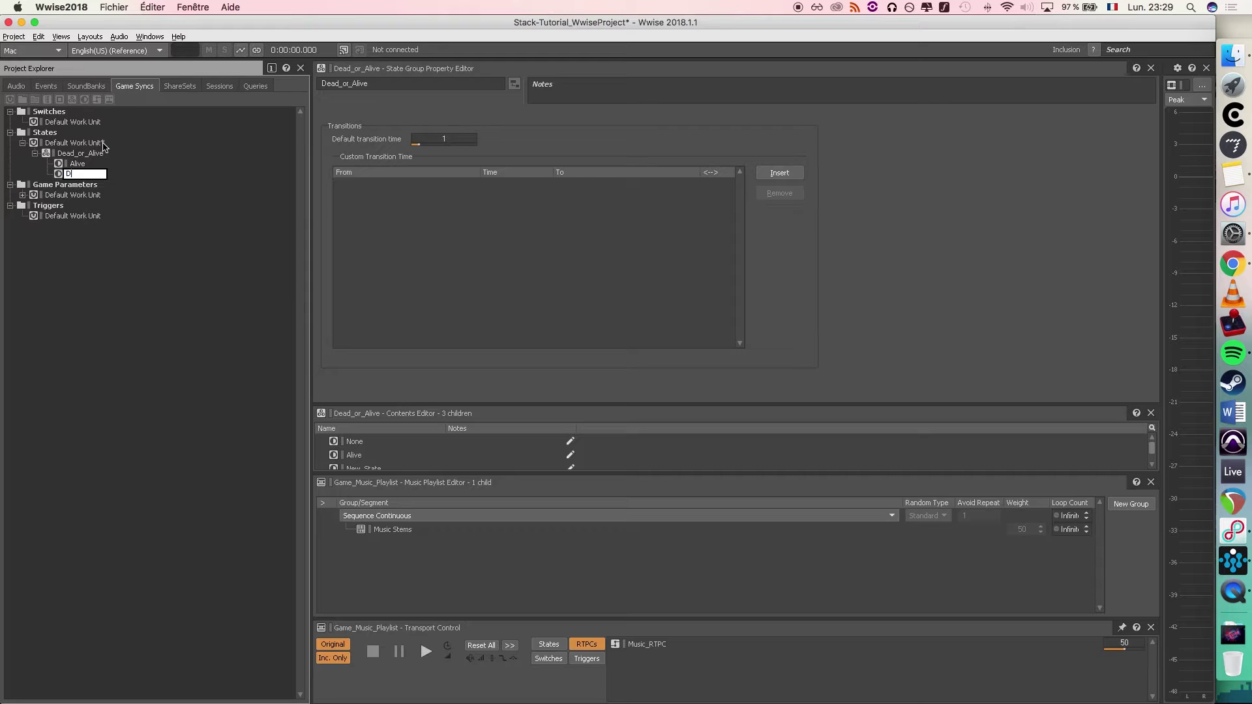
pyautogui.press('Return')
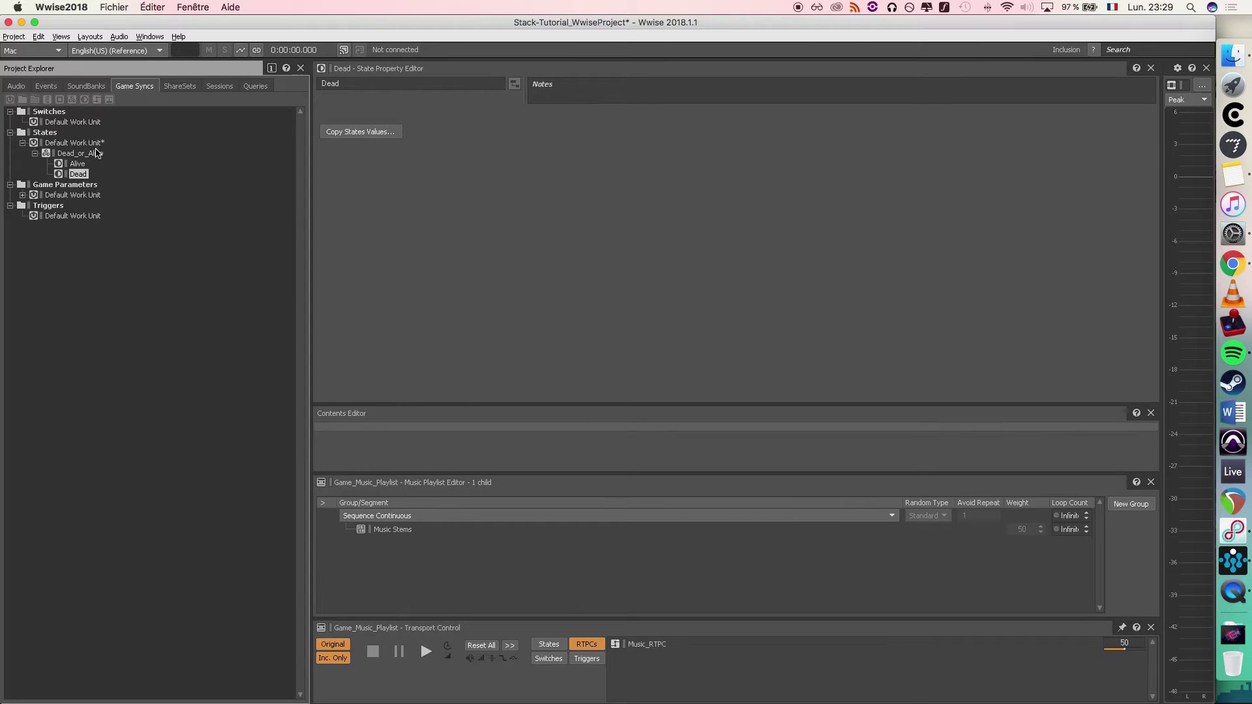
# - Give Game_Music_Playlist and Game_over_music a shared new parent Music Switch Container named Game_Music_Switch and expand it in the hierarchy
pyautogui.click(17, 86)
pyautogui.click(99, 227)
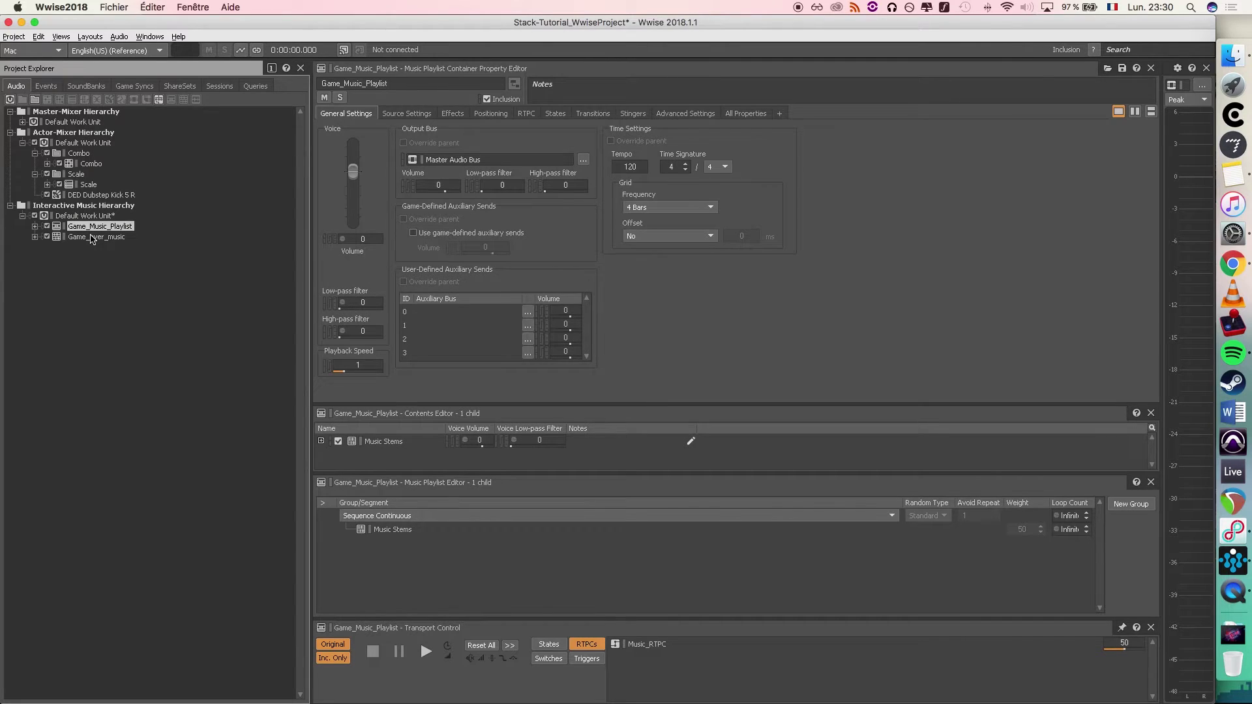
pyautogui.keyDown('shift'); pyautogui.click(91, 237); pyautogui.keyUp('shift')
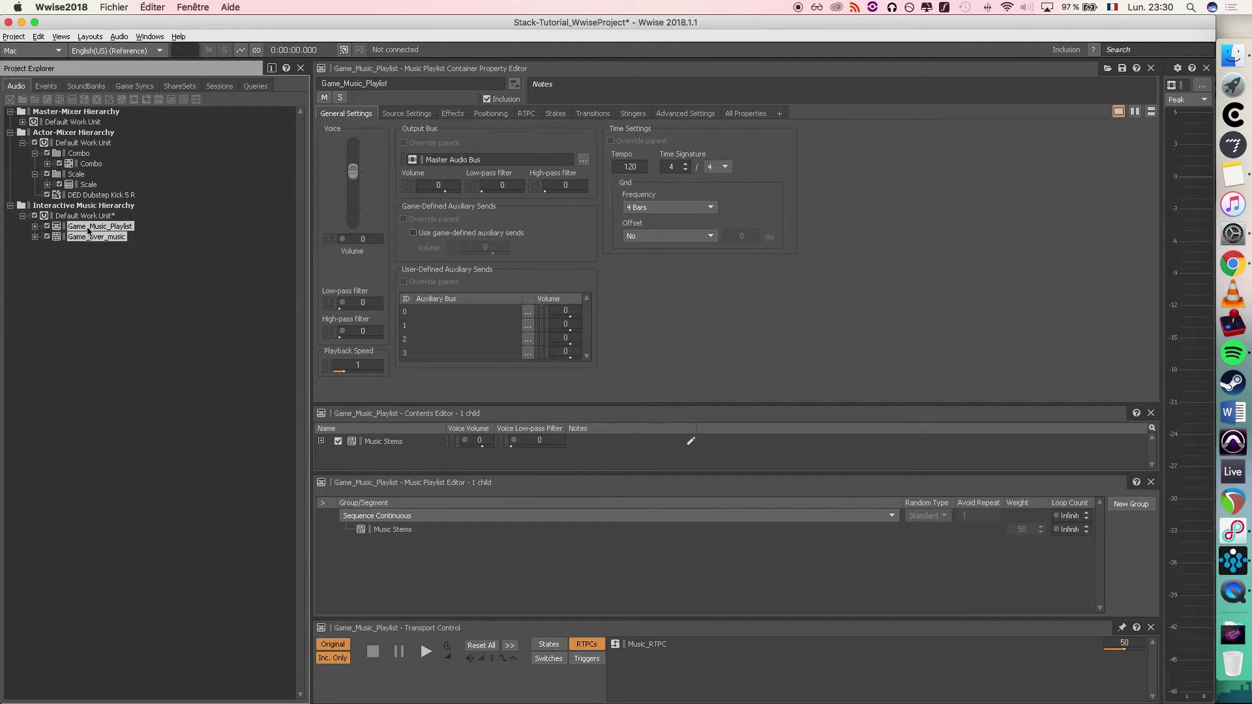
pyautogui.rightClick(88, 228)
pyautogui.moveTo(158, 250)
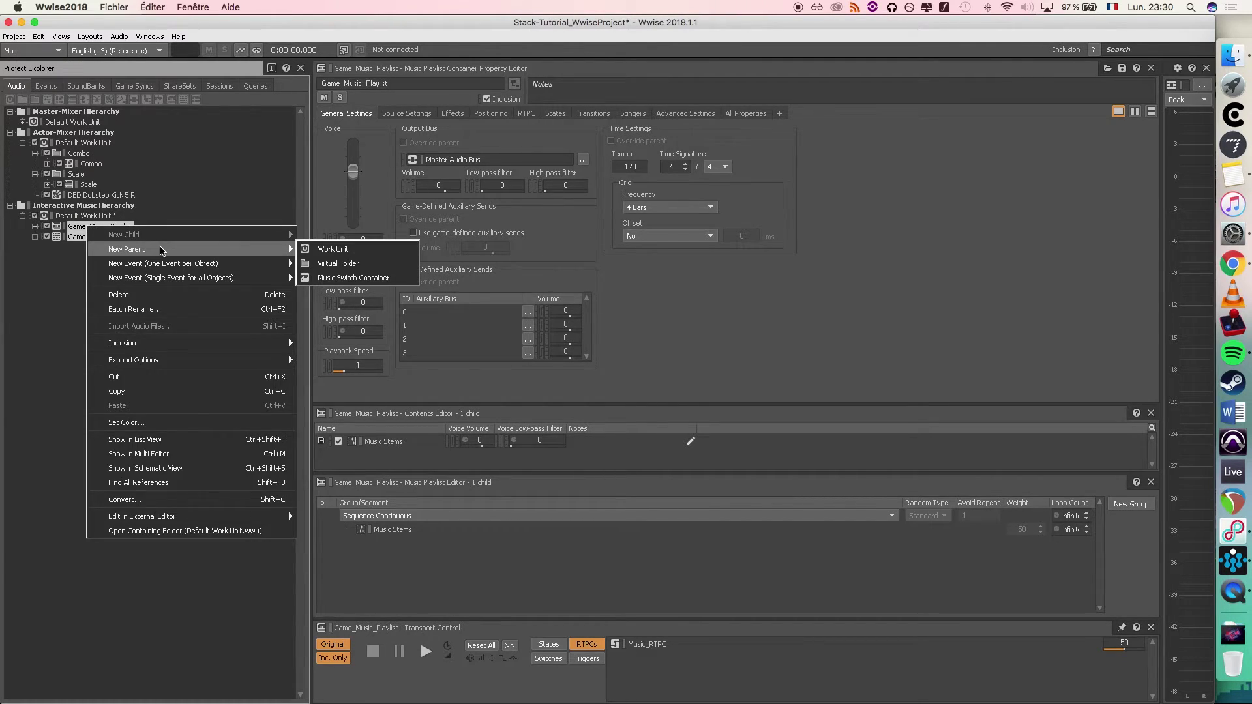
pyautogui.click(338, 279)
pyautogui.write('Game_Musi')
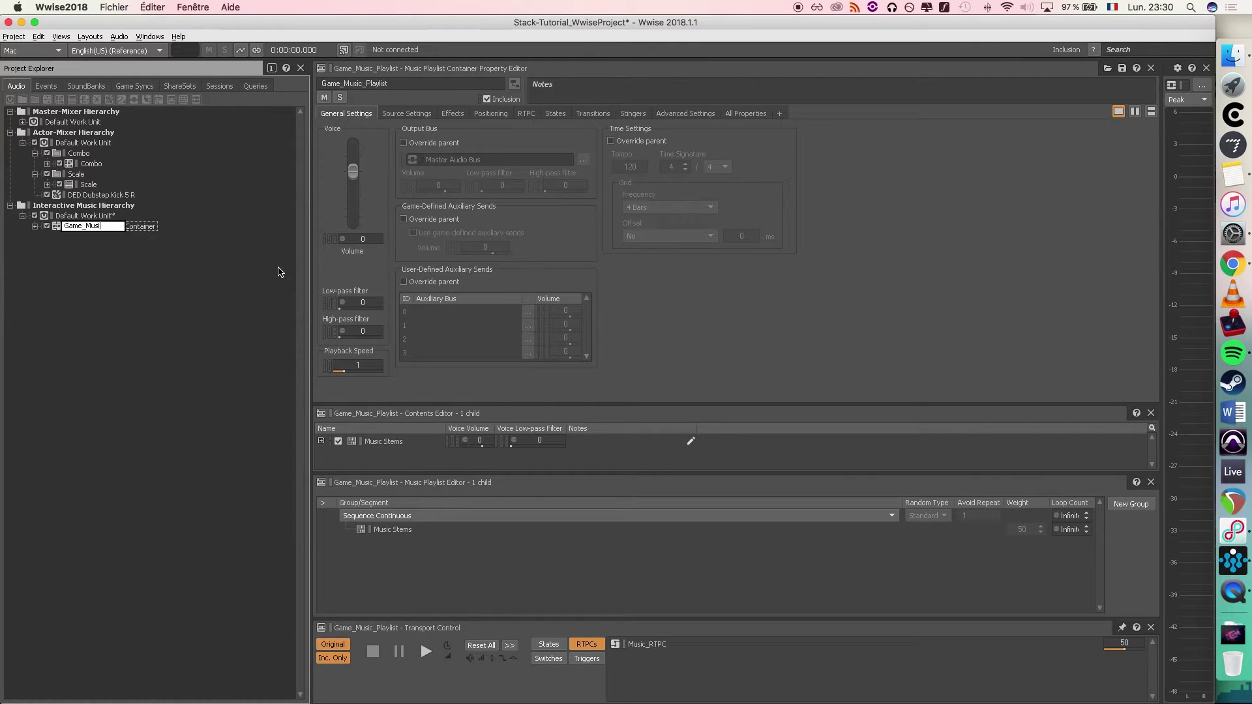
pyautogui.write('c_Switch')
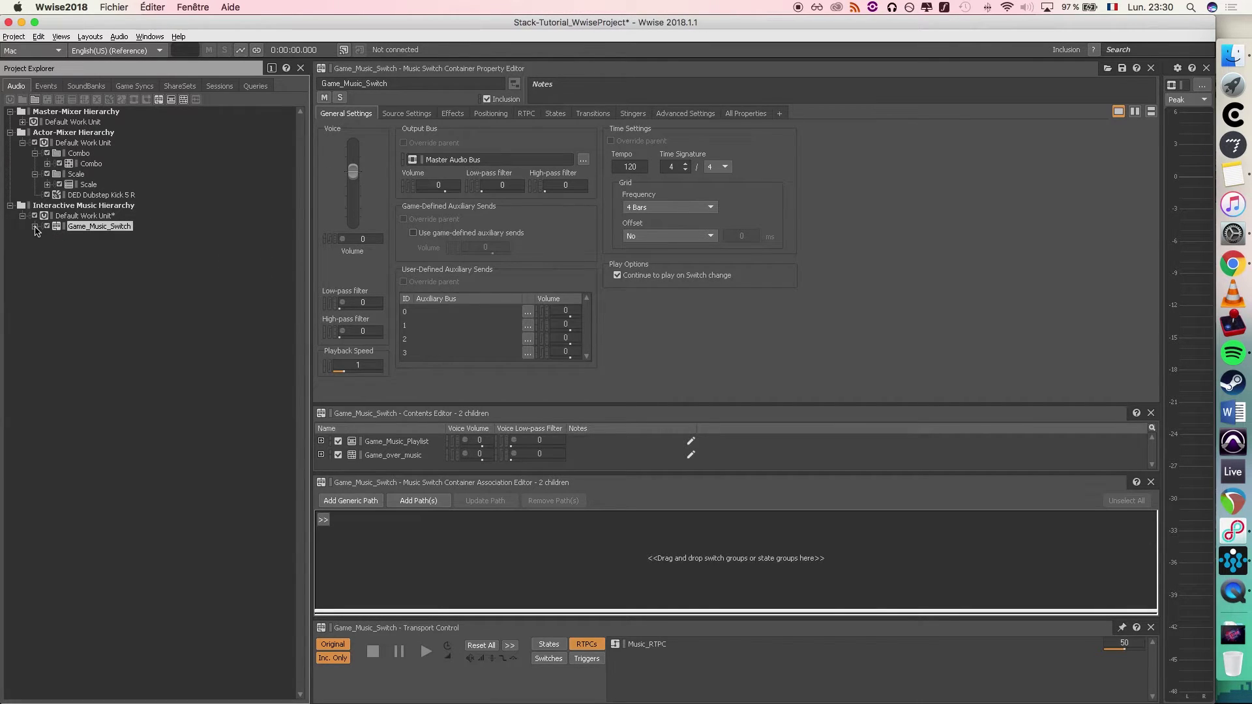
pyautogui.click(35, 227)
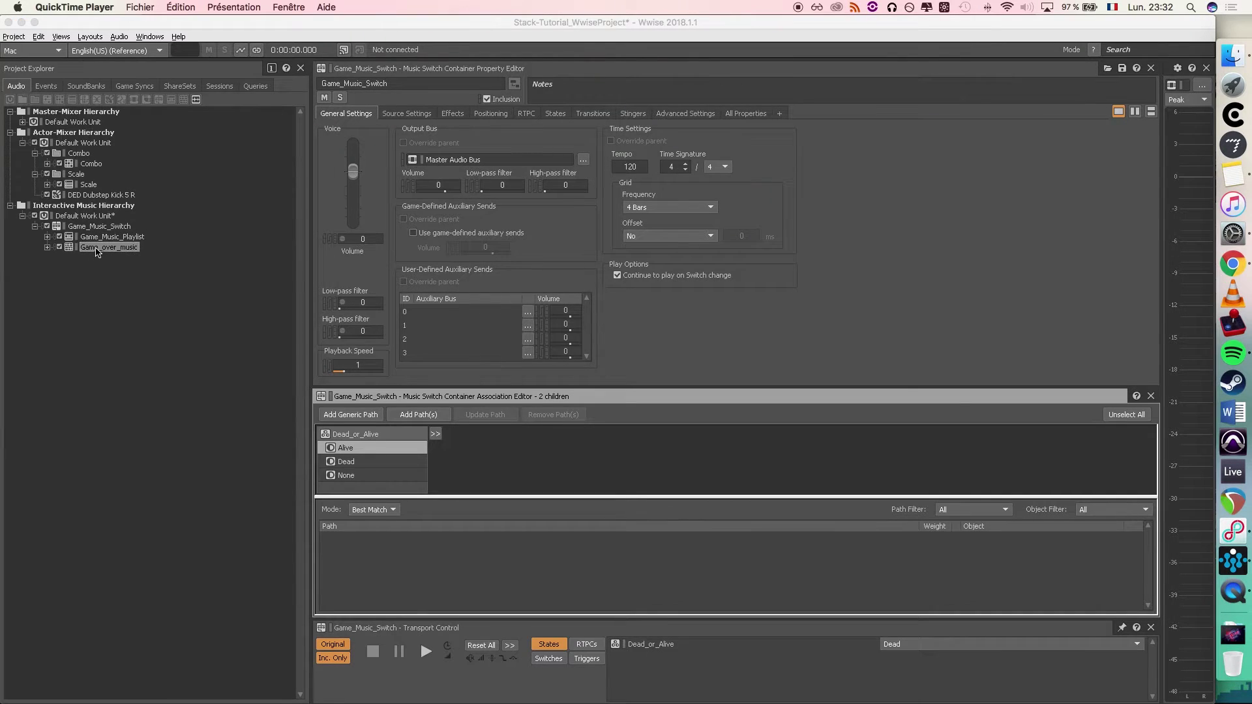
# - Associate the Alive state with Game_Music_Playlist and the Dead state with Game_over_music in the switch container
pyautogui.click(99, 237)
pyautogui.click(348, 449)
pyautogui.doubleClick(348, 449)
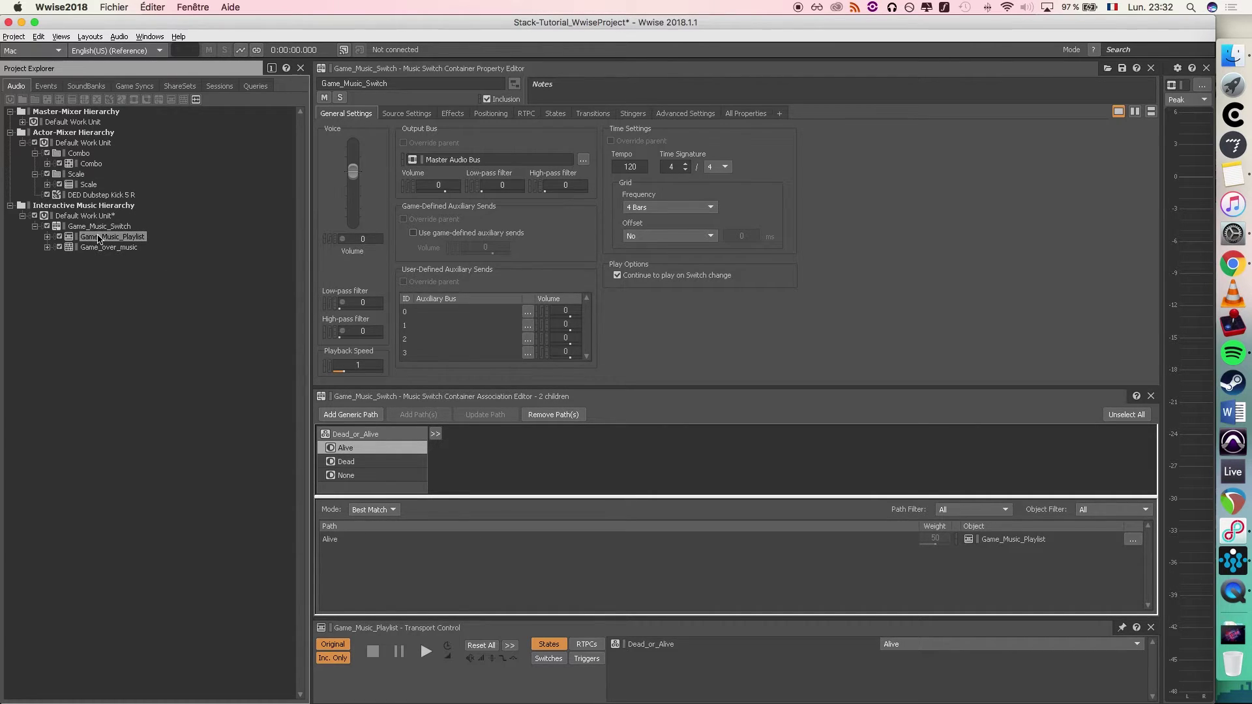
pyautogui.moveTo(110, 248); pyautogui.dragTo(359, 463)
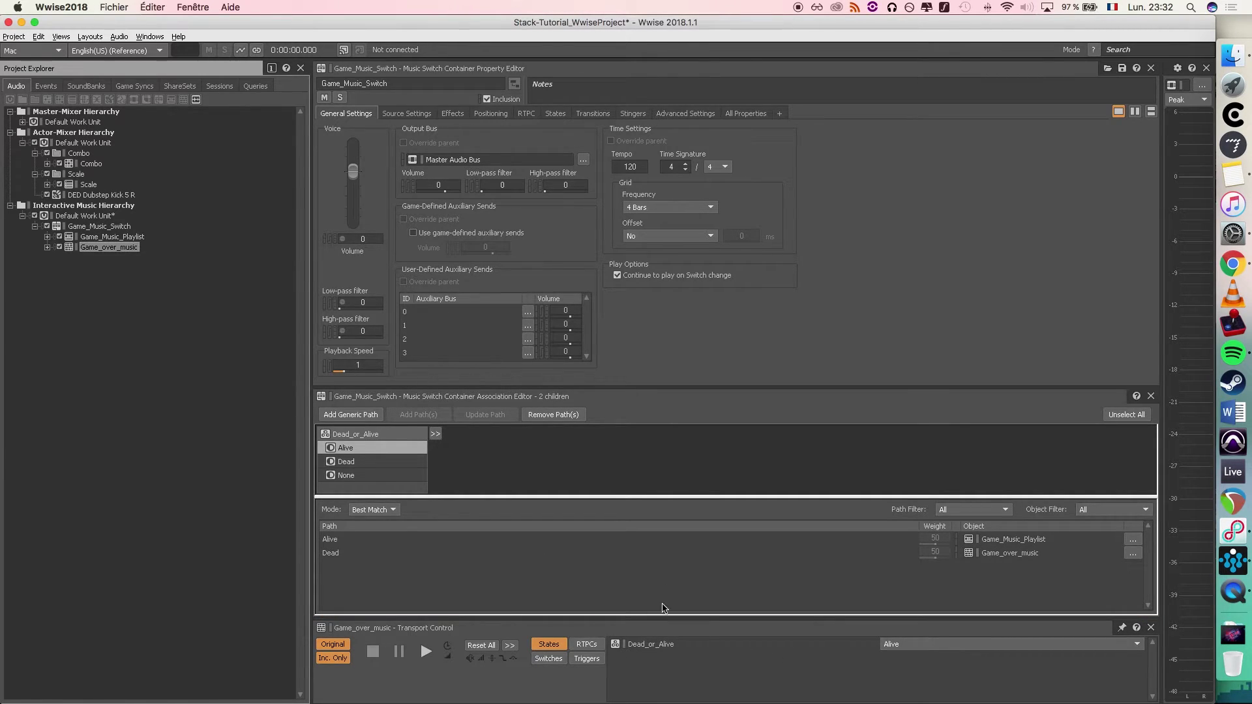
# - Play back Game_Music_Switch, change the Dead_or_Alive state to Dead to check the music switching, and stop playback
pyautogui.click(118, 228)
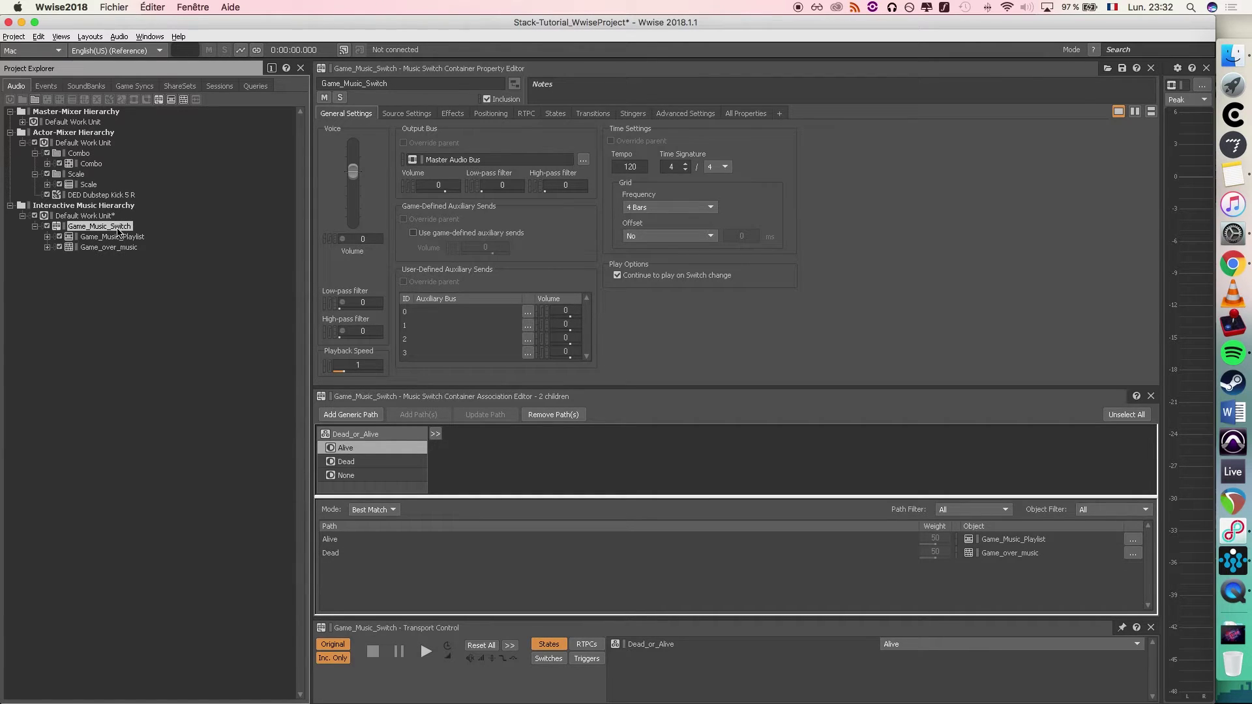
pyautogui.press('space')
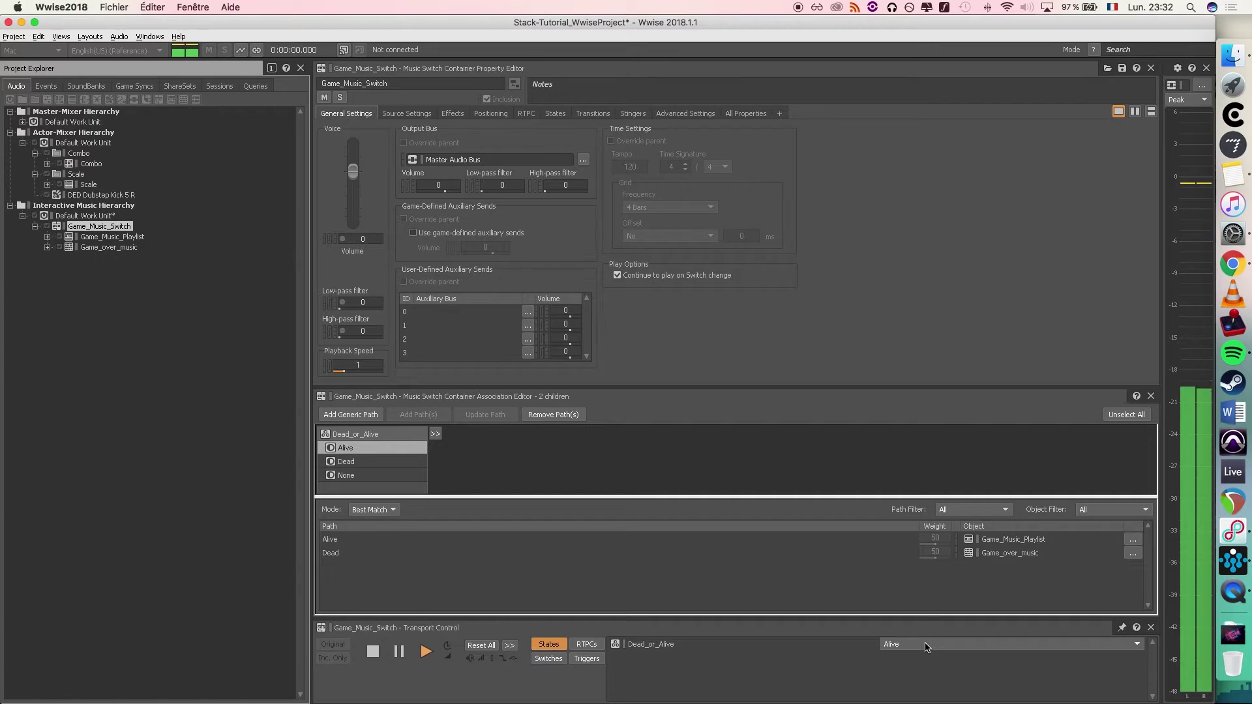
pyautogui.click(963, 645)
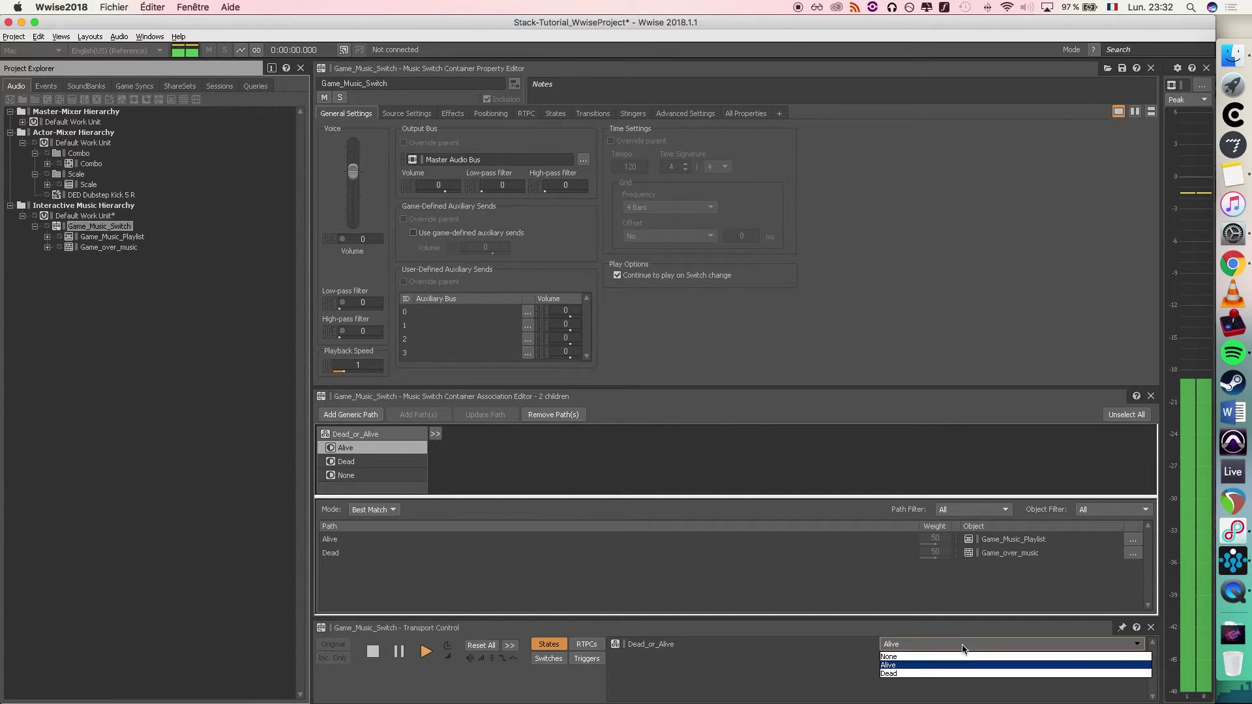
pyautogui.click(960, 674)
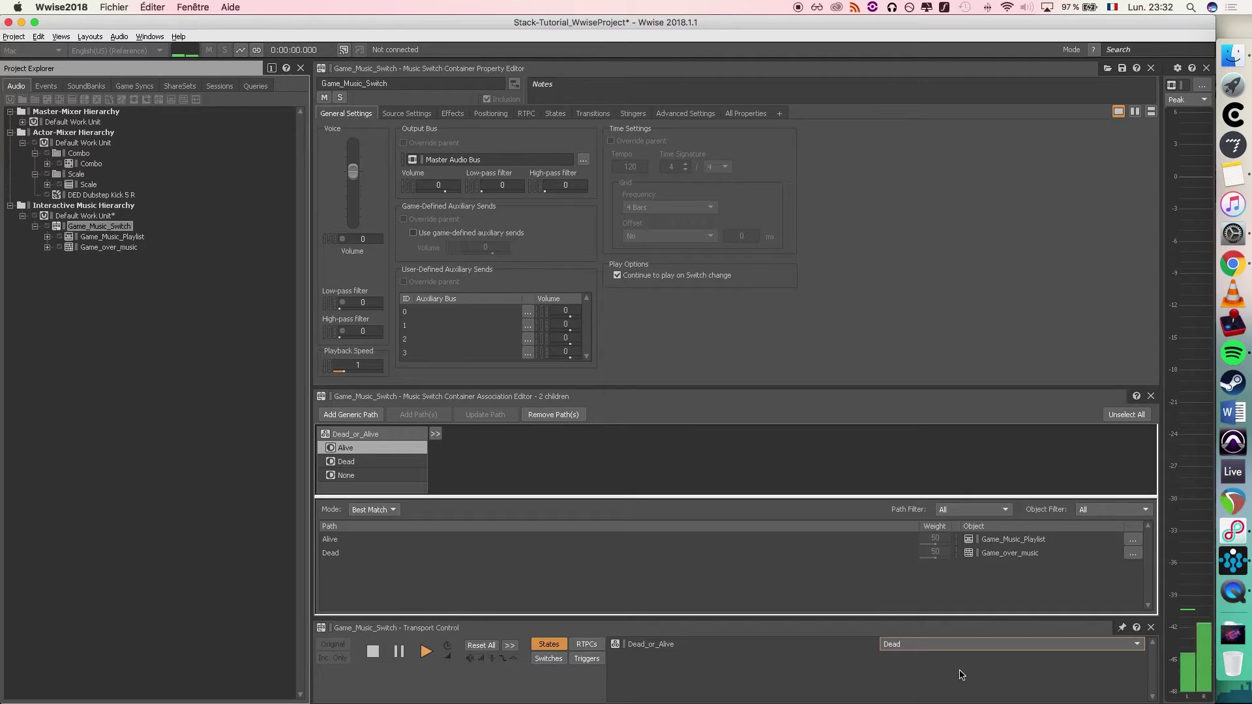
pyautogui.press('space')
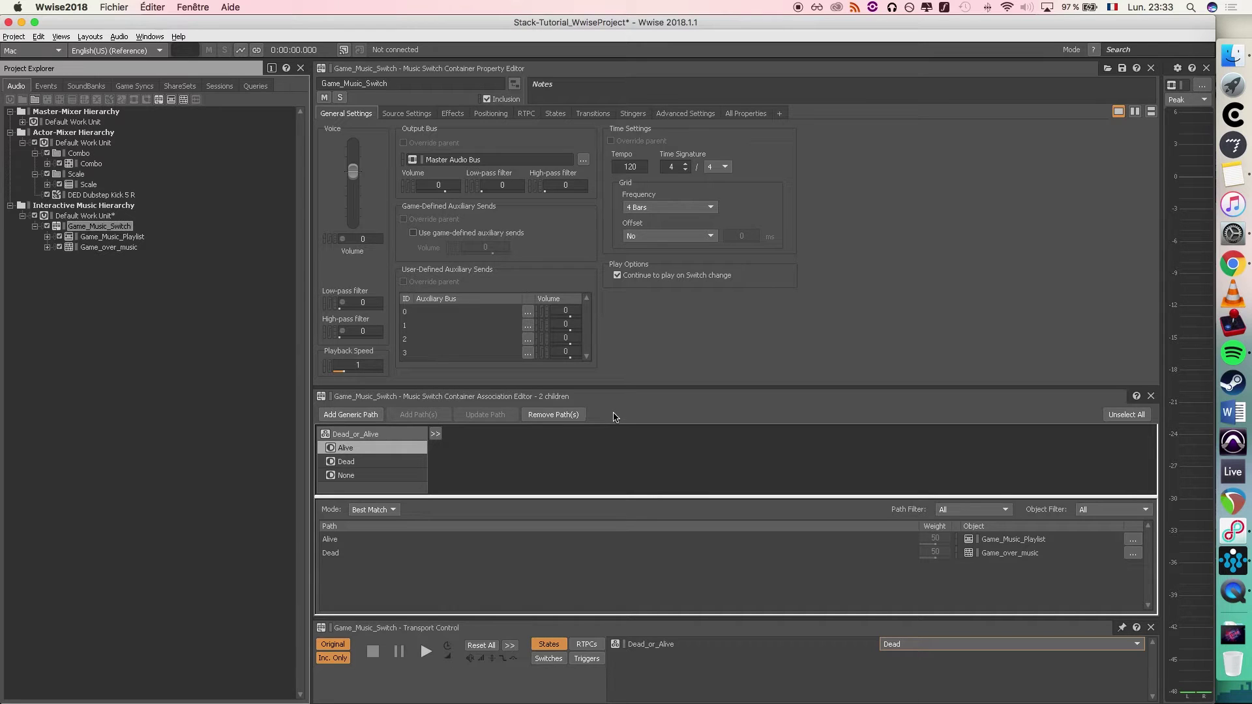
# - Add a transition to Game_Music_Switch with Game_Music_Playlist as its source
pyautogui.click(595, 115)
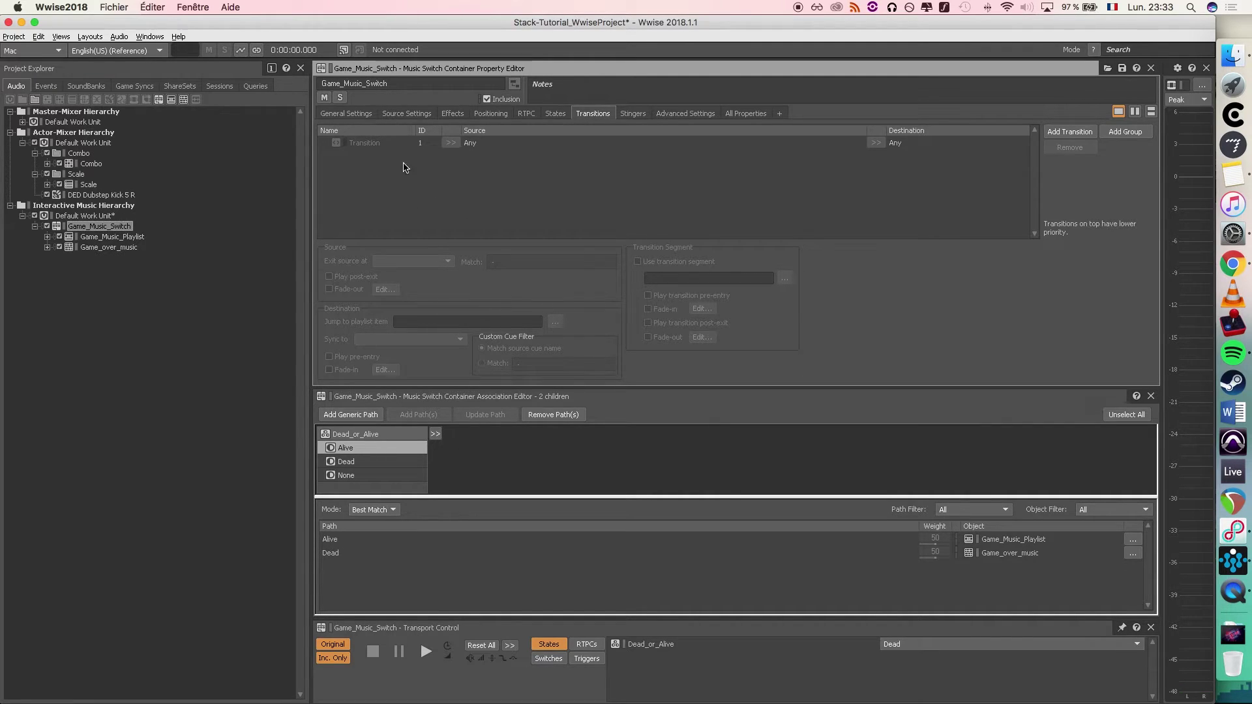
pyautogui.click(1070, 132)
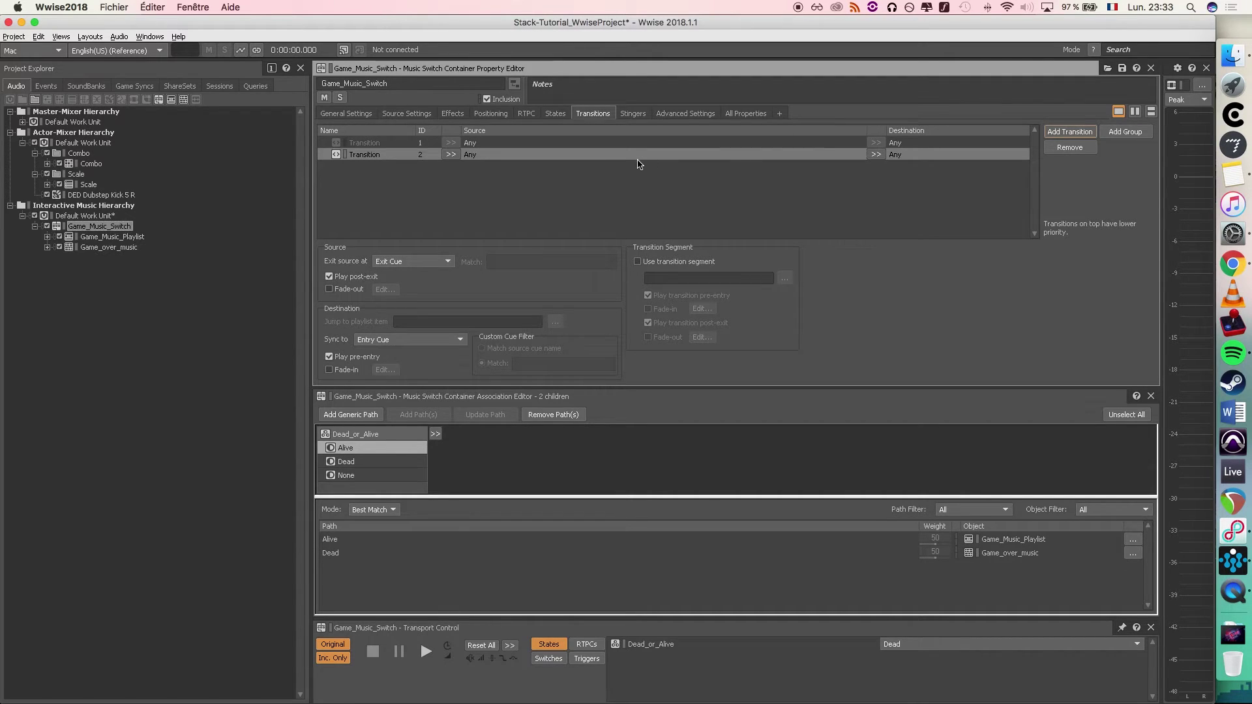
pyautogui.click(470, 155)
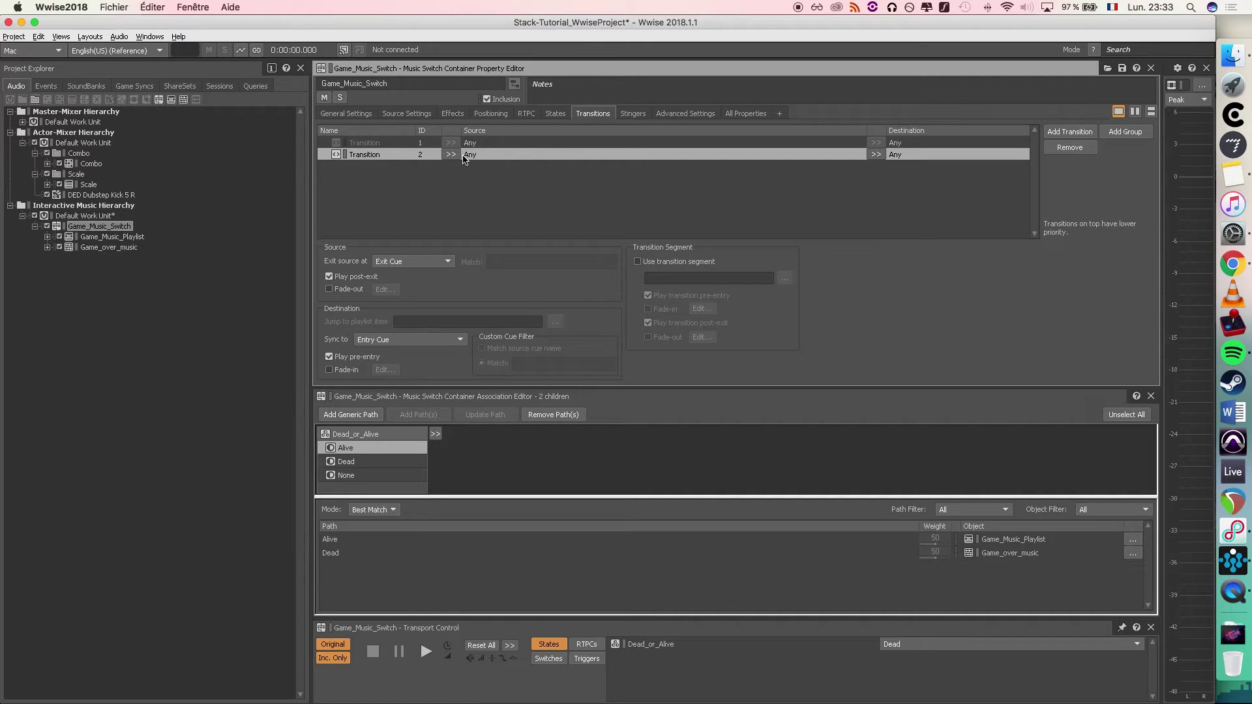
pyautogui.click(450, 155)
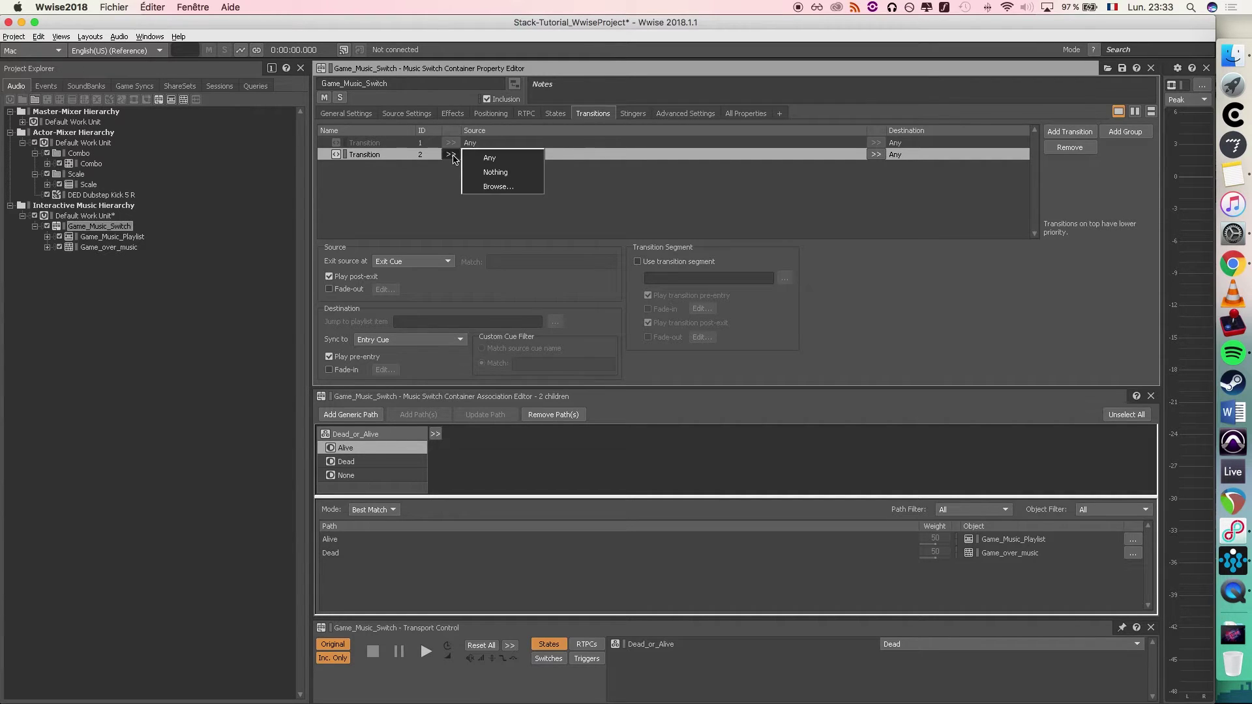
pyautogui.click(502, 187)
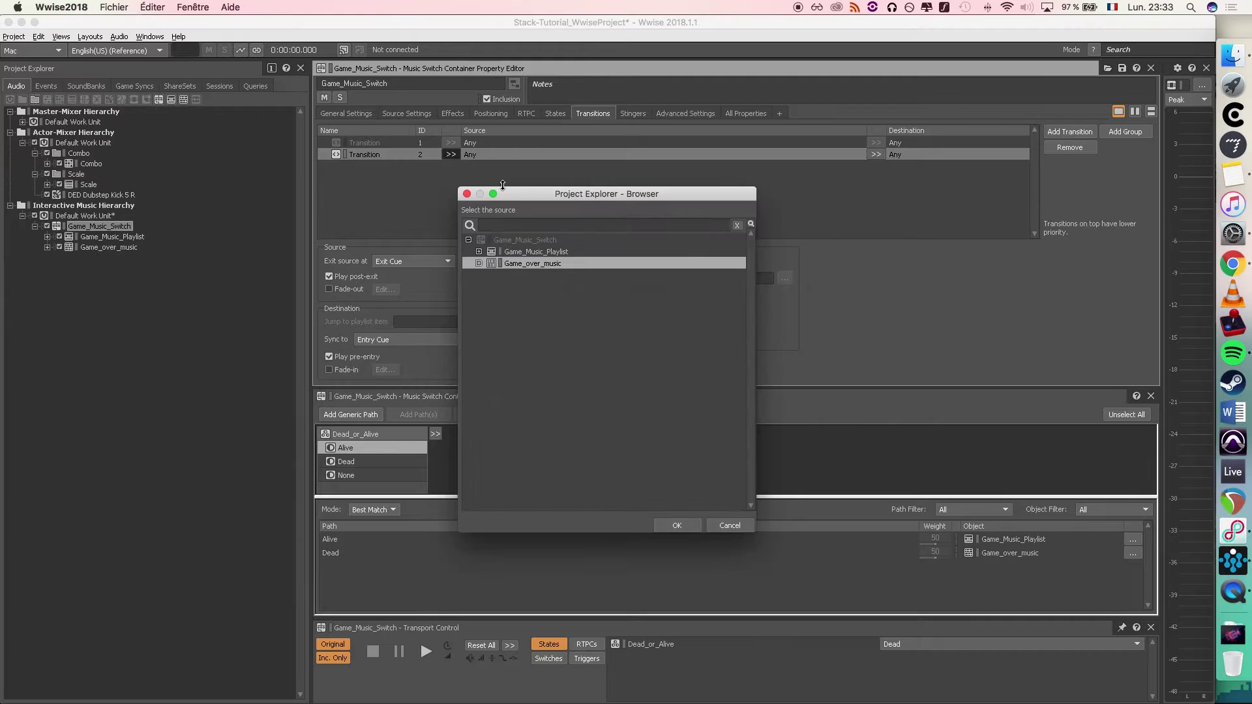
pyautogui.click(547, 253)
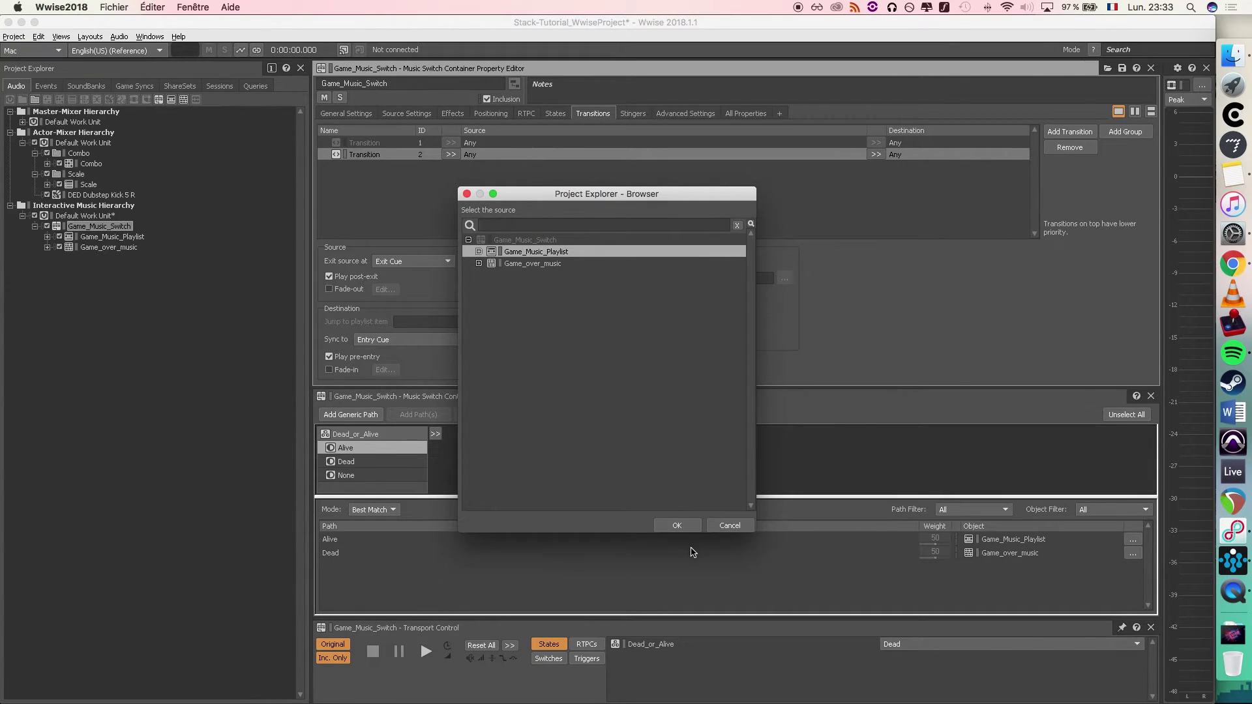
pyautogui.click(682, 528)
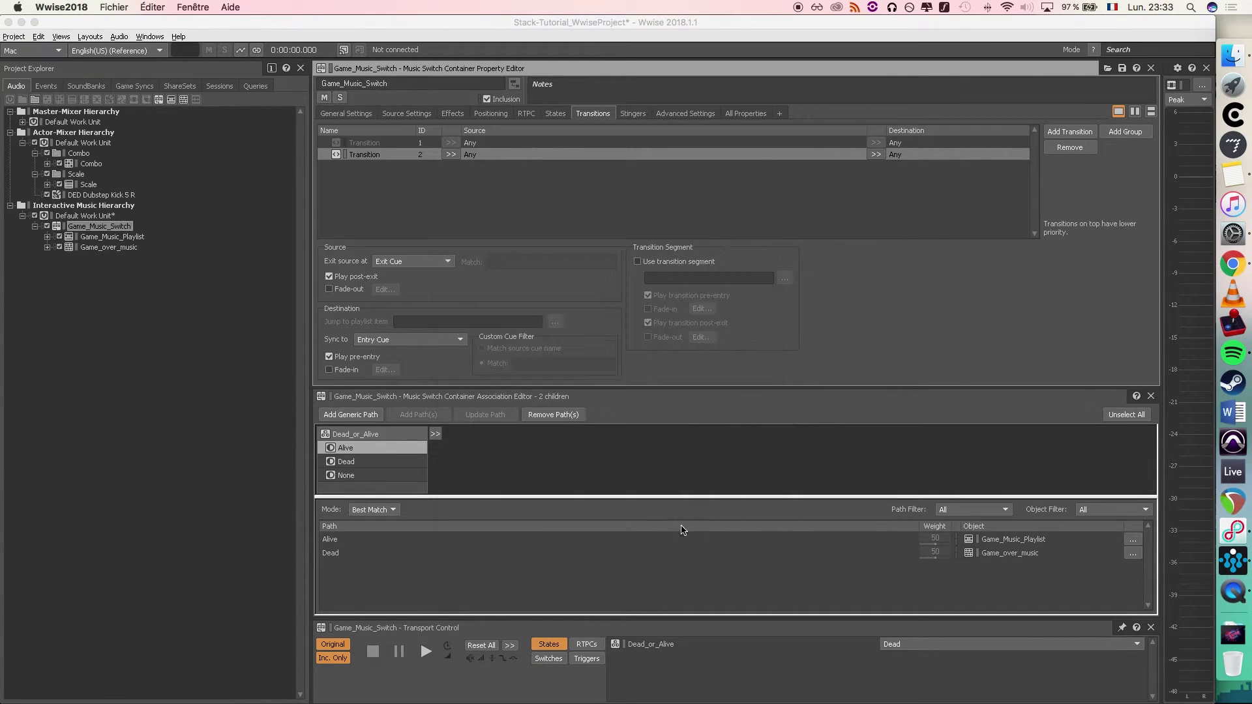
# - Set the new transition's destination to Game_over_music and its source exit point to Next Bar
pyautogui.click(893, 154)
pyautogui.click(914, 190)
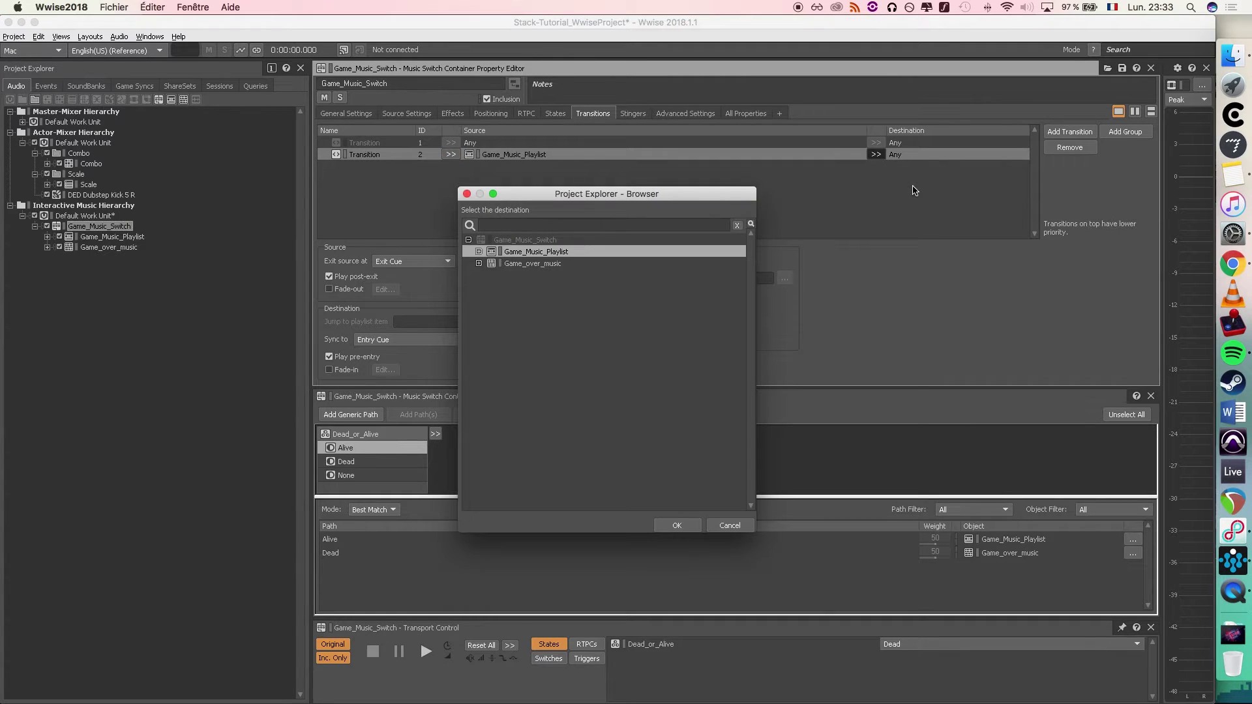
pyautogui.click(528, 264)
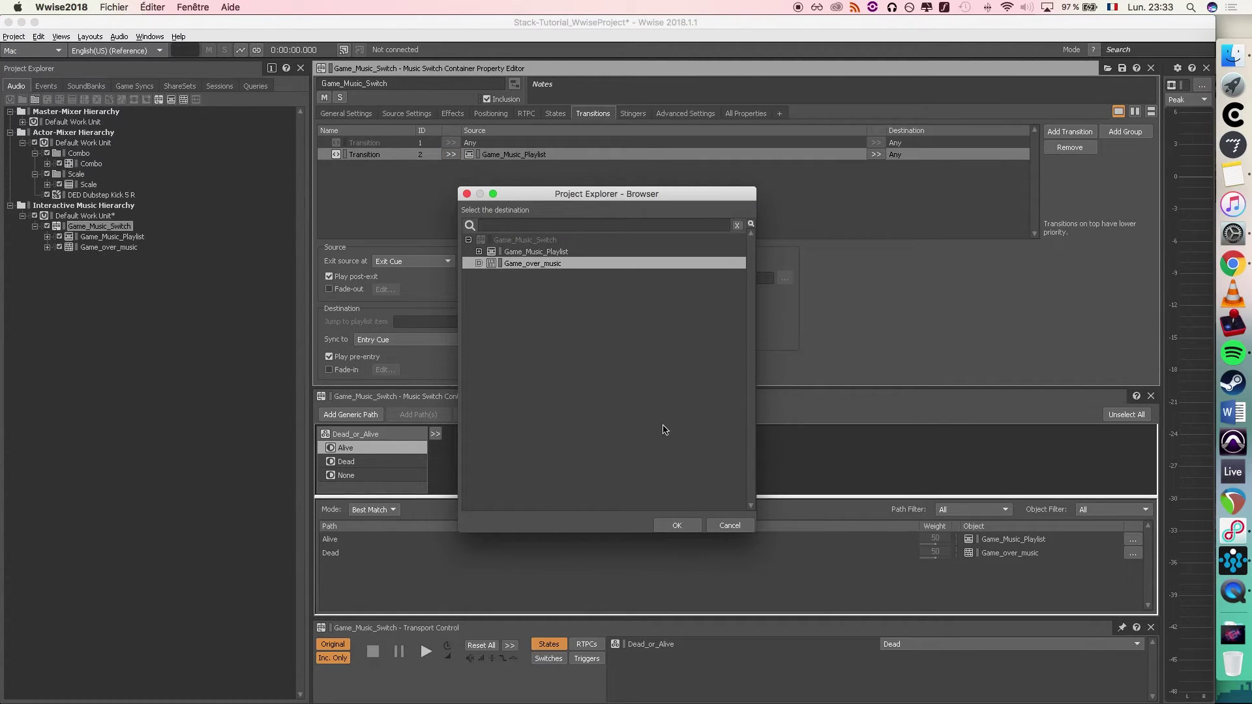
pyautogui.click(678, 525)
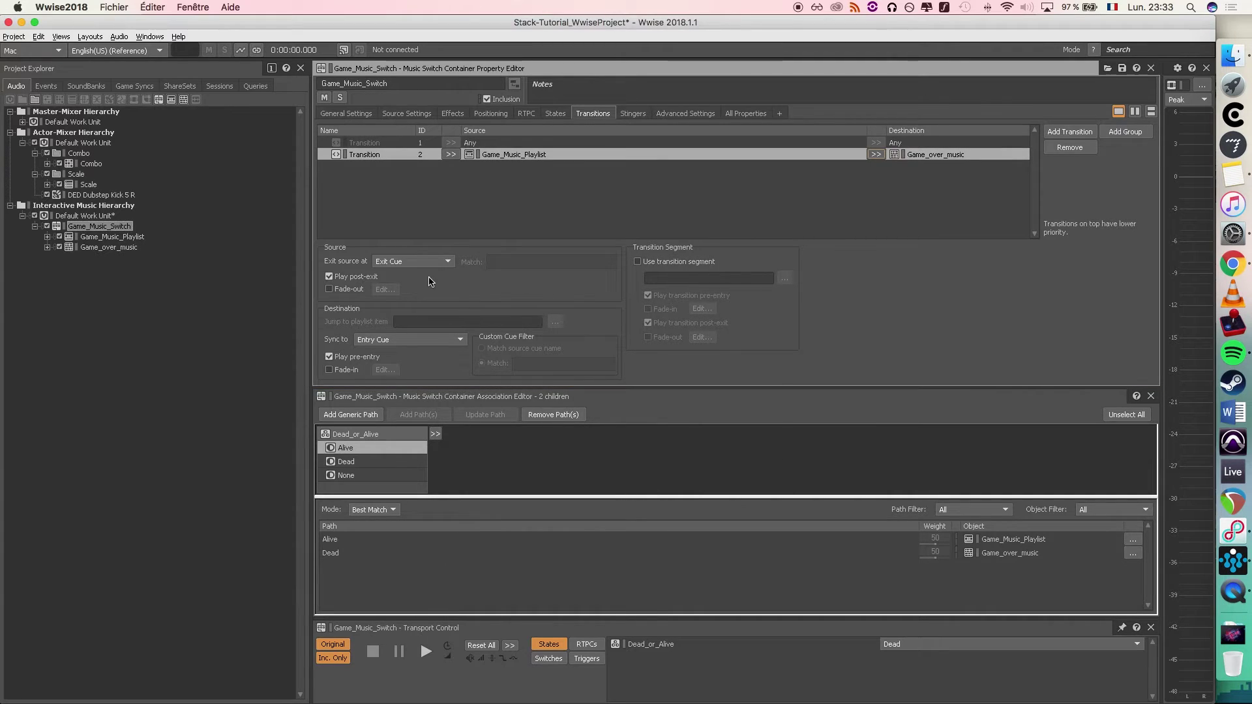
pyautogui.click(430, 262)
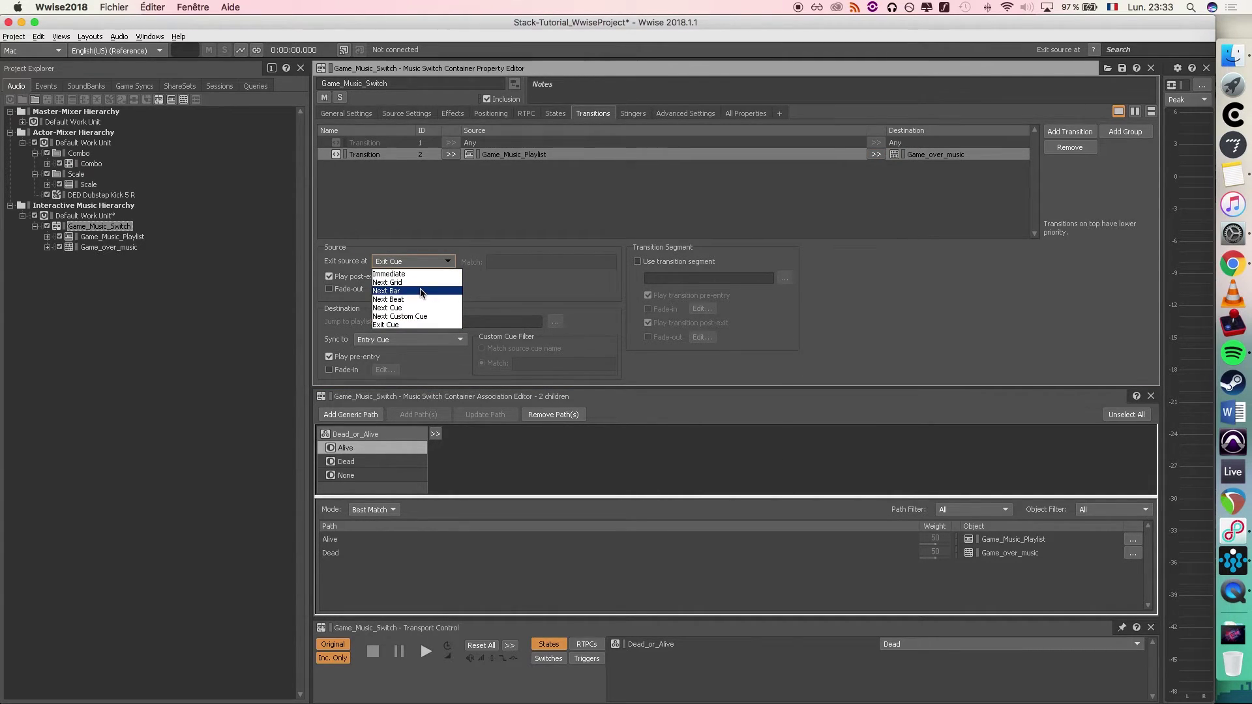
pyautogui.click(421, 292)
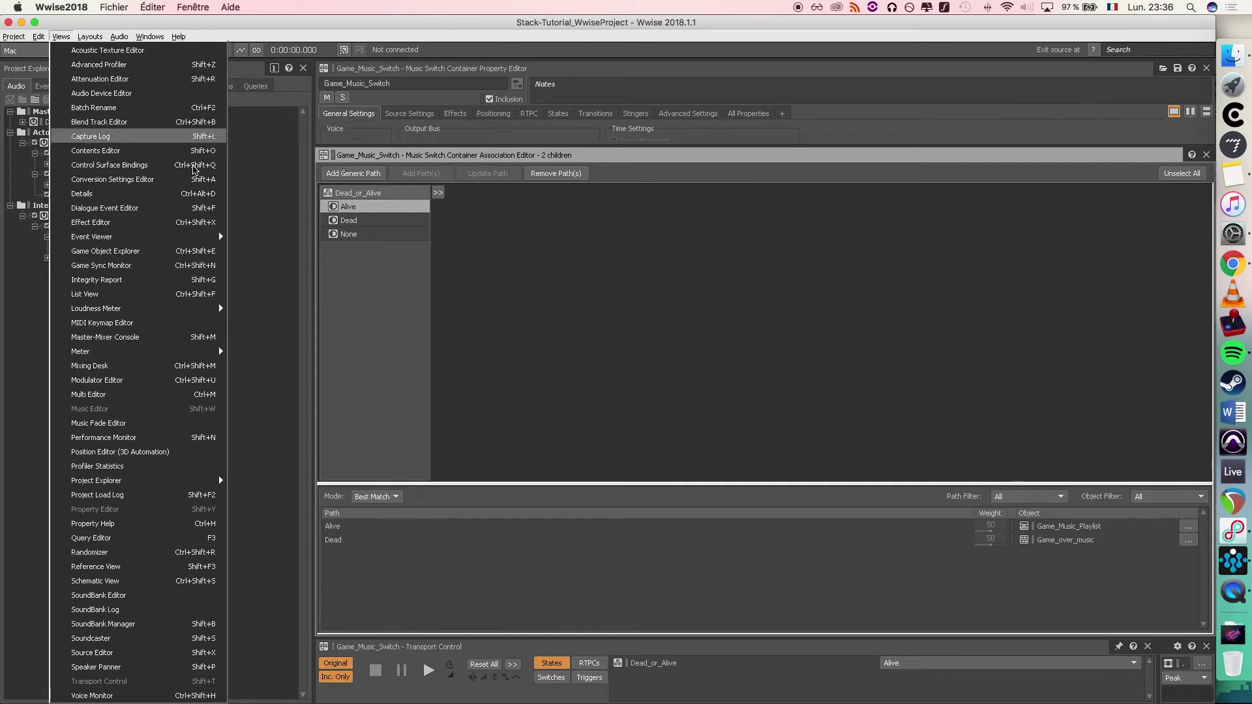
# - Open the Soundcaster and create a session named New Soundcaster Session in the default work unit
pyautogui.click(171, 638)
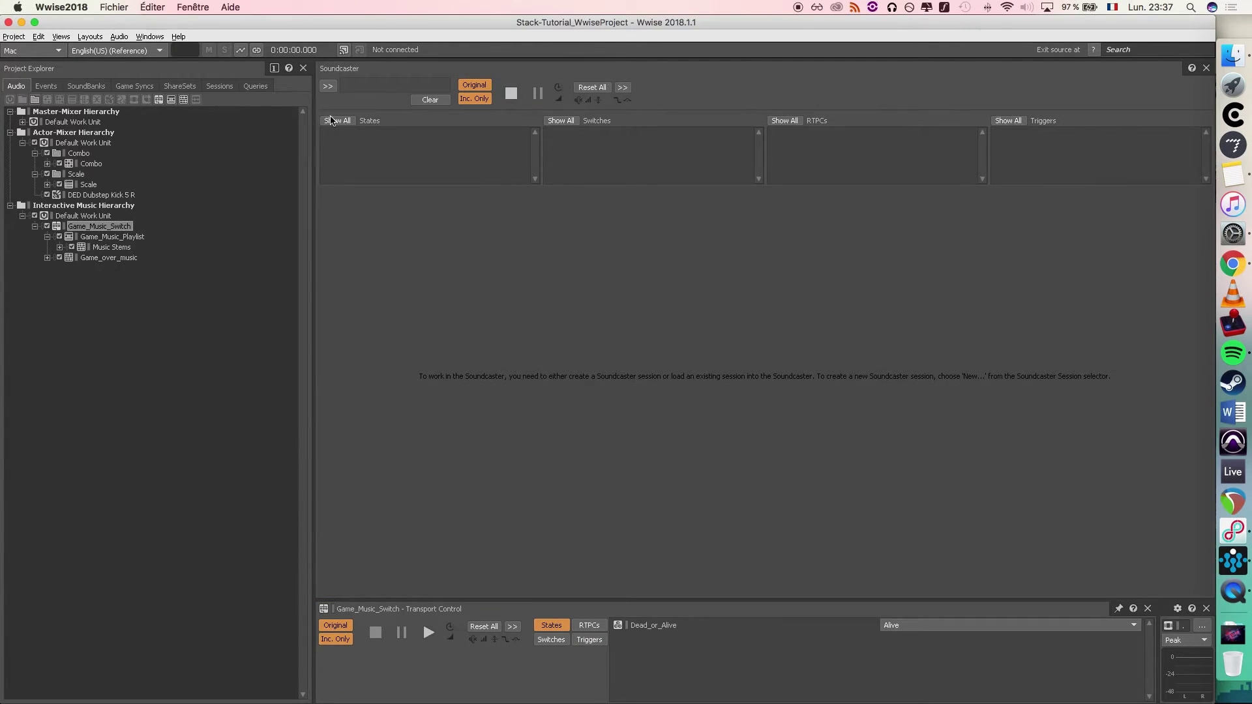
pyautogui.click(329, 86)
pyautogui.click(370, 89)
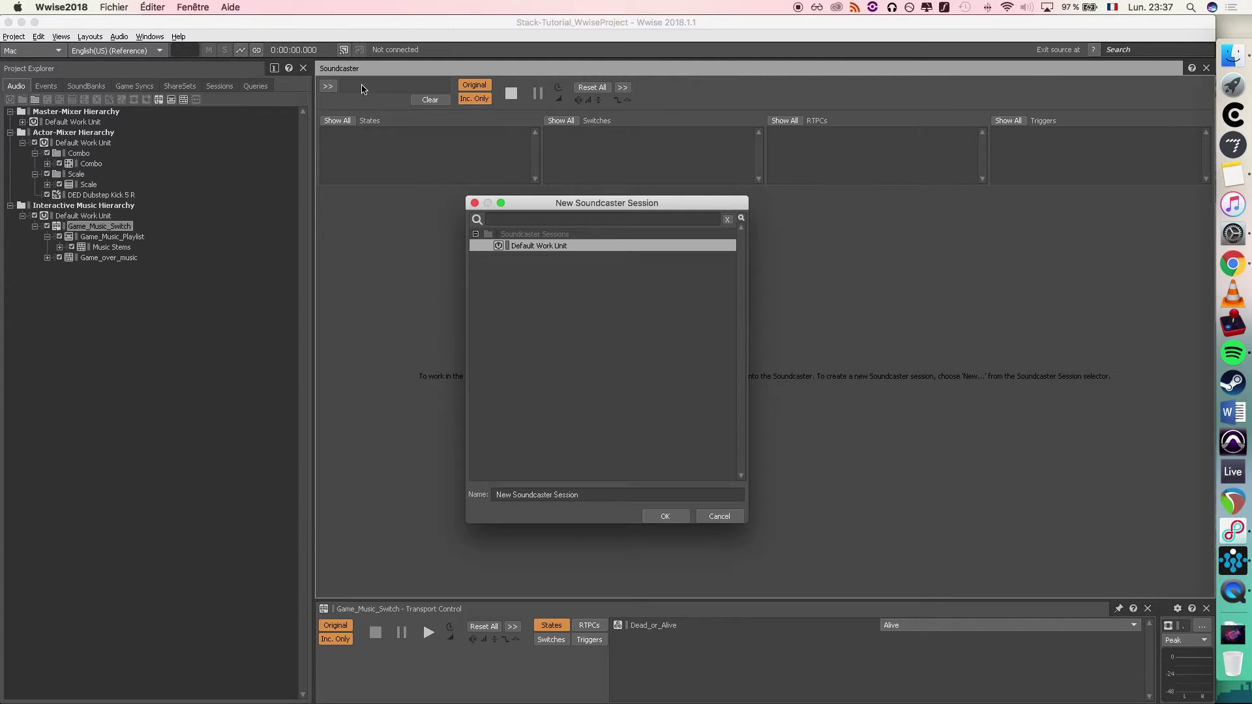
pyautogui.click(663, 517)
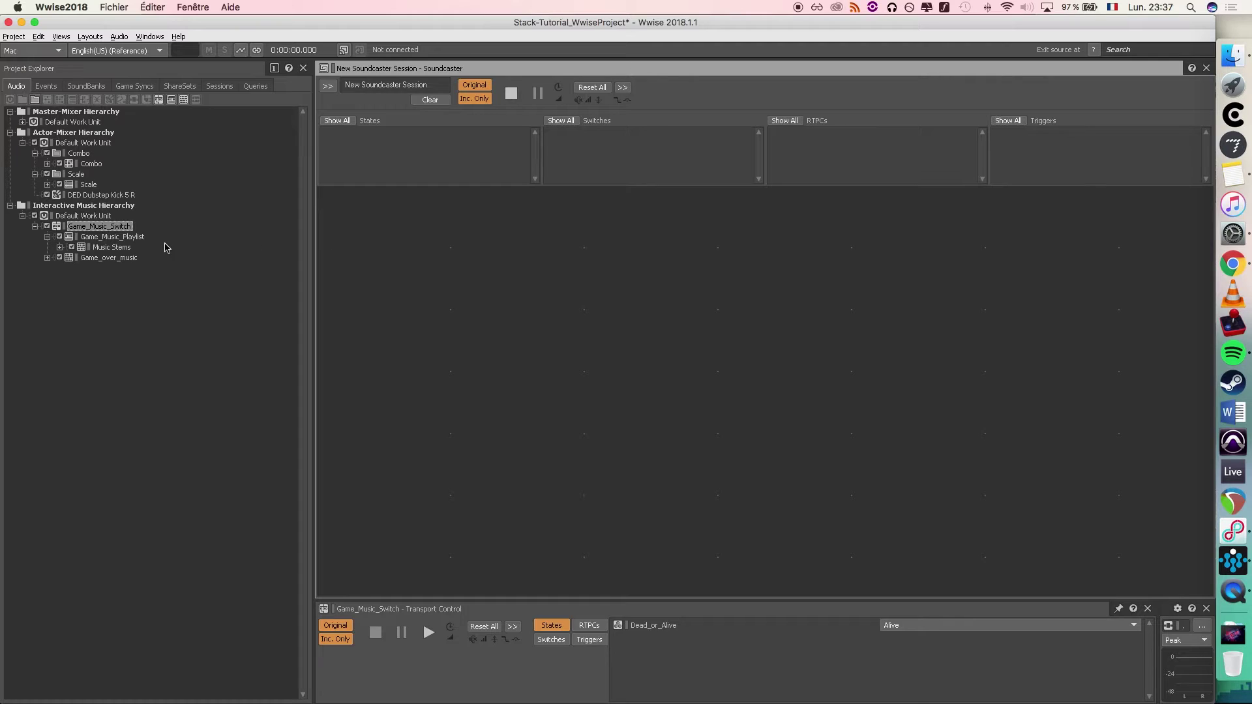
# - Add Game_Music_Switch to the New Soundcaster Session and start its playback
pyautogui.moveTo(92, 227); pyautogui.dragTo(403, 234)
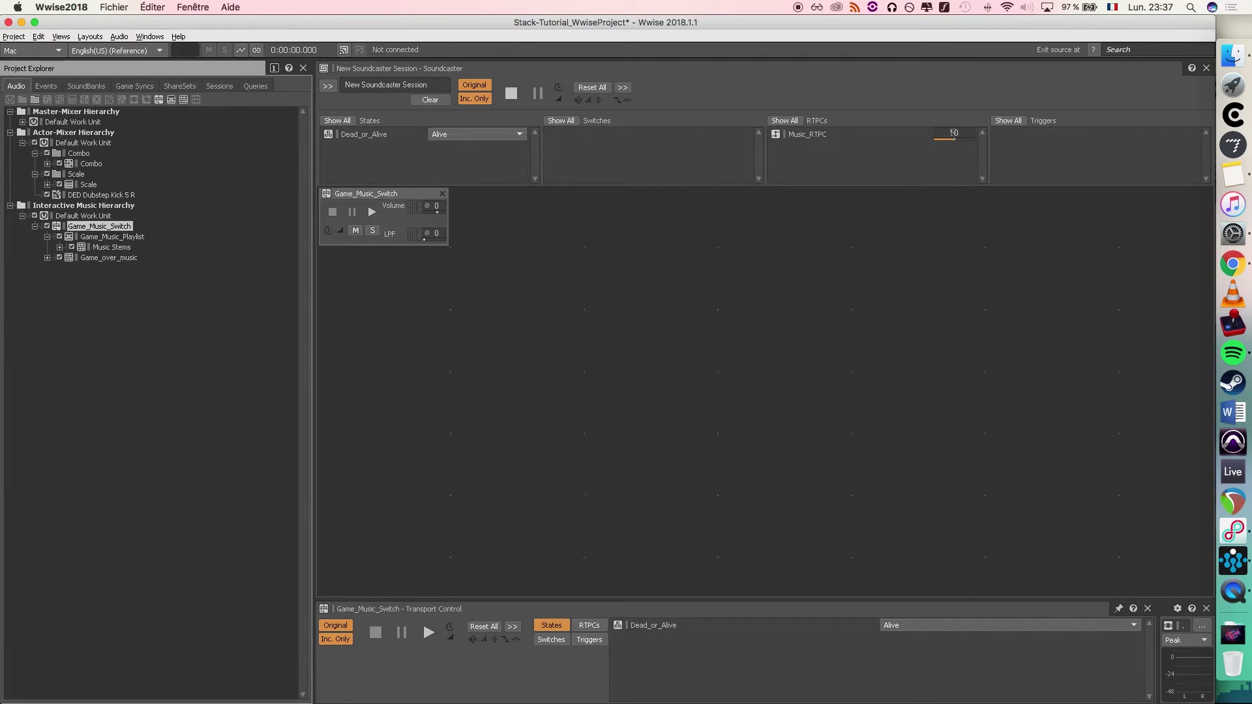
pyautogui.click(371, 212)
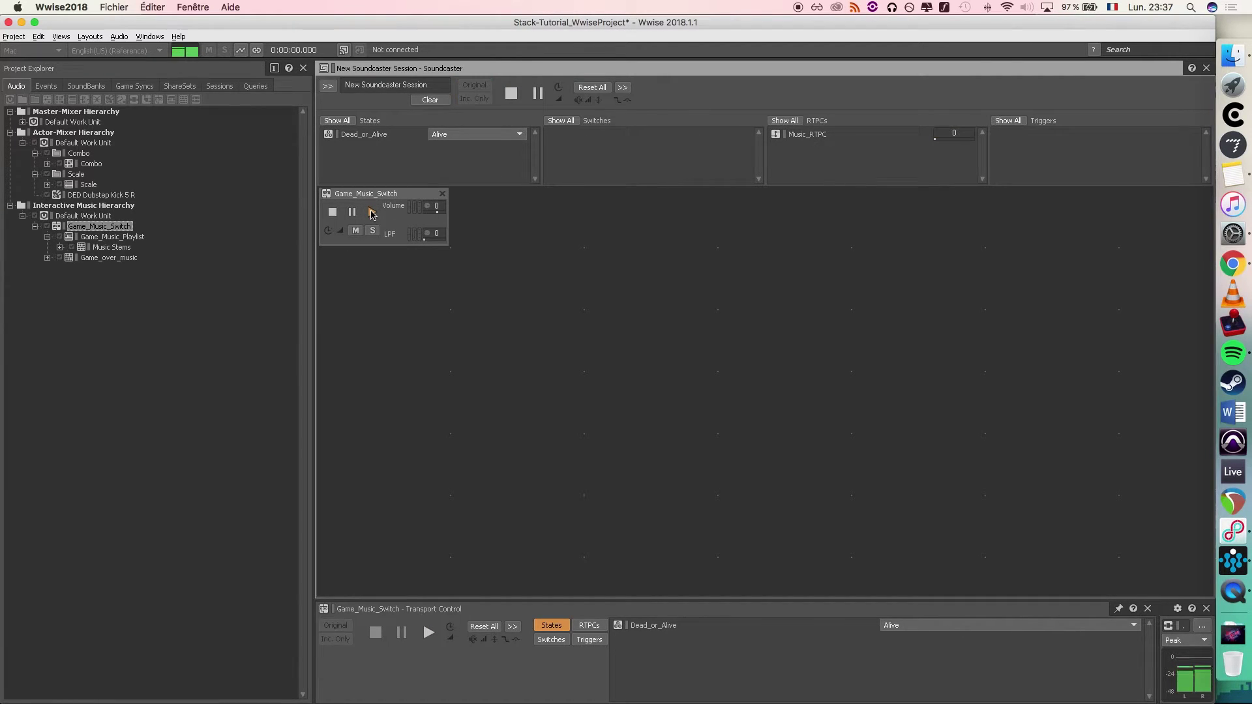
# - Test the playing music by raising Music_RTPC to 81 and switching the Dead_or_Alive state to Dead
pyautogui.moveTo(936, 145); pyautogui.dragTo(954, 145)
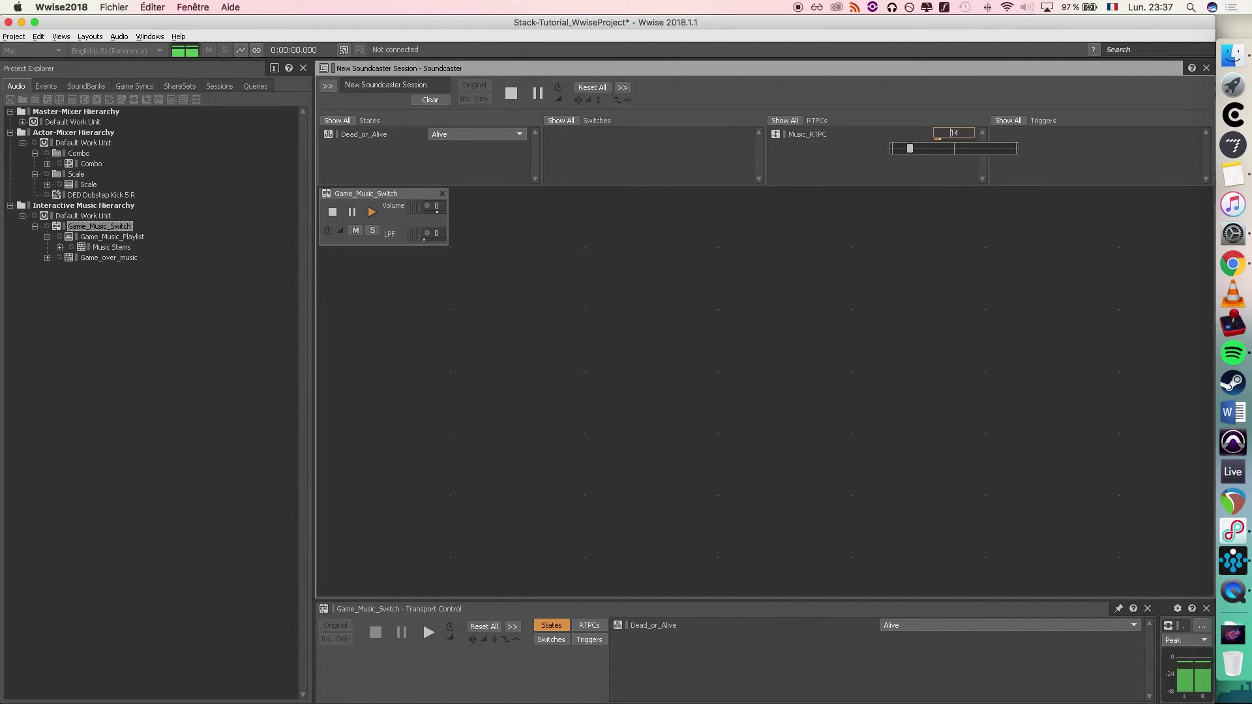
pyautogui.moveTo(914, 148); pyautogui.dragTo(992, 148)
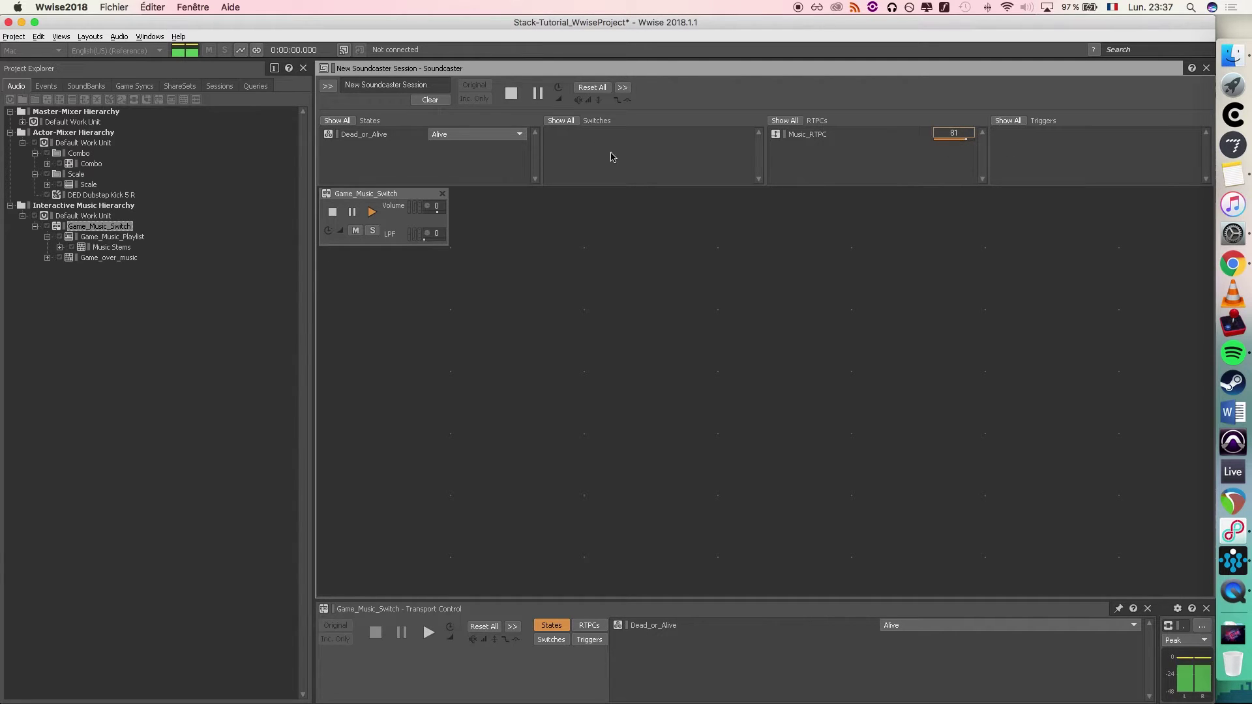
pyautogui.click(500, 137)
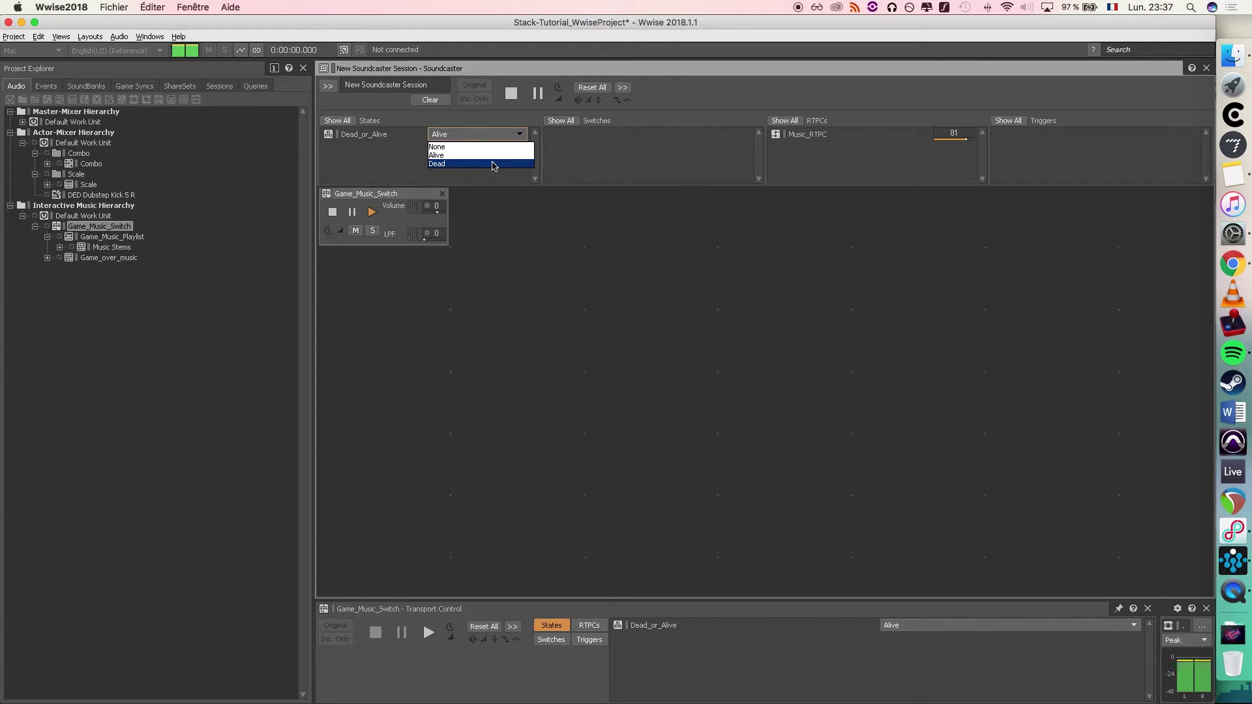
pyautogui.click(493, 164)
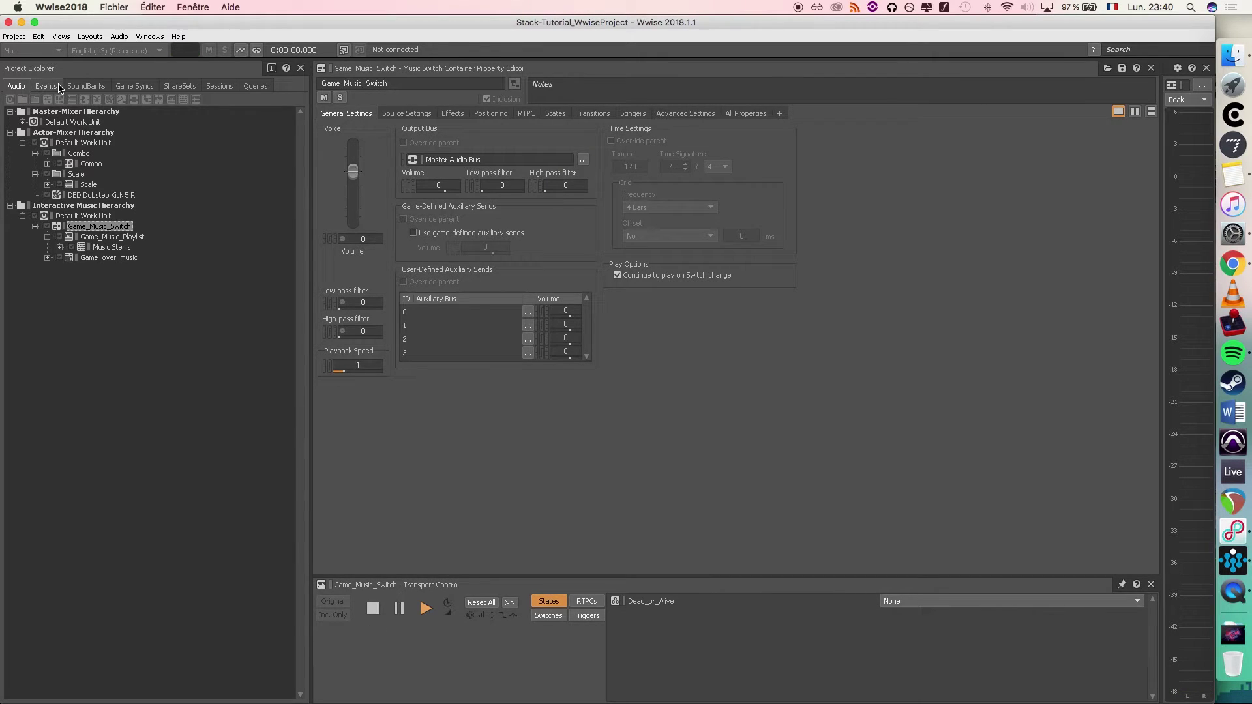
# - Create an event named Game_Music_Event in the Events default work unit
pyautogui.click(46, 86)
pyautogui.click(74, 122)
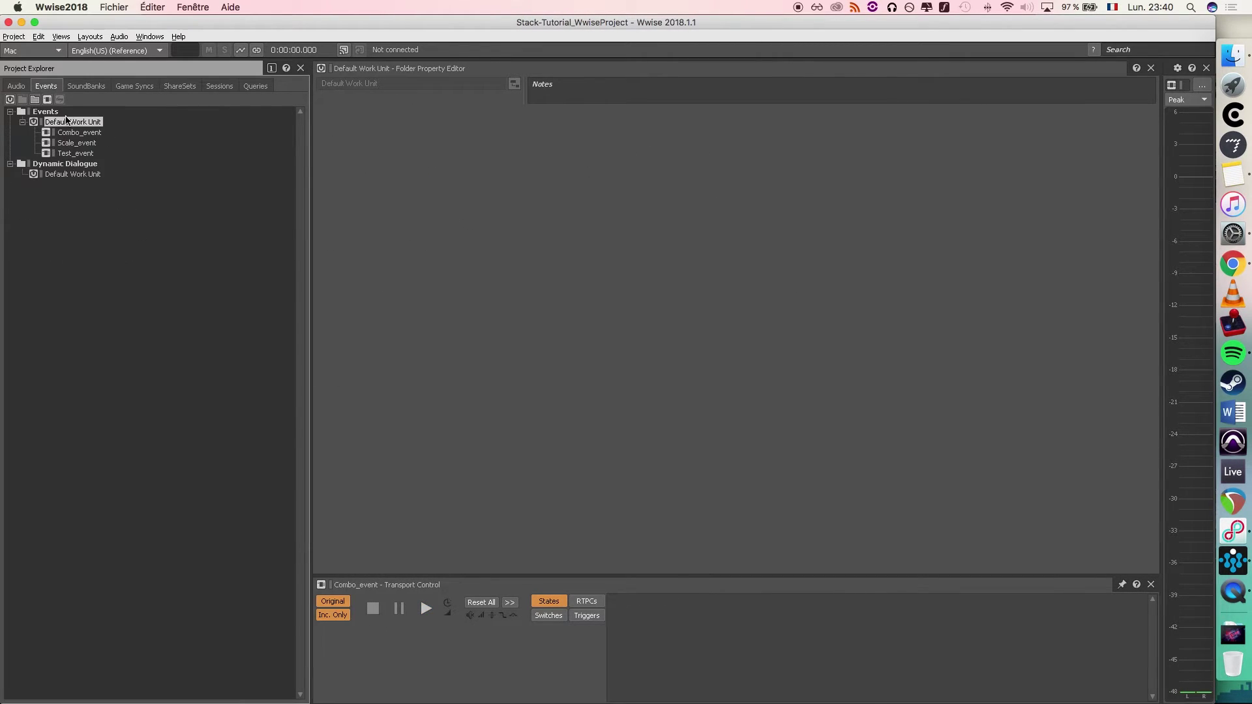
pyautogui.click(47, 99)
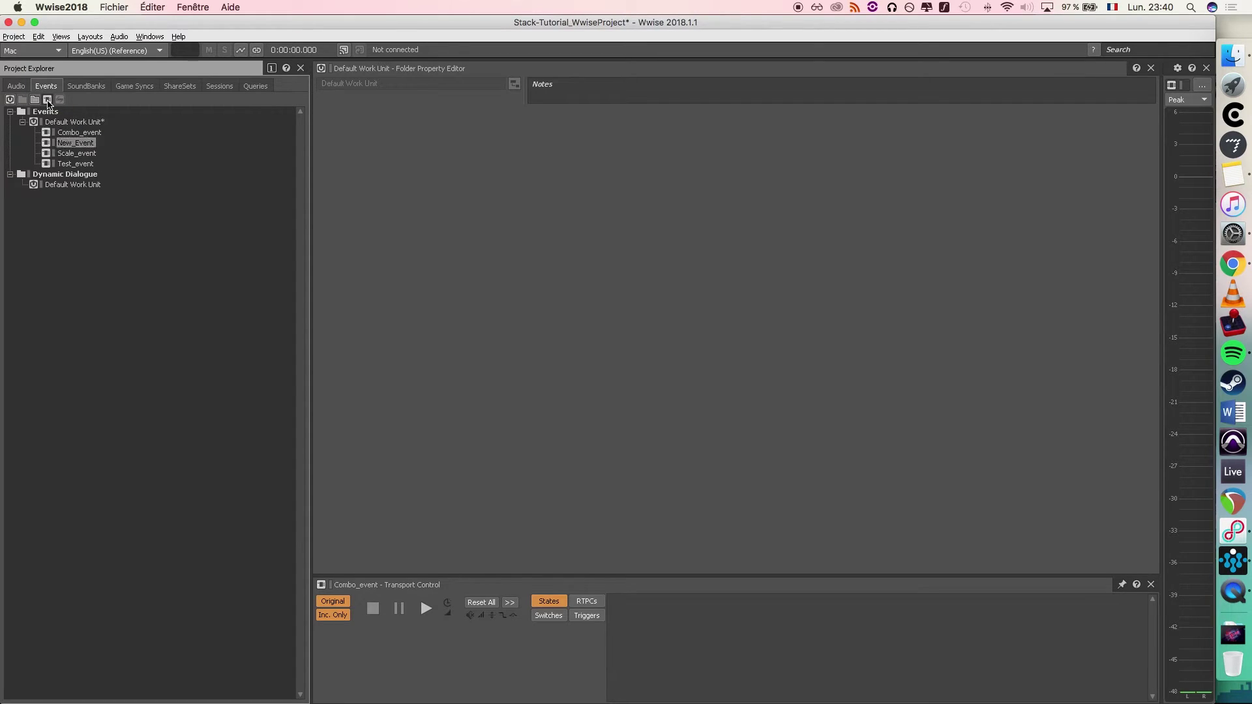
pyautogui.write('Game_Music_Event')
pyautogui.press('Return')
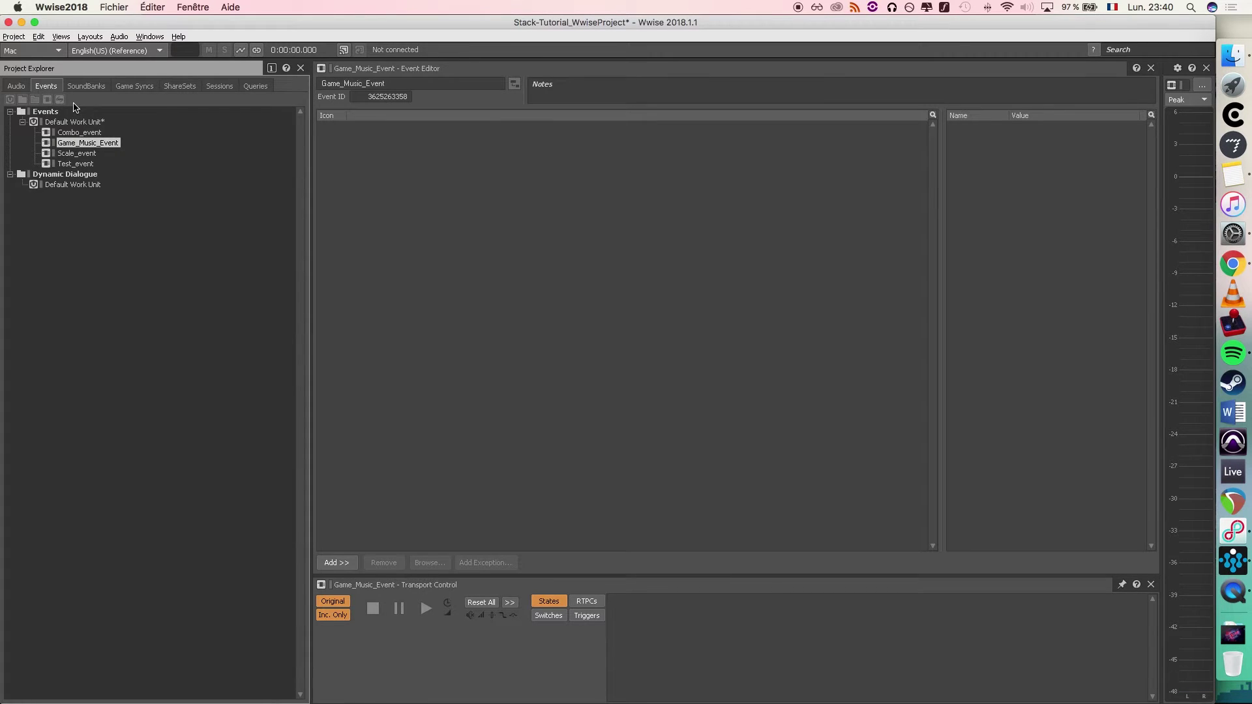
# - Add a Play action targeting the Game_Music_Switch container to Game_Music_Event
pyautogui.click(16, 86)
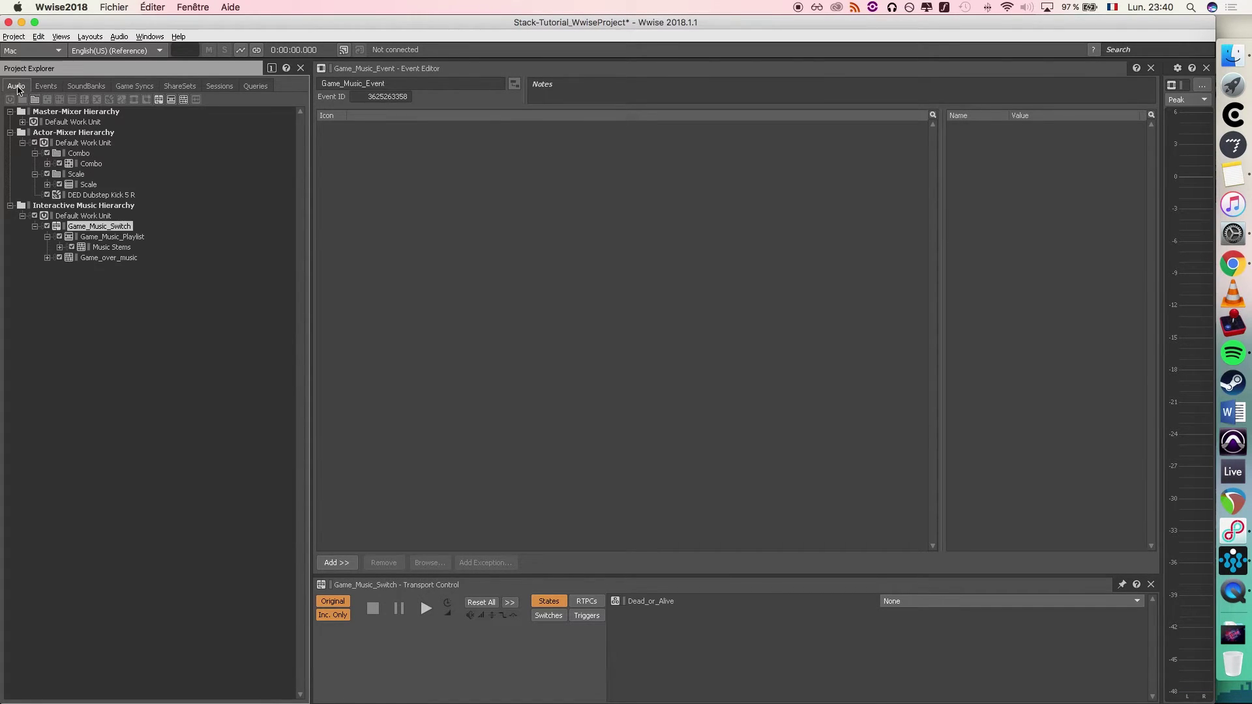
pyautogui.click(34, 226)
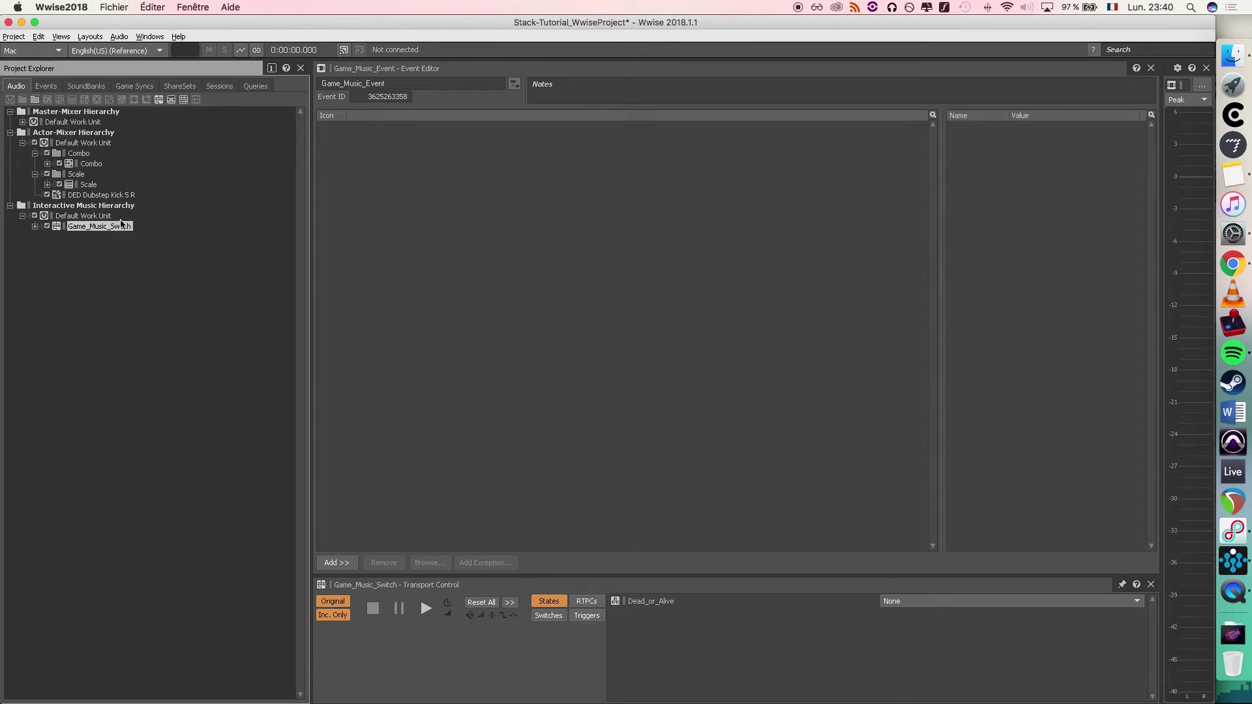
pyautogui.moveTo(99, 227); pyautogui.dragTo(443, 226)
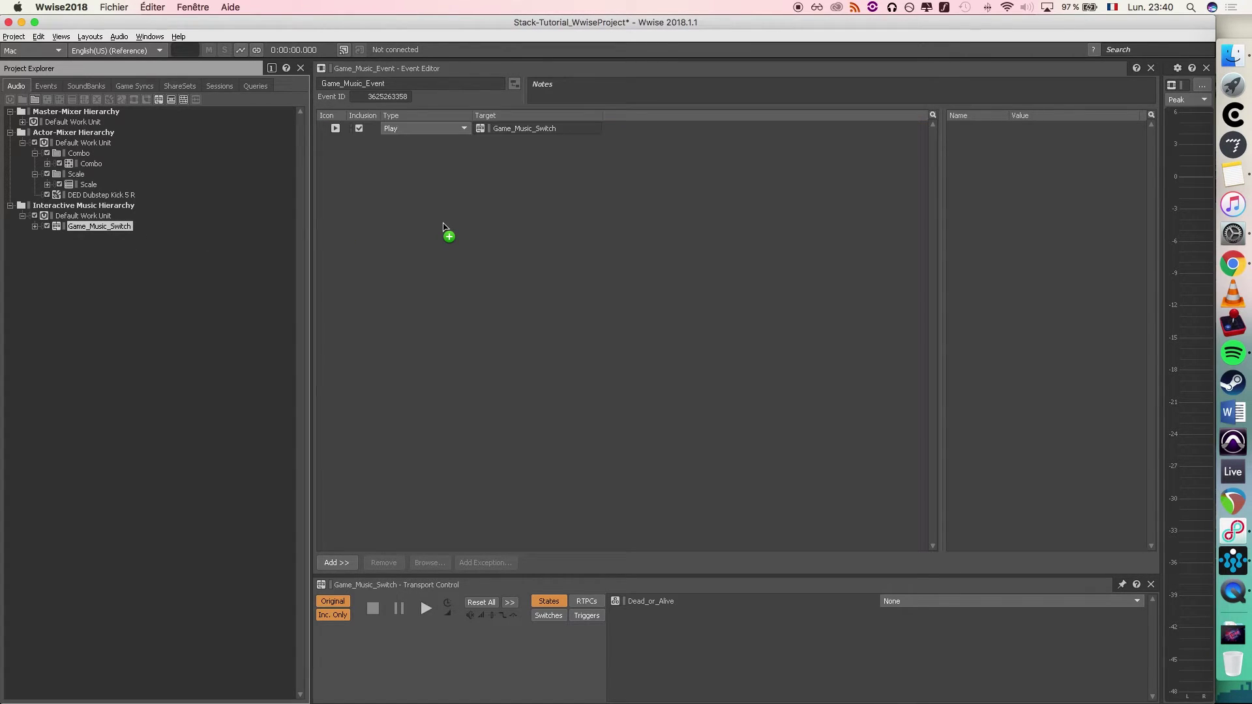
# - Switch to the SoundBank layout and open the Main SoundBank in the SoundBank Editor
pyautogui.click(60, 89)
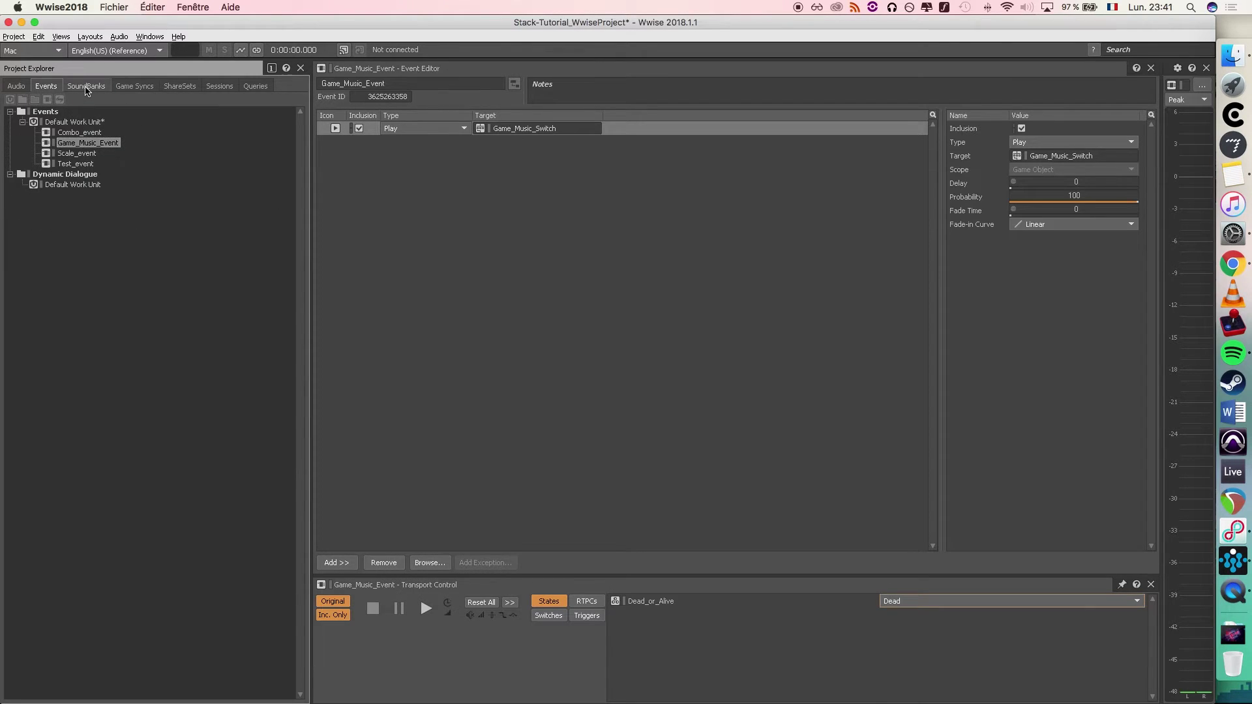
pyautogui.click(85, 90)
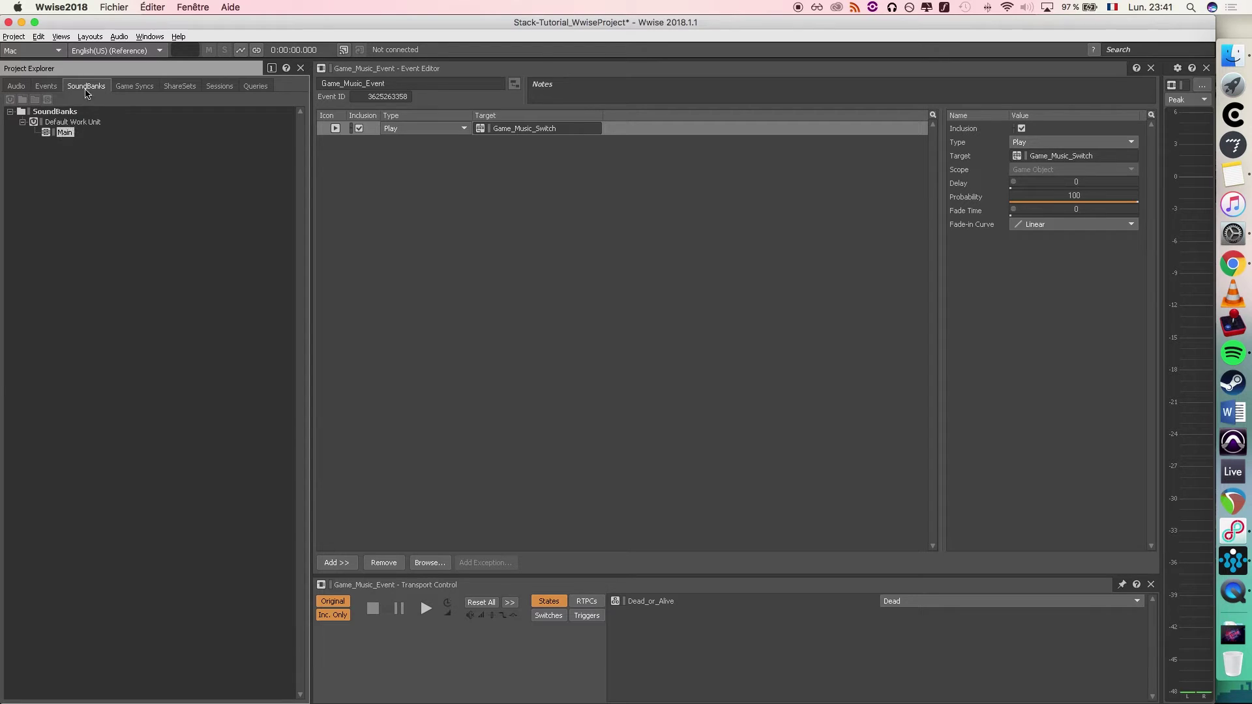
pyautogui.click(88, 37)
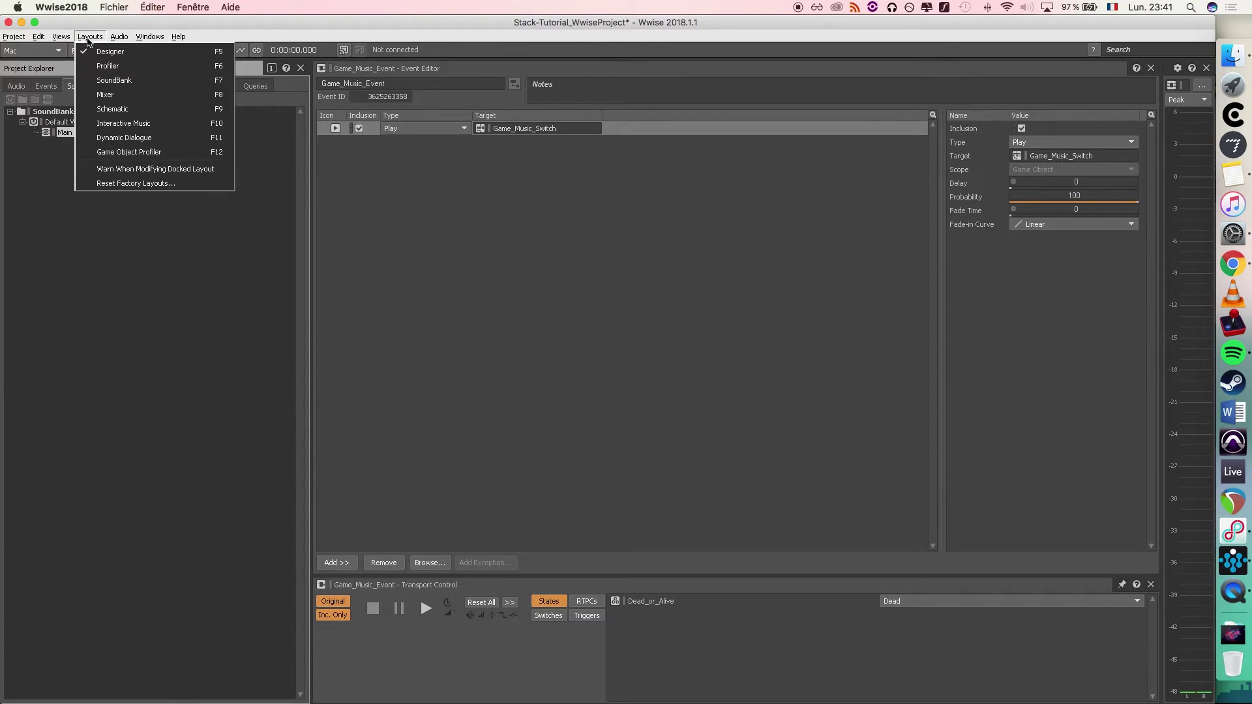
pyautogui.click(109, 81)
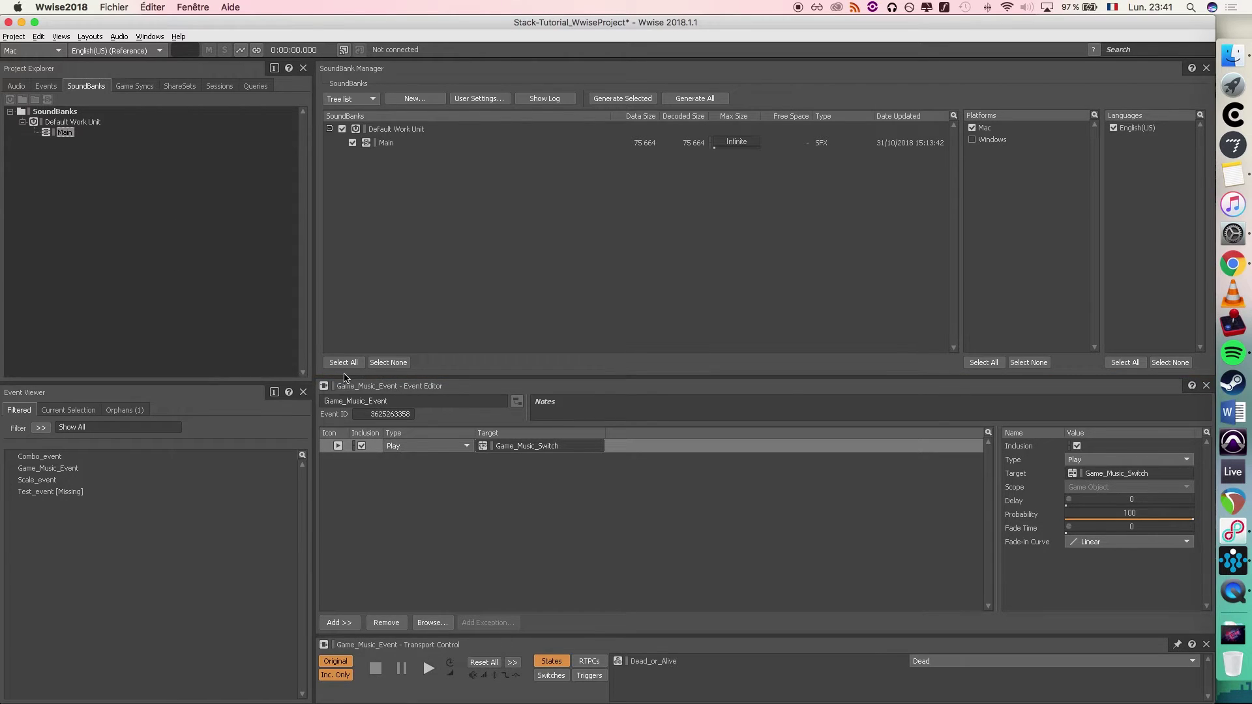
pyautogui.click(421, 145)
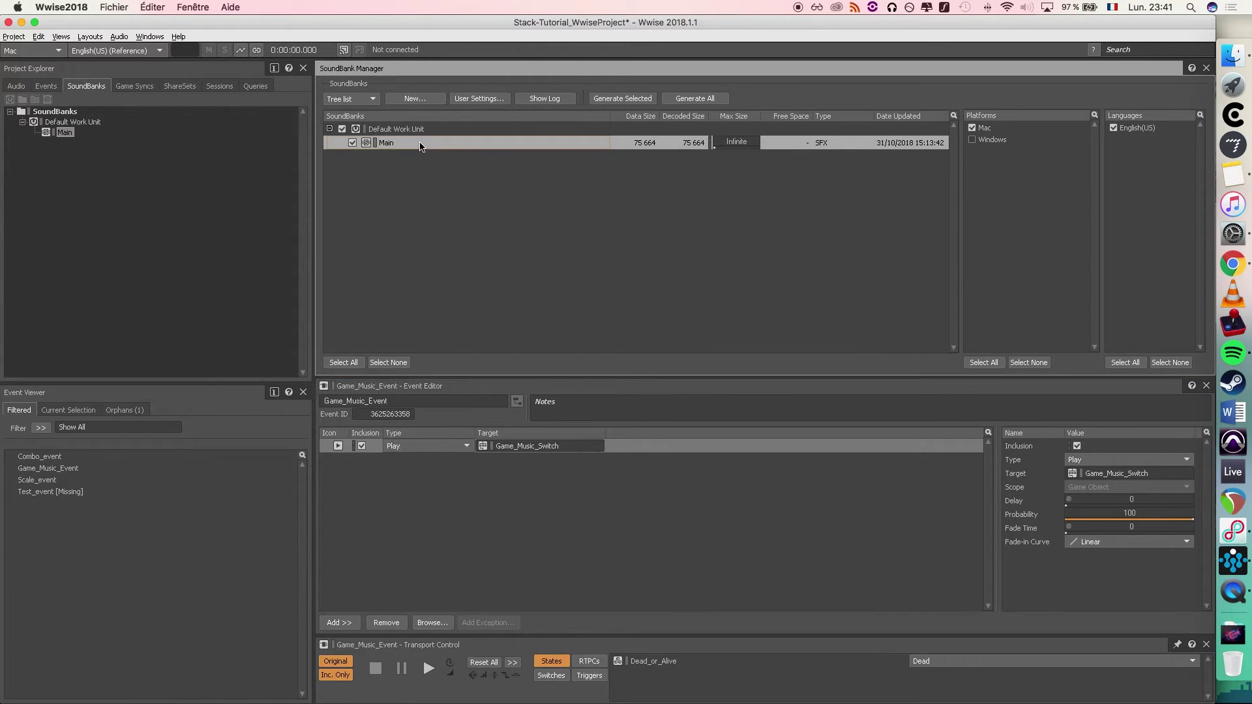
pyautogui.doubleClick(421, 145)
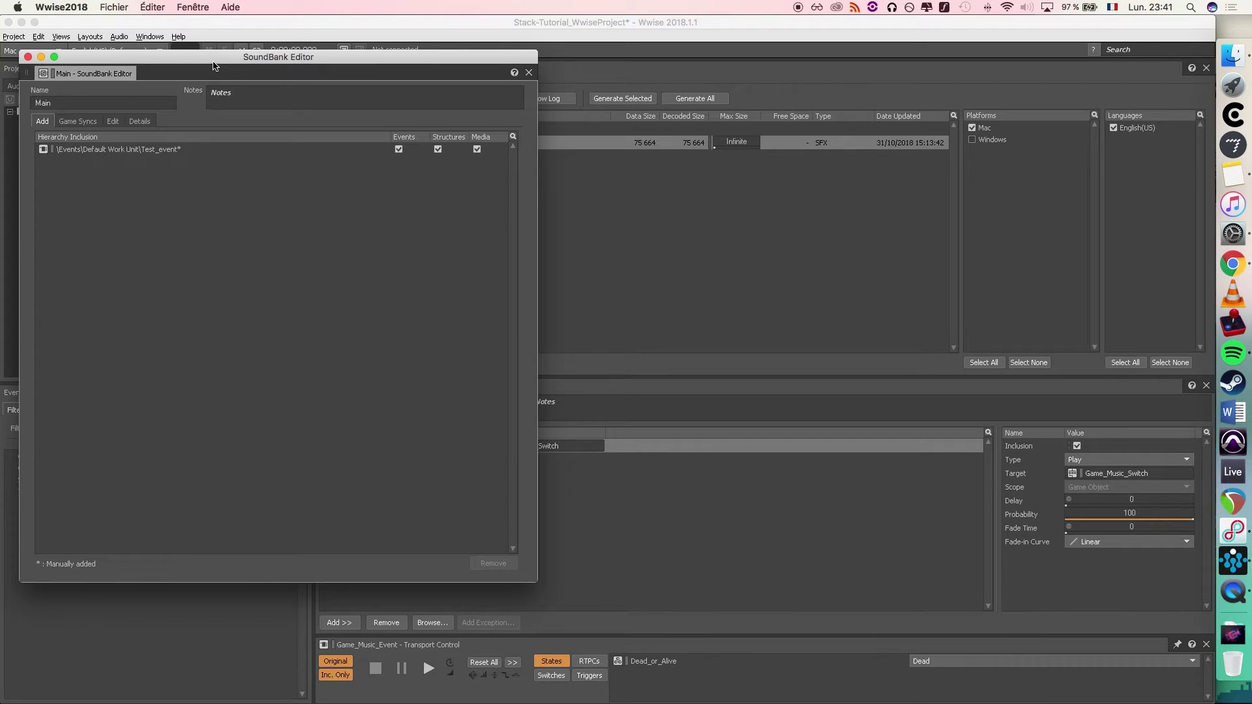
# - Dock the Main SoundBank Editor beneath the SoundBank Manager and expand it into the space of the closed Event Editor
pyautogui.moveTo(136, 80); pyautogui.dragTo(393, 352)
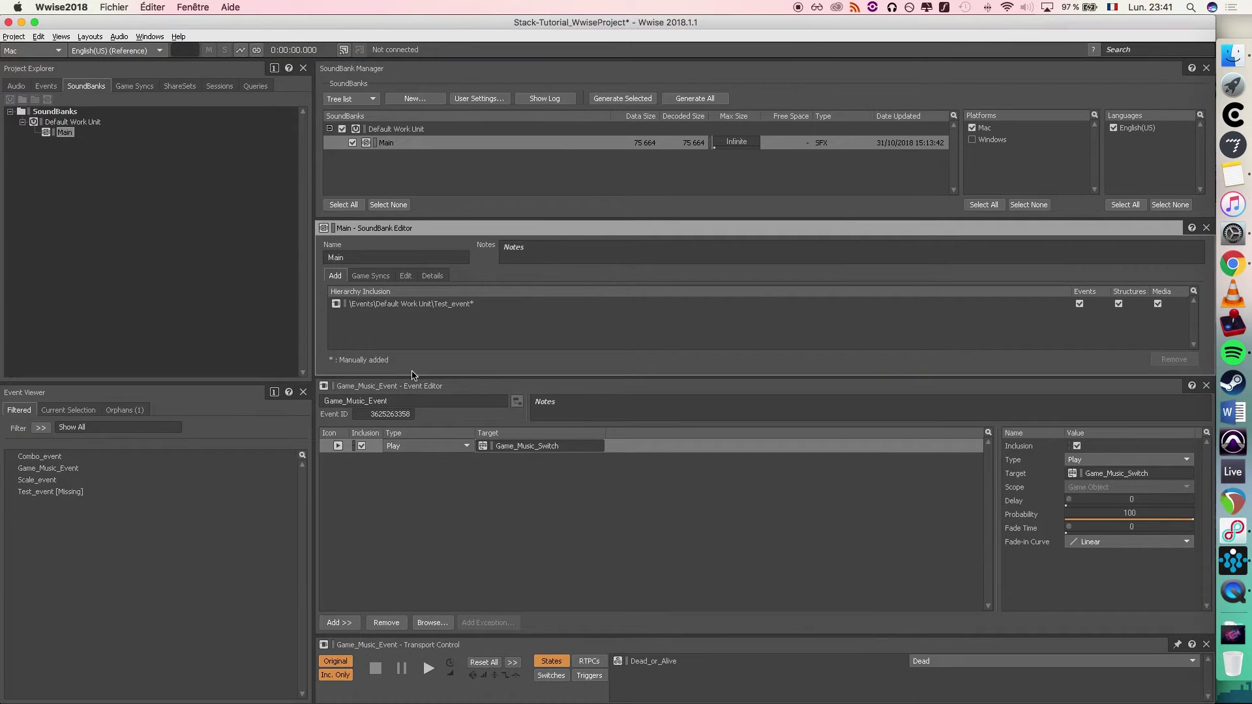
pyautogui.click(1207, 386)
pyautogui.moveTo(494, 382); pyautogui.dragTo(483, 586)
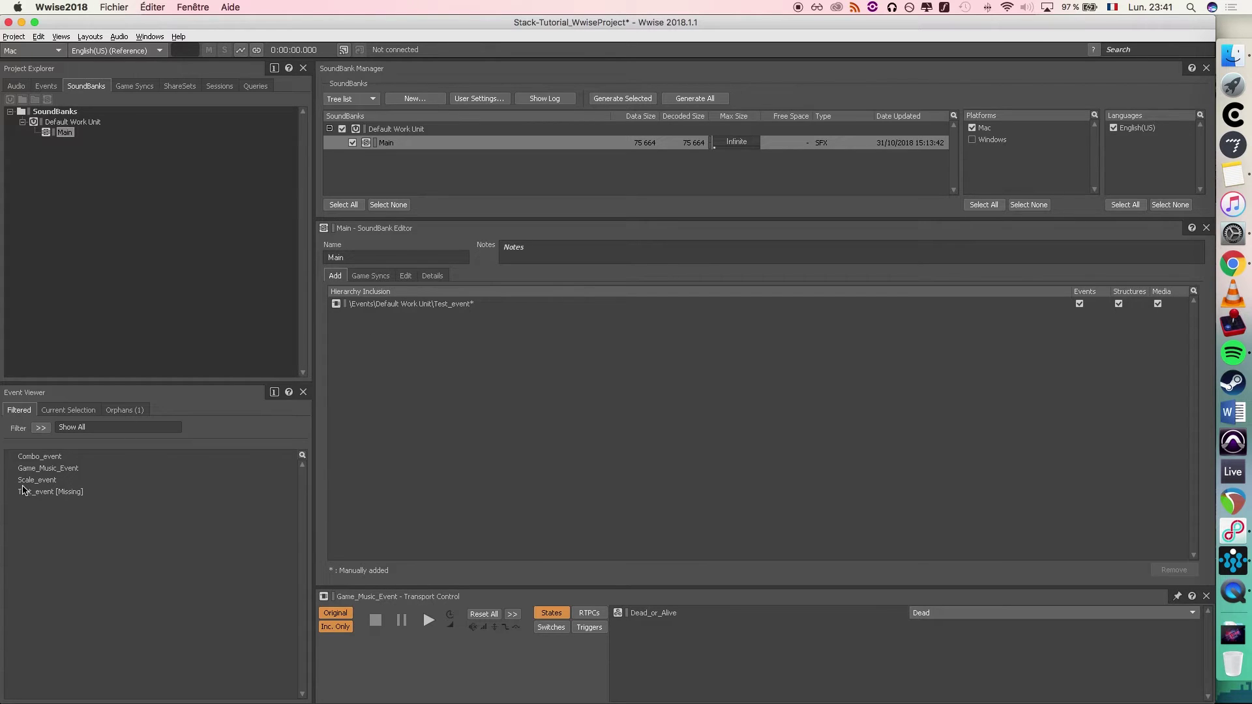
# - Add Scale_event, Combo_event and Game_Music_Event to the Main SoundBank
pyautogui.moveTo(37, 484); pyautogui.dragTo(419, 391)
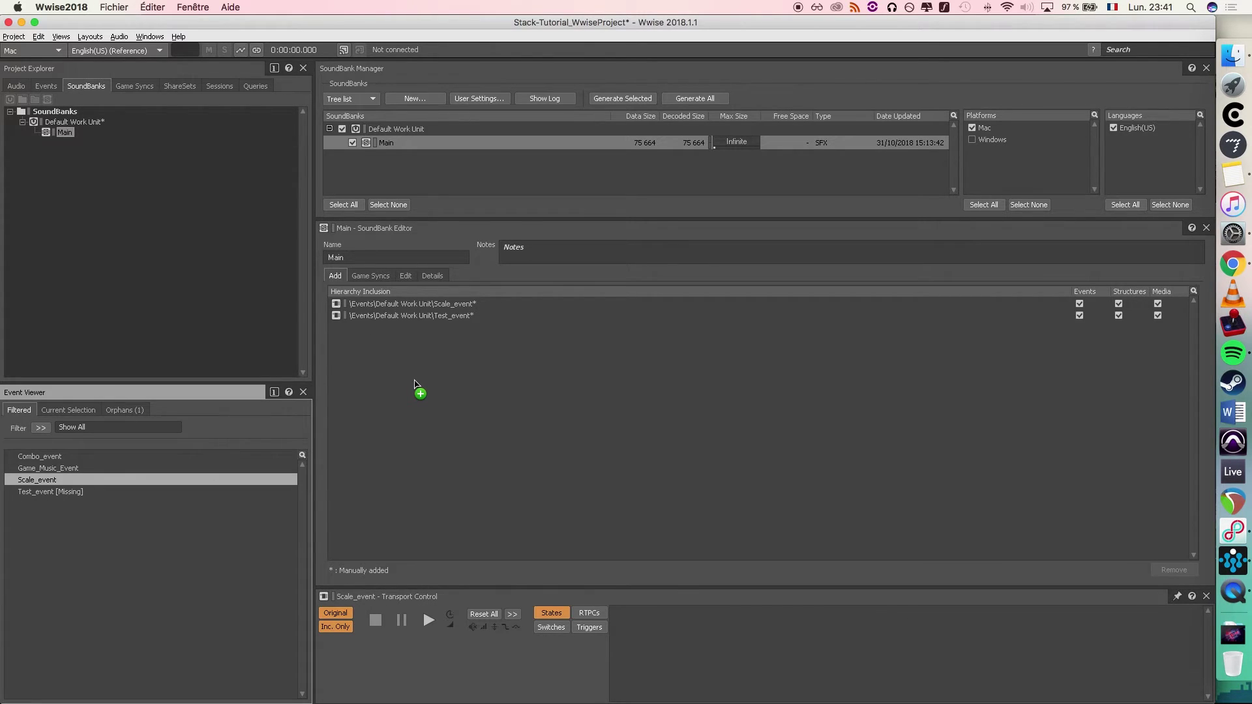
pyautogui.moveTo(31, 458); pyautogui.dragTo(492, 424)
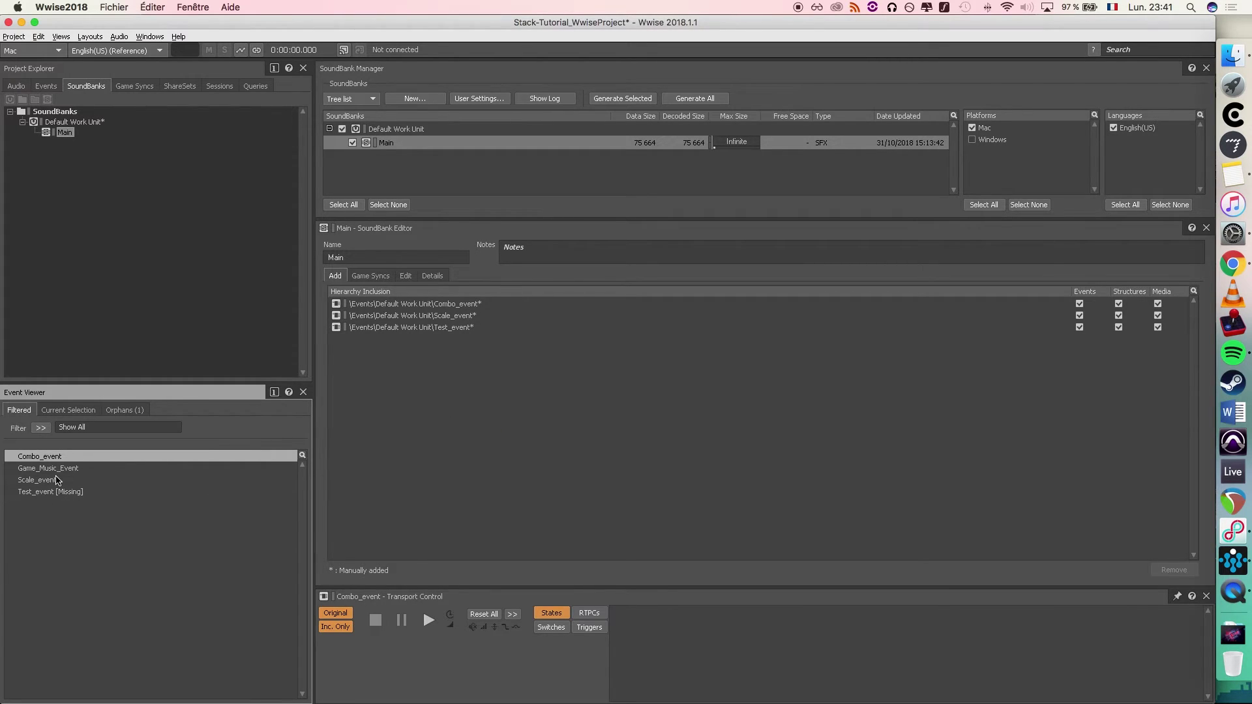
pyautogui.moveTo(65, 474); pyautogui.dragTo(506, 400)
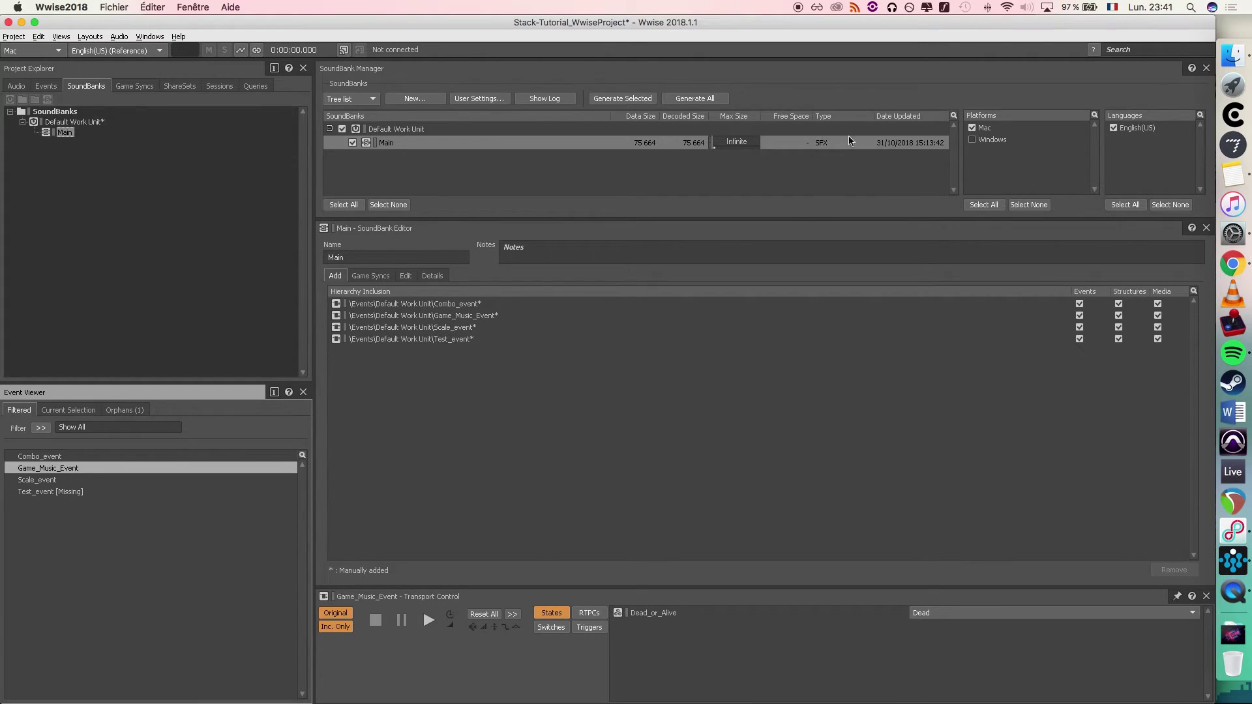
# - Generate all SoundBanks and dismiss the generation report
pyautogui.click(683, 101)
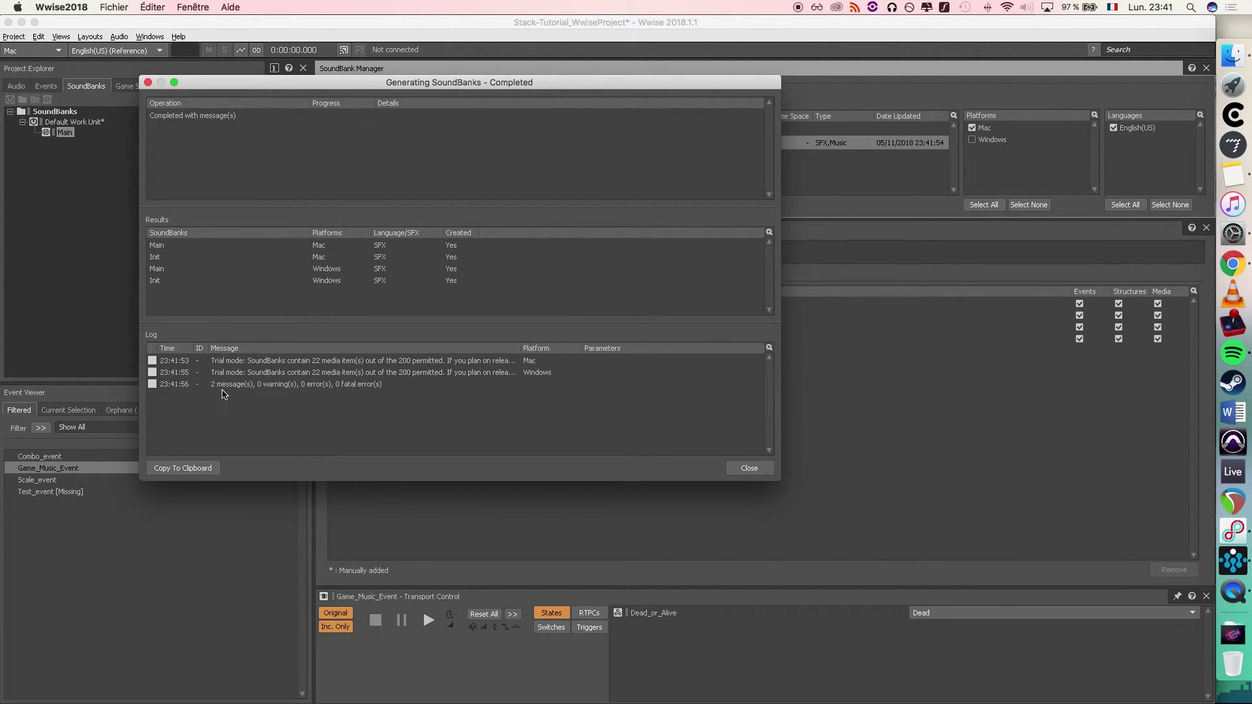
pyautogui.click(750, 469)
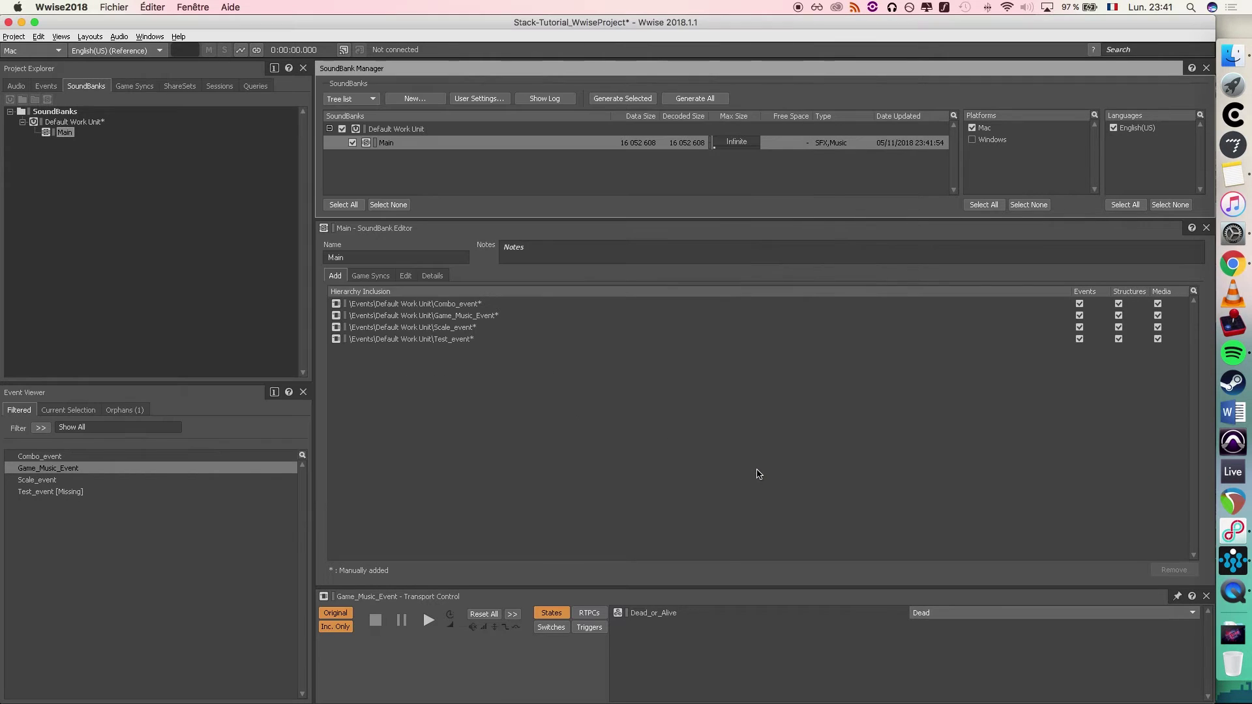